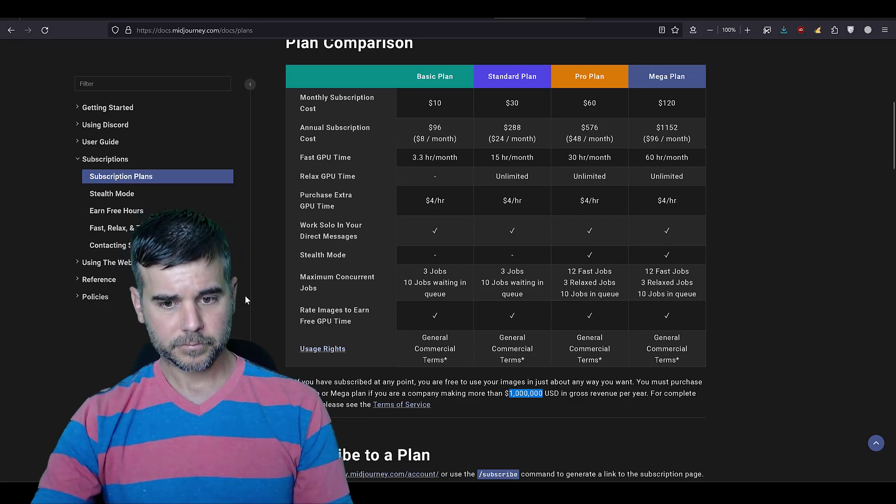
Step: Examine the four plans in the comparison table, focusing on the Basic Plan's monthly cost and Fast GPU Time
{"action": "left_click", "coordinate": [417, 75]}
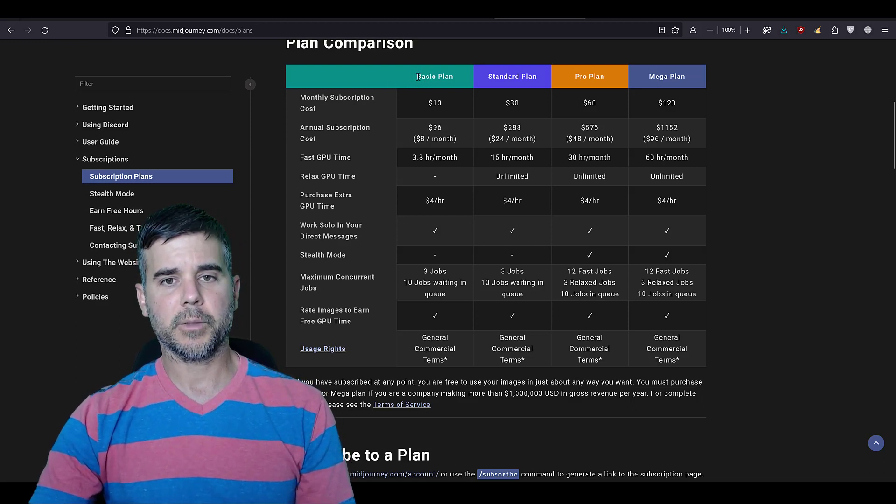
{"action": "left_click_drag", "start_coordinate": [417, 77], "coordinate": [685, 77]}
{"action": "left_click", "coordinate": [536, 79]}
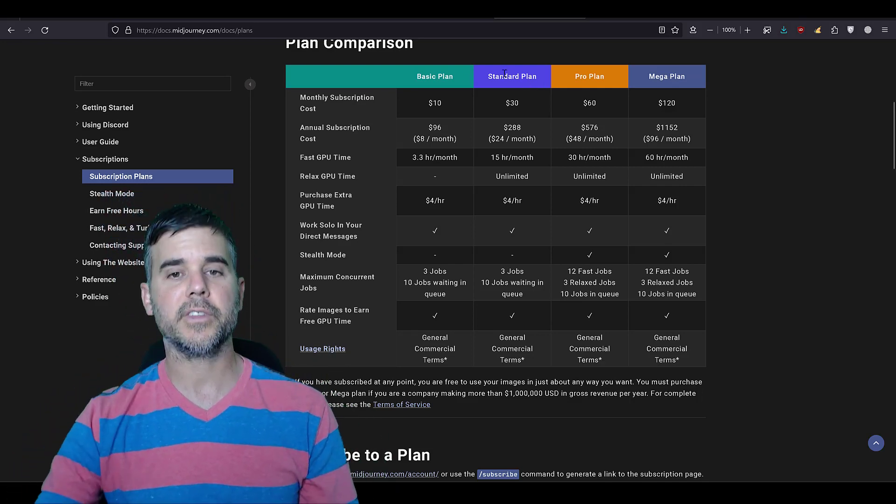
{"action": "left_click_drag", "start_coordinate": [415, 76], "coordinate": [435, 200]}
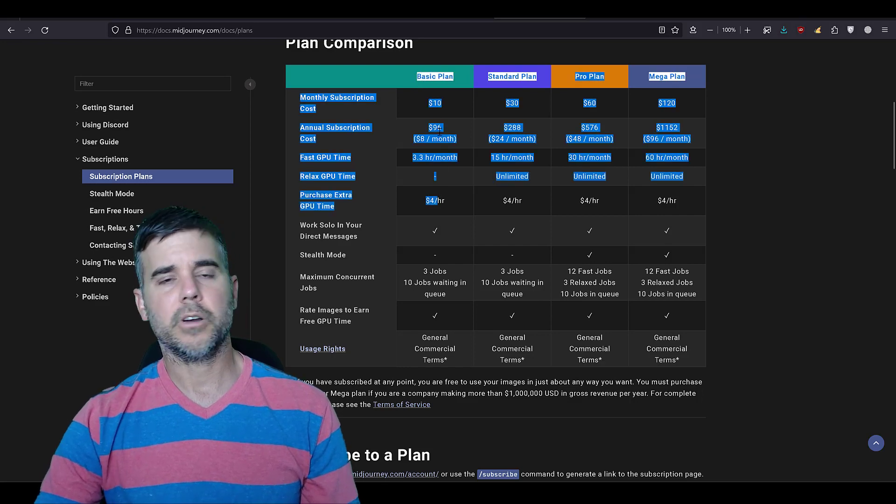
{"action": "left_click", "coordinate": [439, 132]}
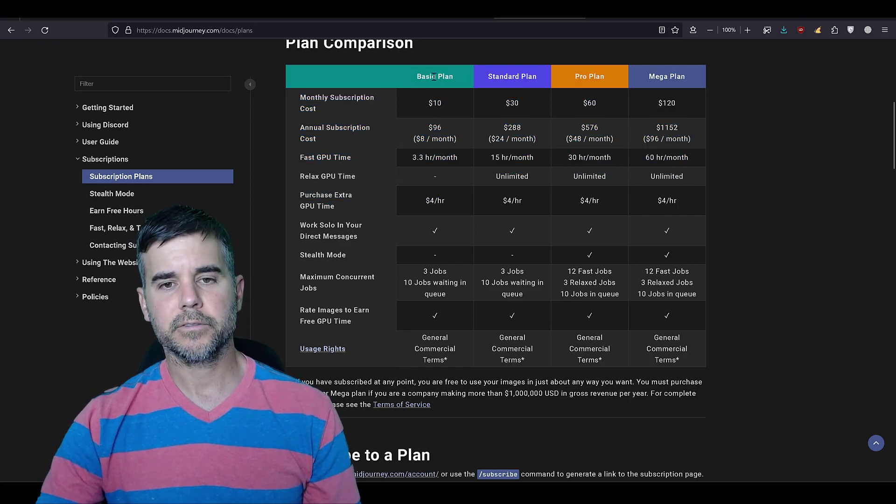
{"action": "double_click", "coordinate": [438, 103]}
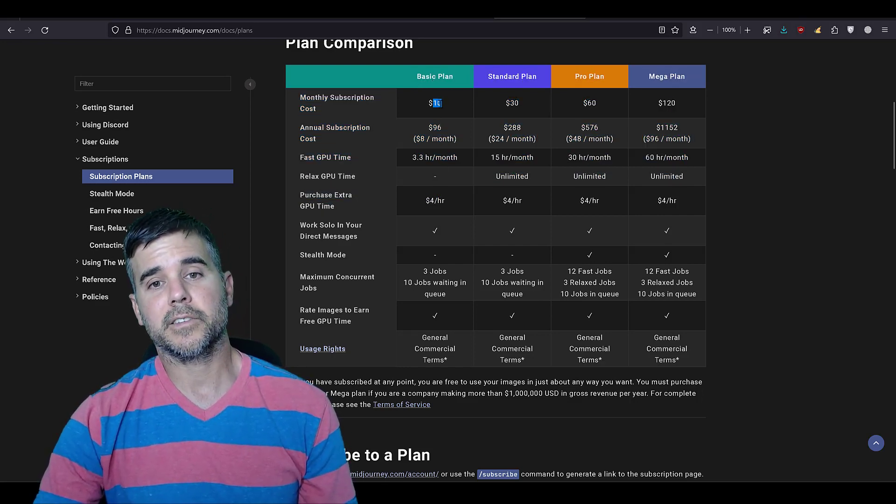
{"action": "left_click", "coordinate": [438, 104]}
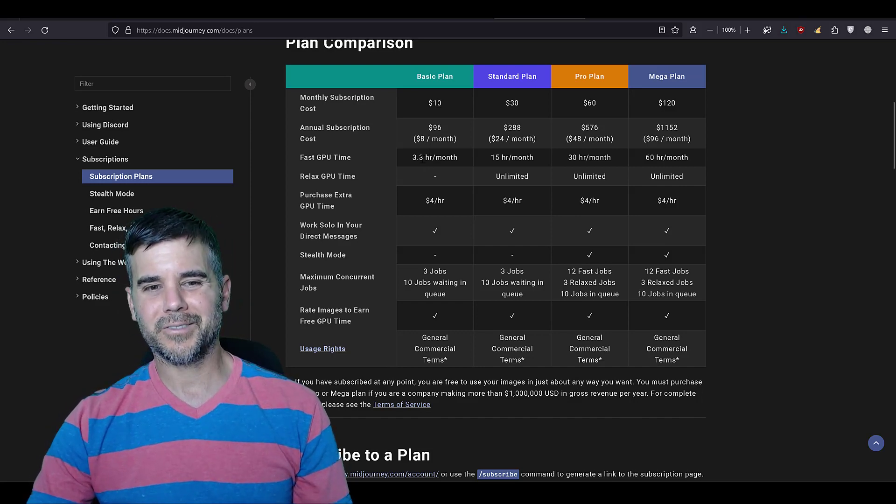
{"action": "left_click_drag", "start_coordinate": [421, 157], "coordinate": [413, 157]}
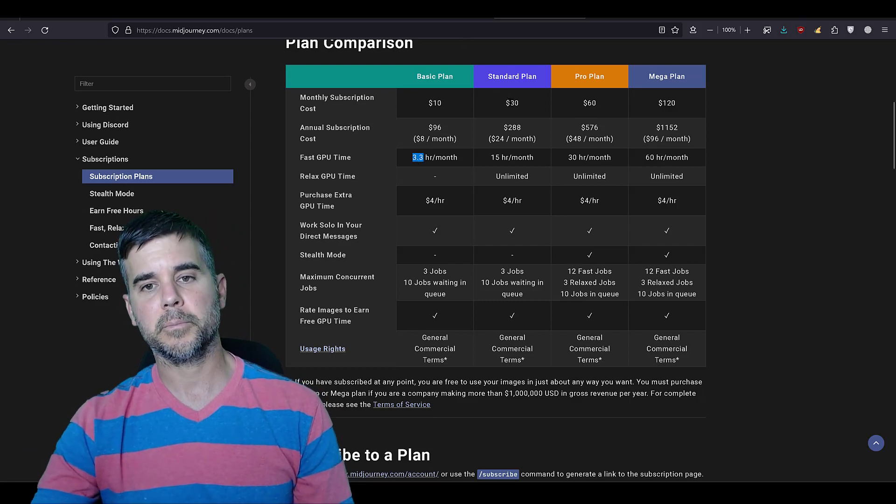
Step: Examine the Standard Plan's monthly cost and its Fast and Relax GPU Time allowances in the comparison table
{"action": "left_click_drag", "start_coordinate": [510, 103], "coordinate": [518, 103]}
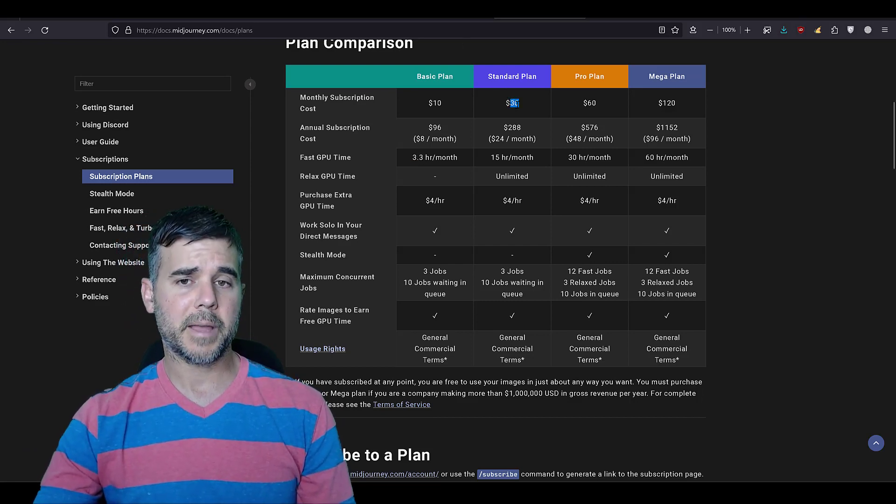
{"action": "left_click", "coordinate": [517, 103]}
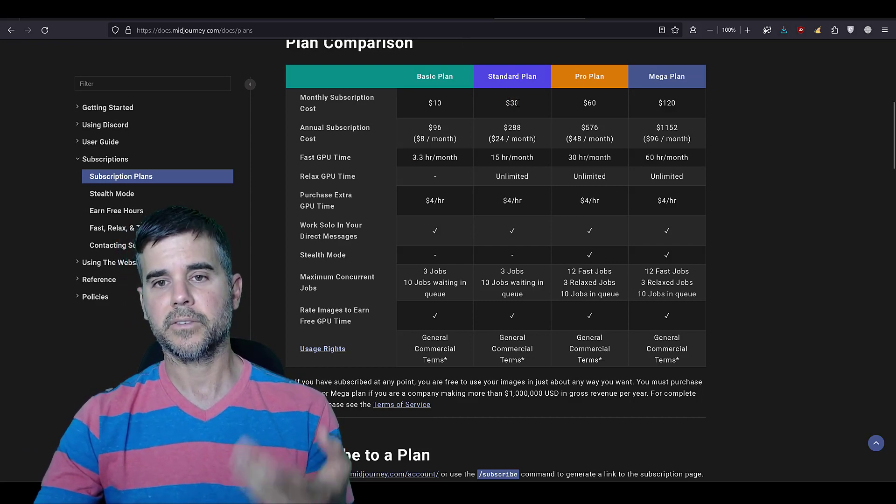
{"action": "left_click_drag", "start_coordinate": [518, 103], "coordinate": [510, 104]}
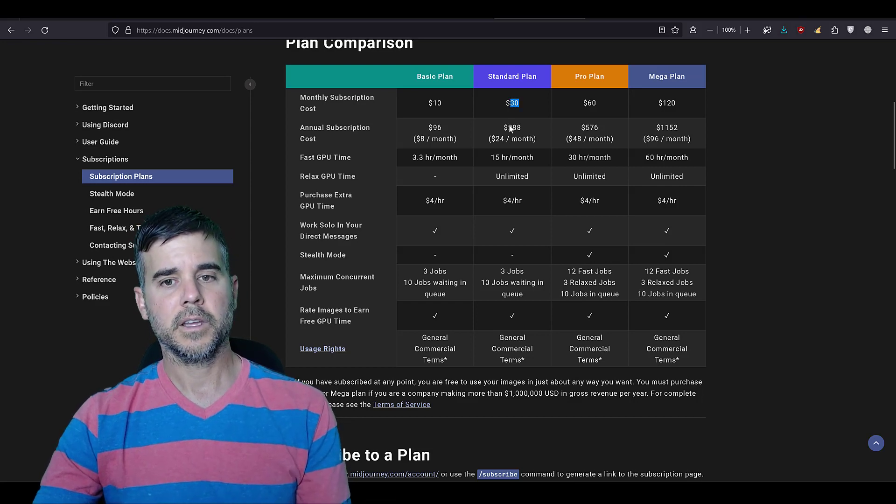
{"action": "left_click_drag", "start_coordinate": [500, 158], "coordinate": [490, 159]}
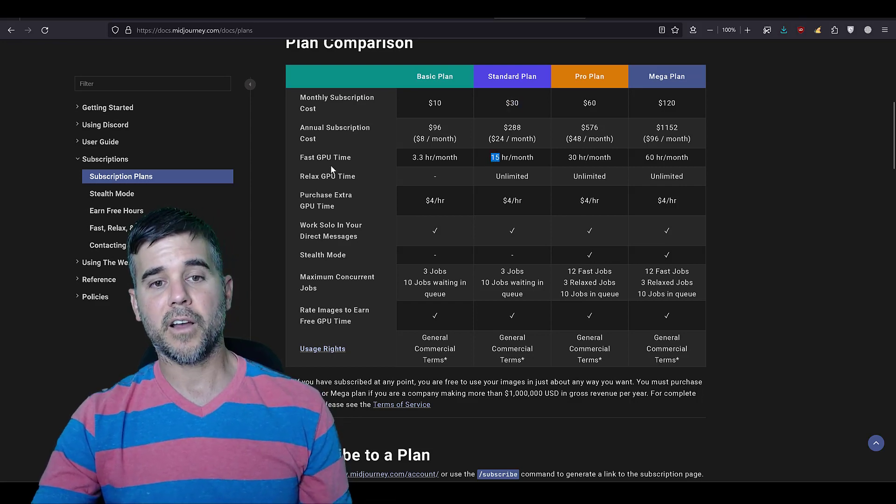
{"action": "left_click_drag", "start_coordinate": [350, 157], "coordinate": [298, 157]}
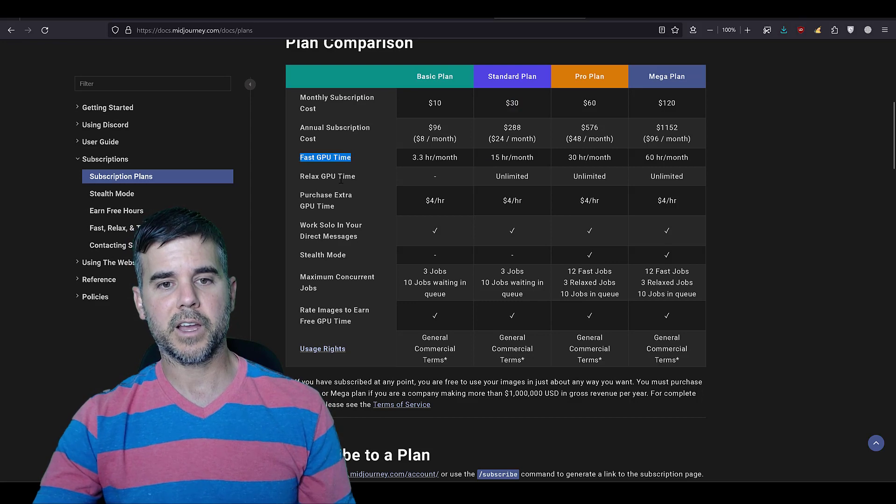
{"action": "left_click_drag", "start_coordinate": [354, 178], "coordinate": [299, 177]}
{"action": "left_click", "coordinate": [322, 176]}
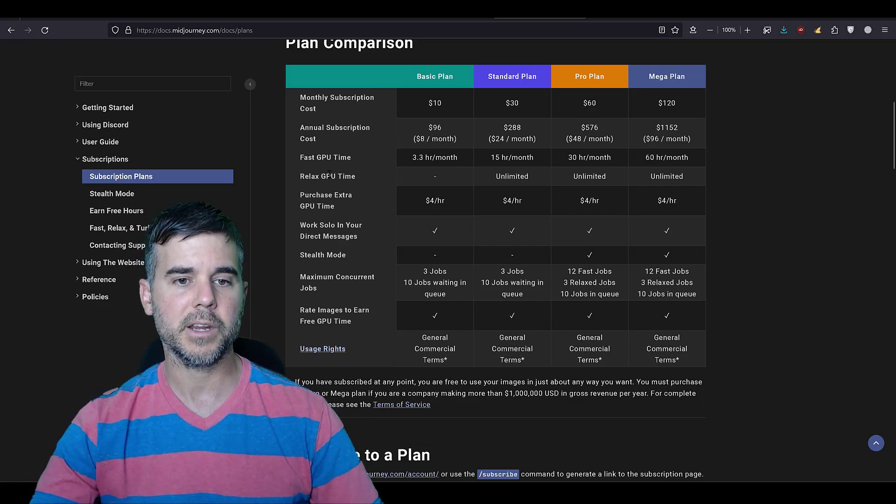
{"action": "left_click_drag", "start_coordinate": [355, 177], "coordinate": [300, 177]}
{"action": "left_click", "coordinate": [301, 176]}
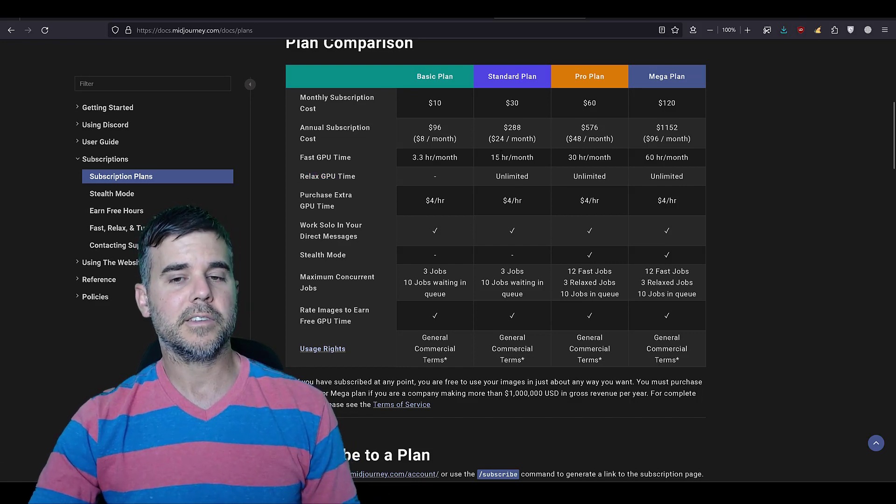
{"action": "left_click_drag", "start_coordinate": [492, 159], "coordinate": [526, 179]}
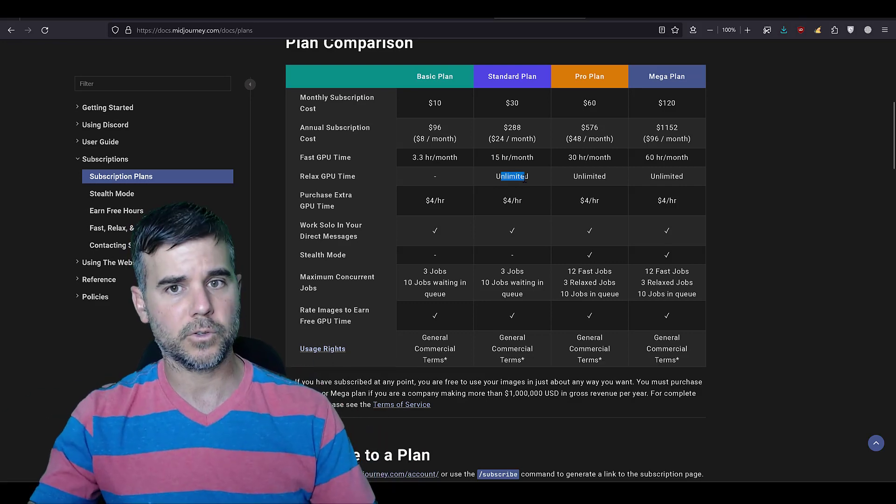
{"action": "left_click", "coordinate": [526, 179]}
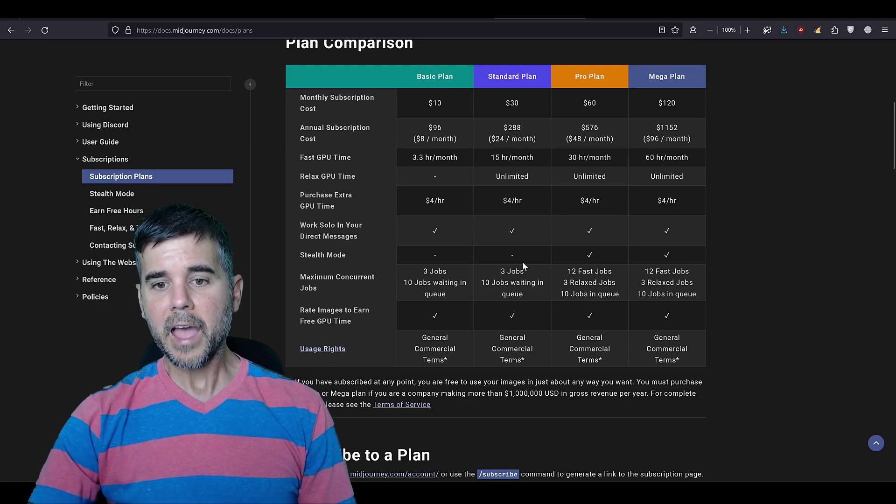
Step: Check whether the Standard Plan includes Stealth Mode
{"action": "left_click_drag", "start_coordinate": [512, 256], "coordinate": [510, 260]}
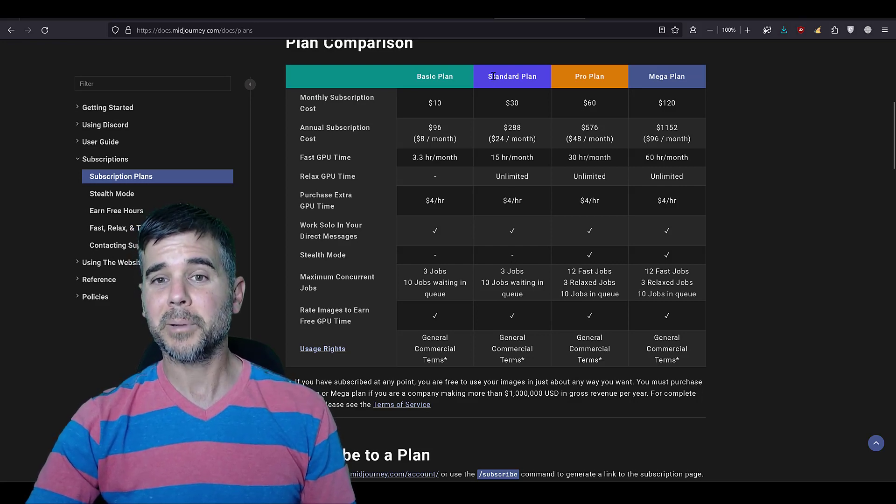
{"action": "mouse_move", "coordinate": [493, 77]}
{"action": "left_mouse_down"}
{"action": "mouse_move", "coordinate": [537, 79]}
{"action": "mouse_move", "coordinate": [495, 77]}
{"action": "left_mouse_up"}
{"action": "left_click", "coordinate": [534, 79]}
{"action": "left_click", "coordinate": [488, 77]}
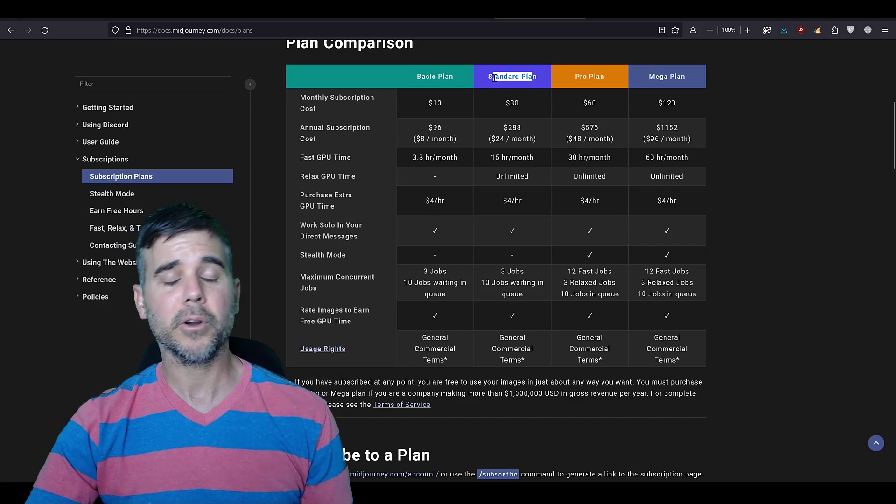
{"action": "left_click", "coordinate": [494, 78]}
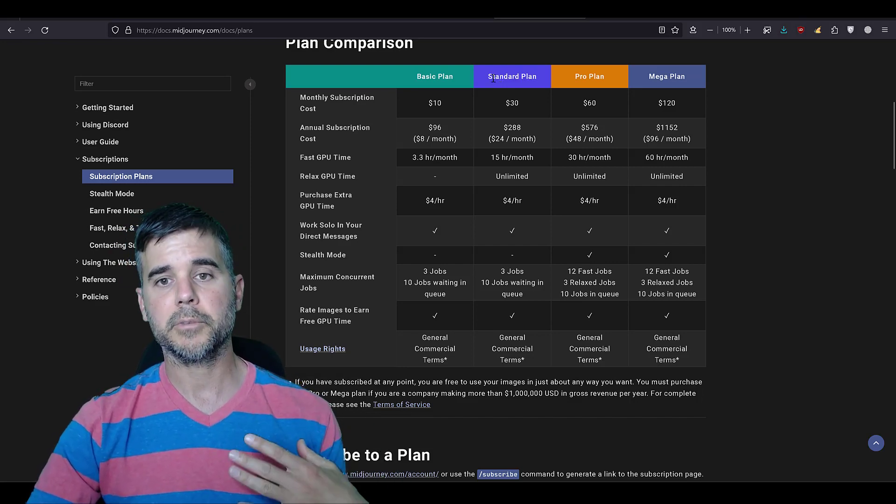
{"action": "left_click_drag", "start_coordinate": [492, 78], "coordinate": [533, 78]}
{"action": "left_click", "coordinate": [530, 76]}
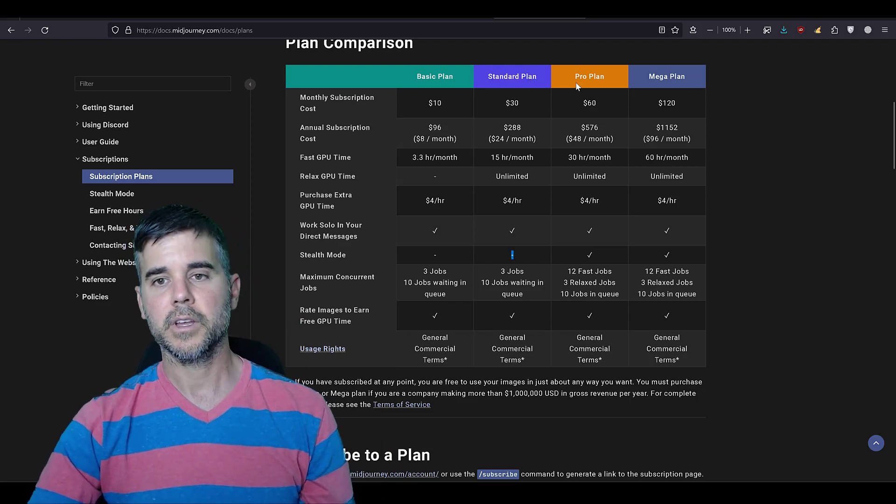
Step: Review the Pro Plan's company revenue rule, its GPU time against the Mega Plan, and its Stealth Mode availability
{"action": "left_click_drag", "start_coordinate": [575, 77], "coordinate": [602, 78]}
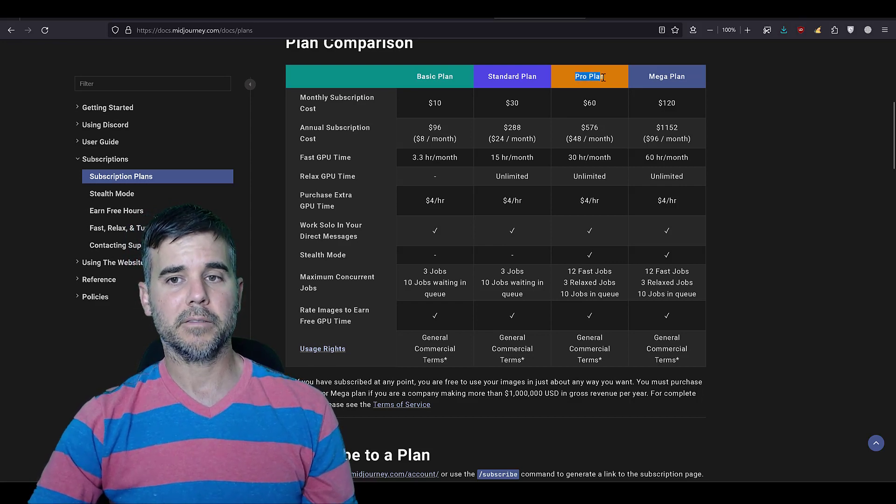
{"action": "left_click", "coordinate": [603, 77]}
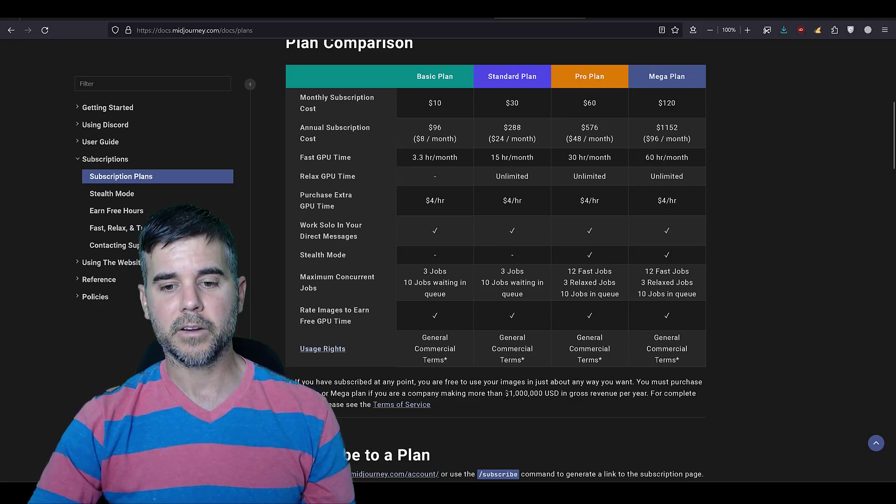
{"action": "left_click_drag", "start_coordinate": [505, 394], "coordinate": [581, 397]}
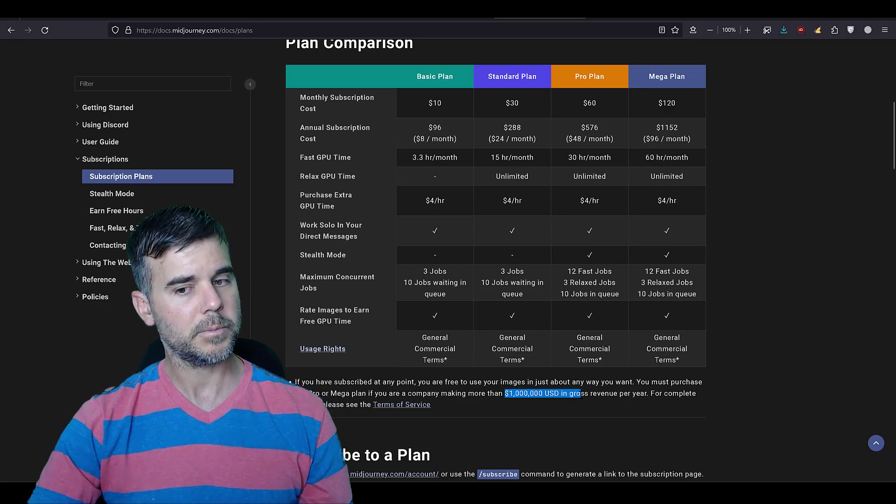
{"action": "left_click", "coordinate": [584, 75]}
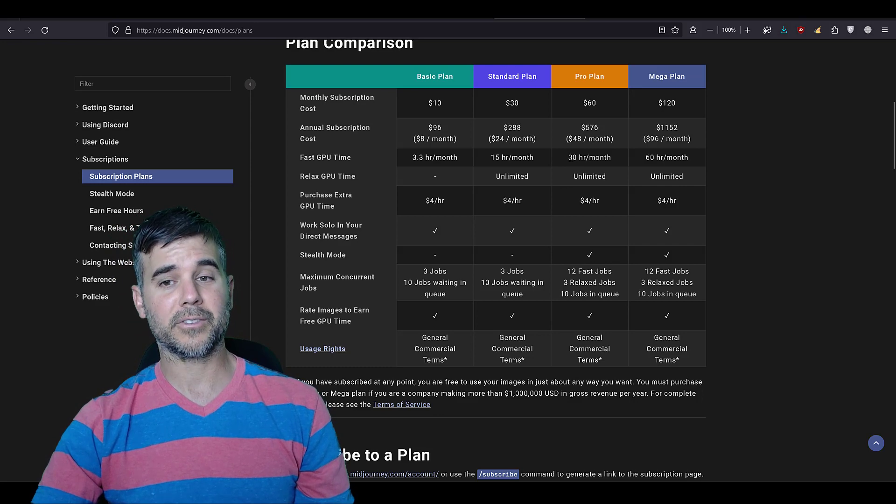
{"action": "double_click", "coordinate": [570, 157]}
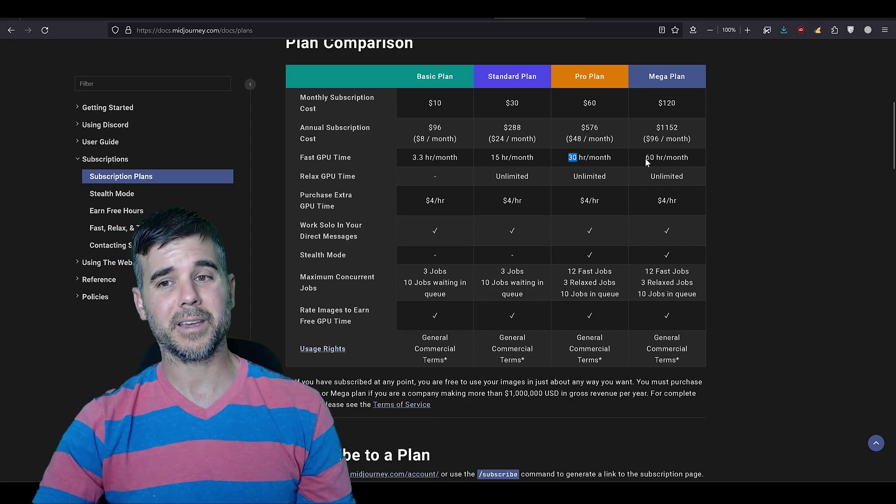
{"action": "left_click_drag", "start_coordinate": [646, 157], "coordinate": [650, 158]}
{"action": "left_click", "coordinate": [595, 176]}
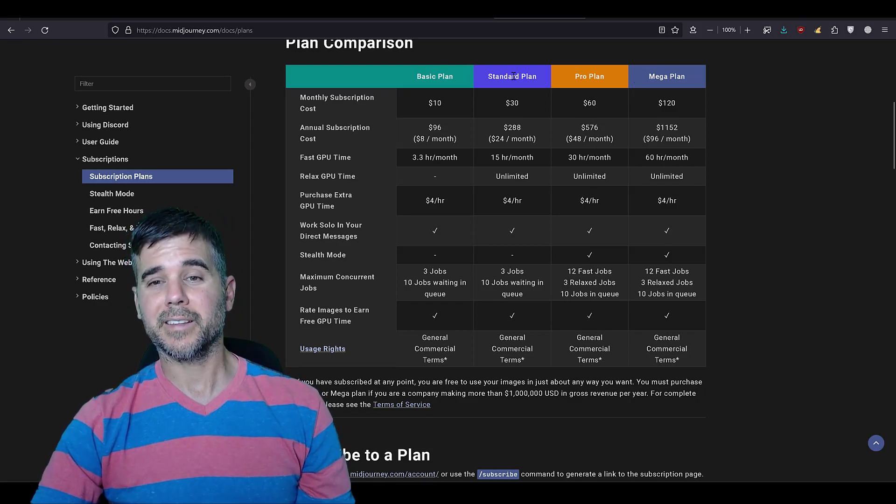
{"action": "left_click_drag", "start_coordinate": [587, 256], "coordinate": [595, 256]}
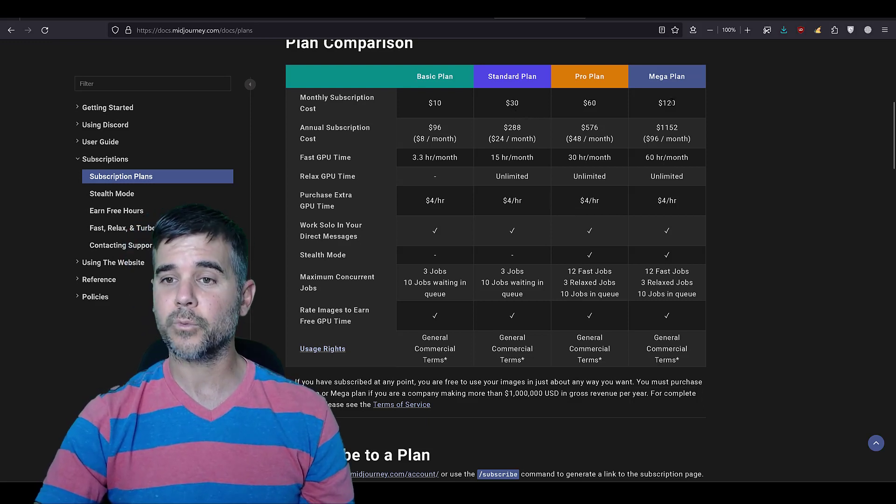
Step: Compare the monthly costs and features of the Basic and Standard plans
{"action": "double_click", "coordinate": [515, 103]}
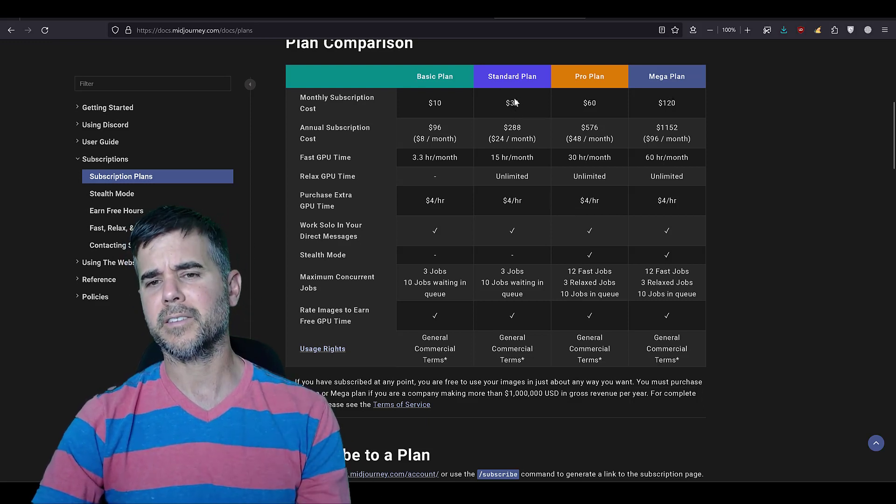
{"action": "left_click_drag", "start_coordinate": [442, 105], "coordinate": [427, 104]}
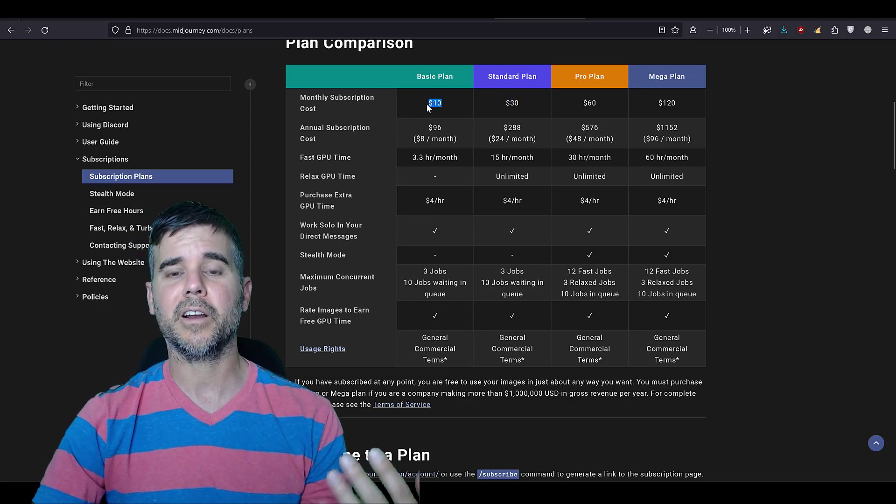
{"action": "left_click", "coordinate": [426, 104]}
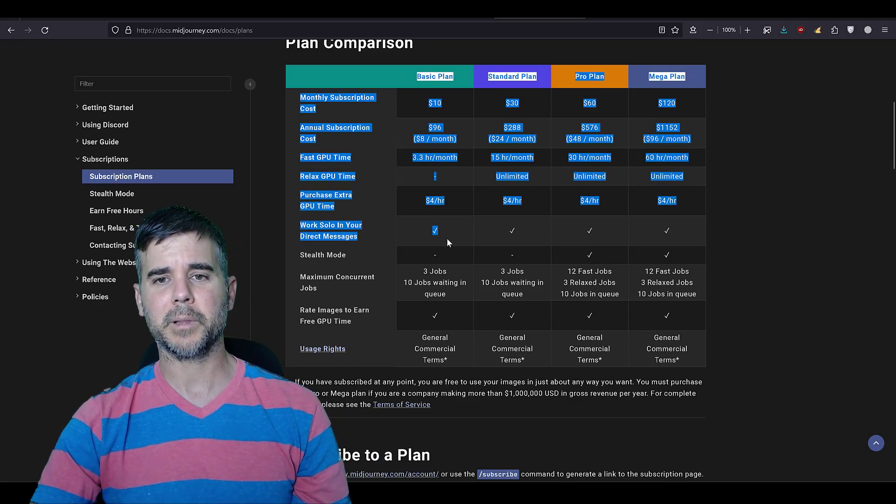
{"action": "left_click_drag", "start_coordinate": [492, 79], "coordinate": [530, 74]}
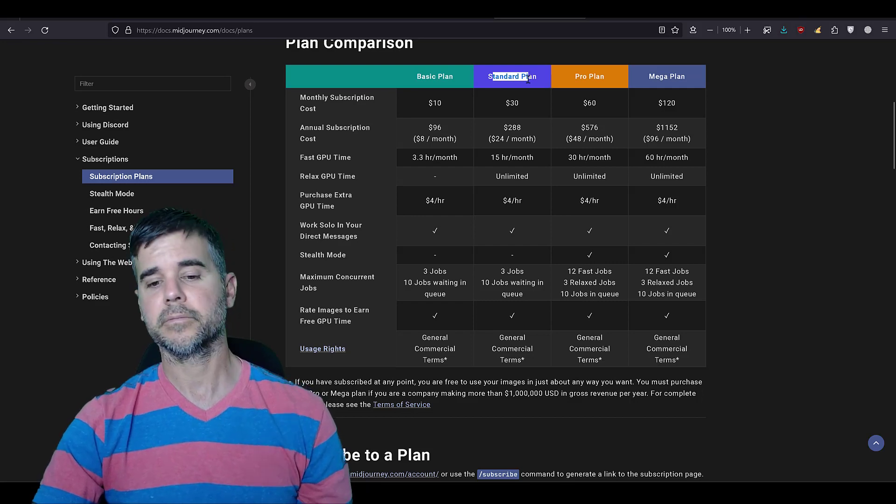
Step: Switch from the plan comparison to the Copyright and Trademark section of the Midjourney Terms of Service
{"action": "scroll", "coordinate": [442, 139], "scroll_direction": "down", "scroll_amount": 2}
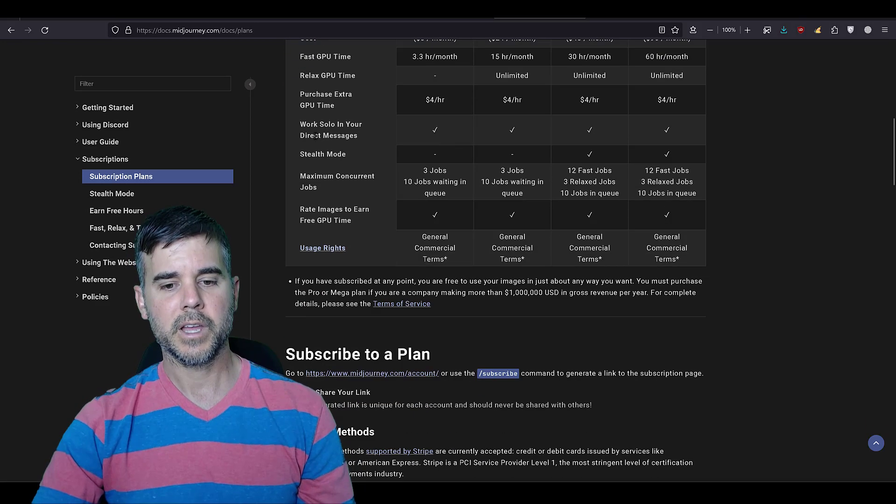
{"action": "scroll", "coordinate": [269, 152], "scroll_direction": "up", "scroll_amount": 4}
{"action": "scroll", "coordinate": [269, 152], "scroll_direction": "up", "scroll_amount": 2}
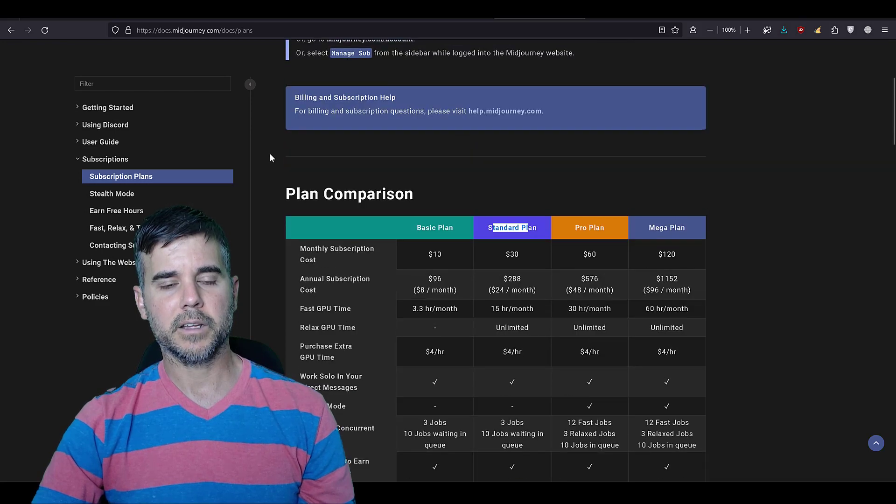
{"action": "scroll", "coordinate": [270, 154], "scroll_direction": "down", "scroll_amount": 2}
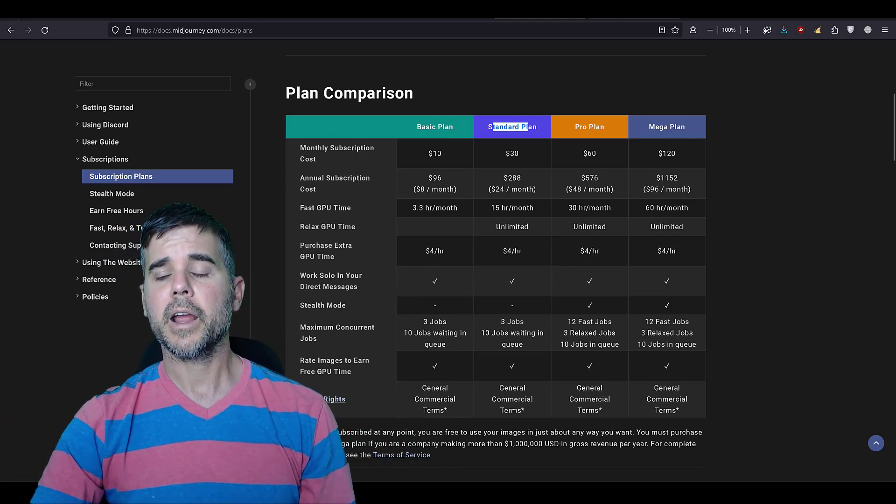
{"action": "key", "text": "ctrl+Tab"}
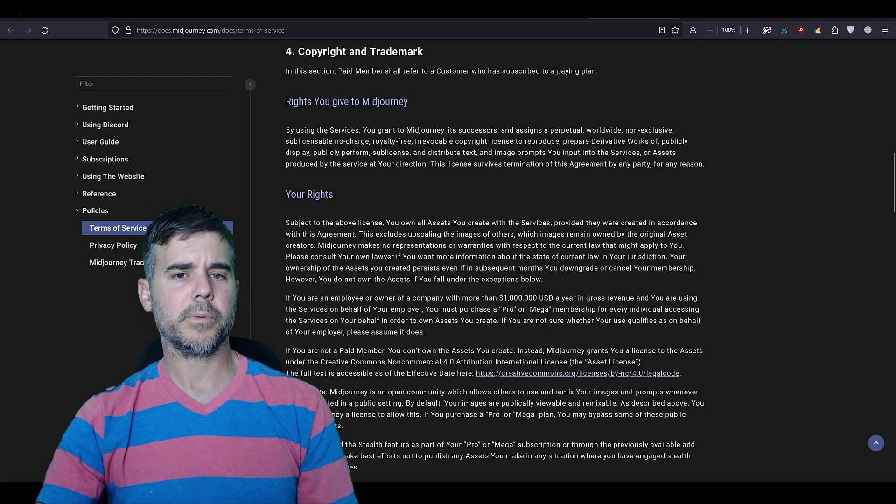
Step: Read the Rights You give to Midjourney clause for the copyright license granted over prompts and produced assets
{"action": "left_click_drag", "start_coordinate": [287, 130], "coordinate": [705, 164]}
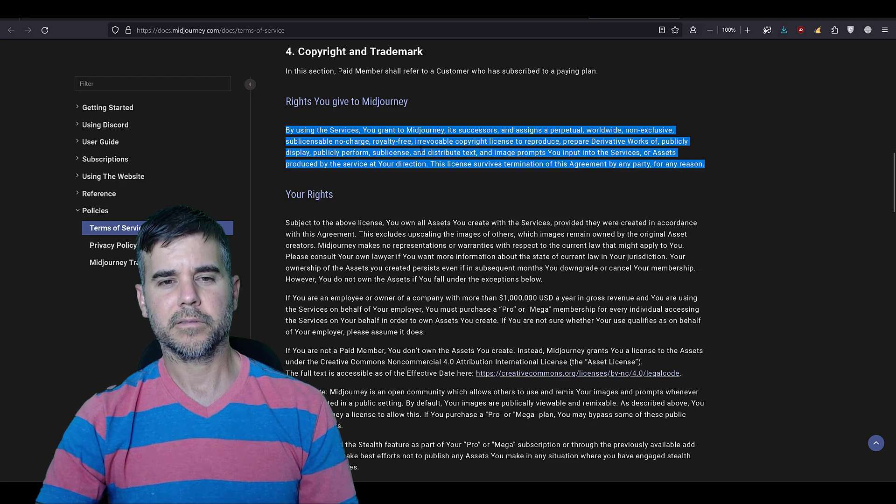
{"action": "left_click", "coordinate": [322, 111]}
{"action": "left_click_drag", "start_coordinate": [290, 102], "coordinate": [405, 102]}
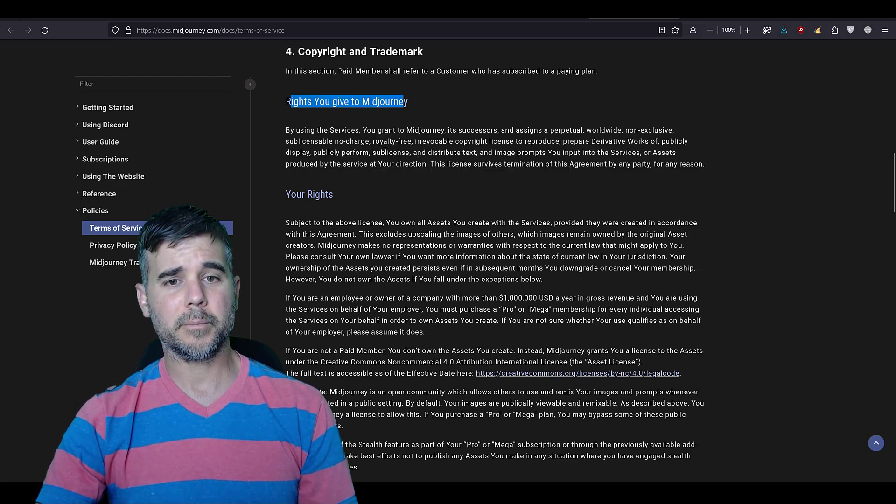
{"action": "left_click_drag", "start_coordinate": [315, 131], "coordinate": [430, 169]}
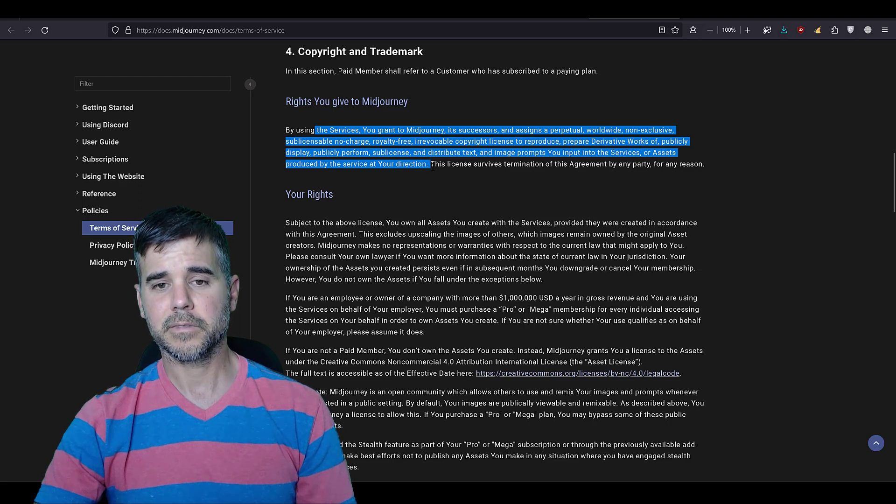
{"action": "left_click", "coordinate": [433, 168]}
{"action": "left_click_drag", "start_coordinate": [432, 165], "coordinate": [272, 132]}
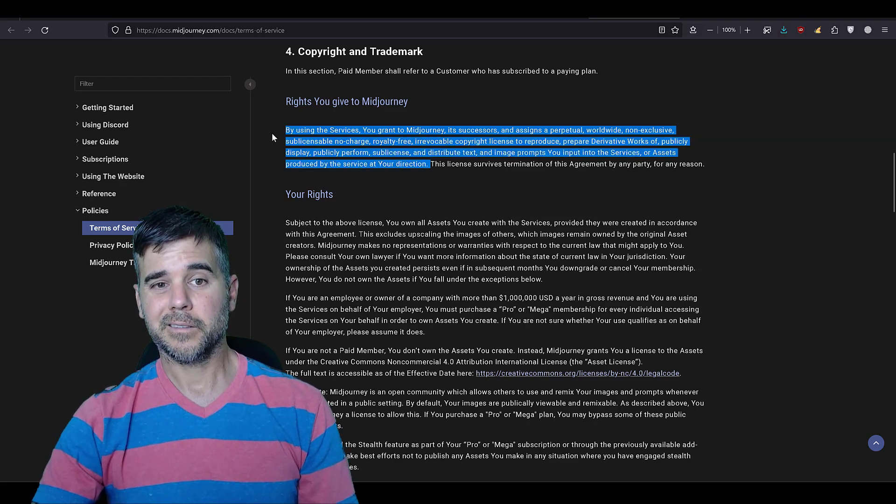
{"action": "left_click", "coordinate": [272, 133]}
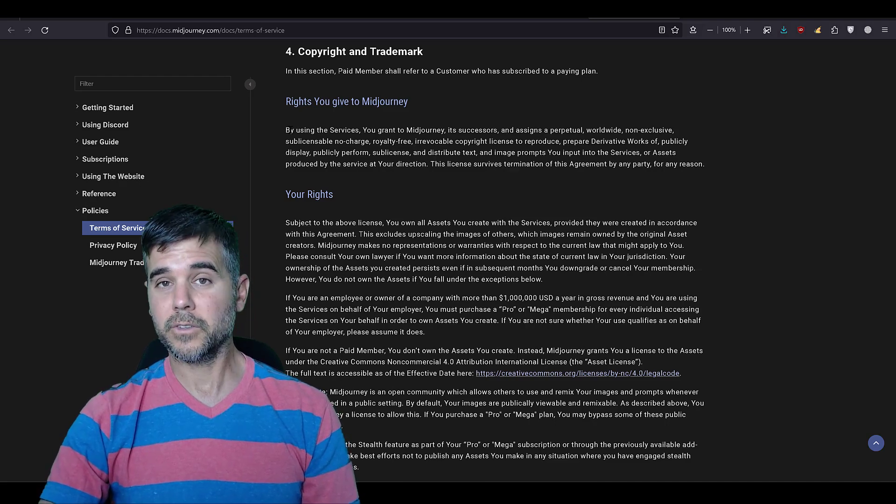
Step: Read the first Your Rights paragraph on who owns the assets created with the services
{"action": "left_click_drag", "start_coordinate": [285, 195], "coordinate": [329, 196]}
{"action": "left_click", "coordinate": [333, 195]}
{"action": "left_click", "coordinate": [287, 195]}
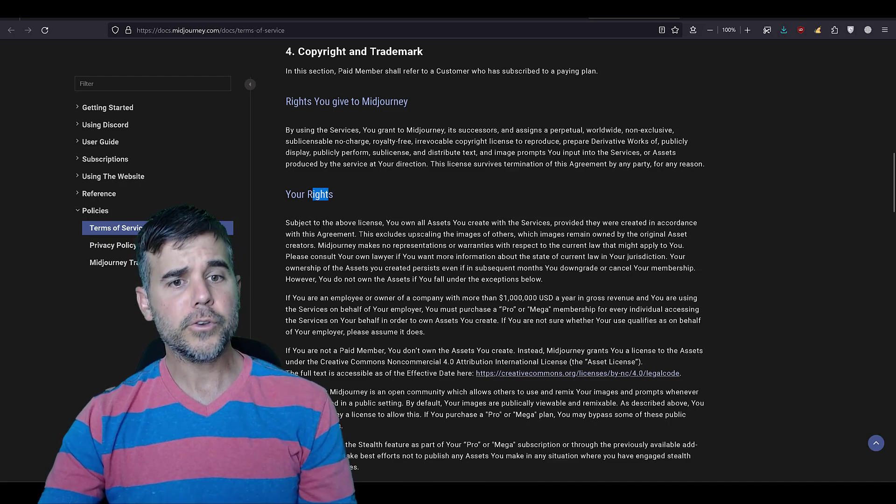
{"action": "left_click_drag", "start_coordinate": [387, 222], "coordinate": [486, 283]}
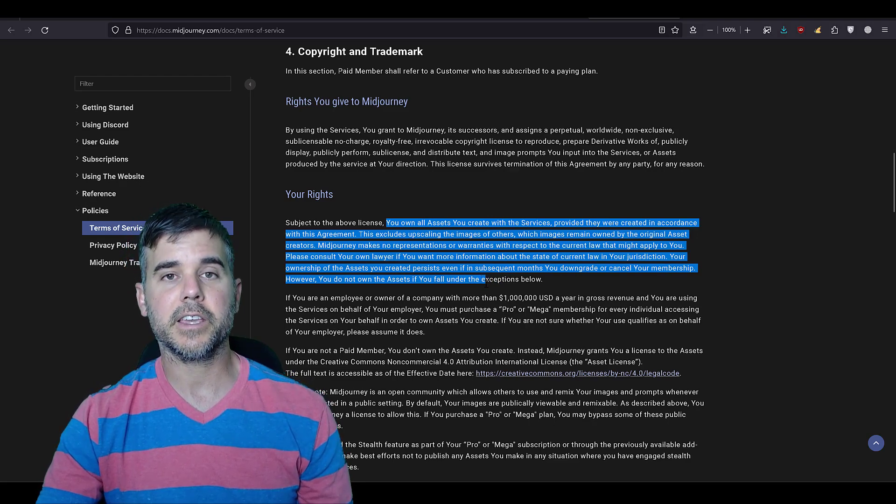
{"action": "left_click", "coordinate": [432, 192]}
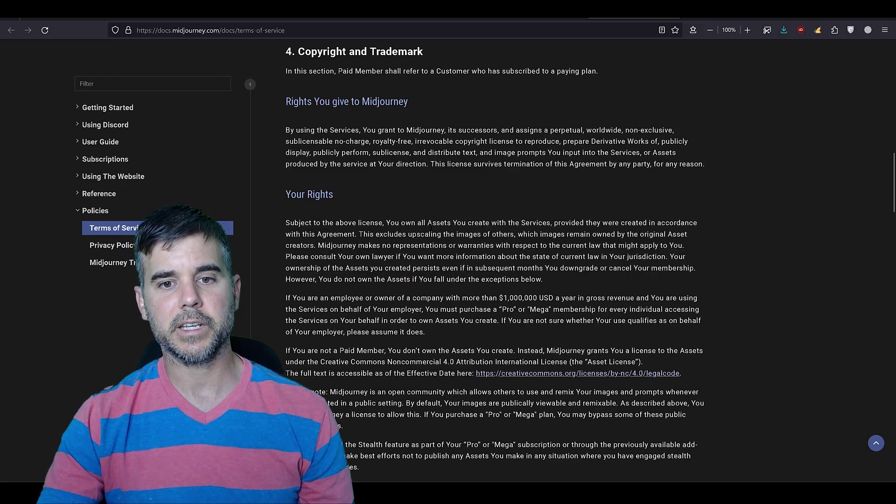
Step: Compare the license granted to Midjourney with the ownership terms under Your Rights
{"action": "left_click_drag", "start_coordinate": [433, 222], "coordinate": [450, 257]}
{"action": "left_click_drag", "start_coordinate": [286, 130], "coordinate": [721, 165]}
{"action": "left_click", "coordinate": [273, 134]}
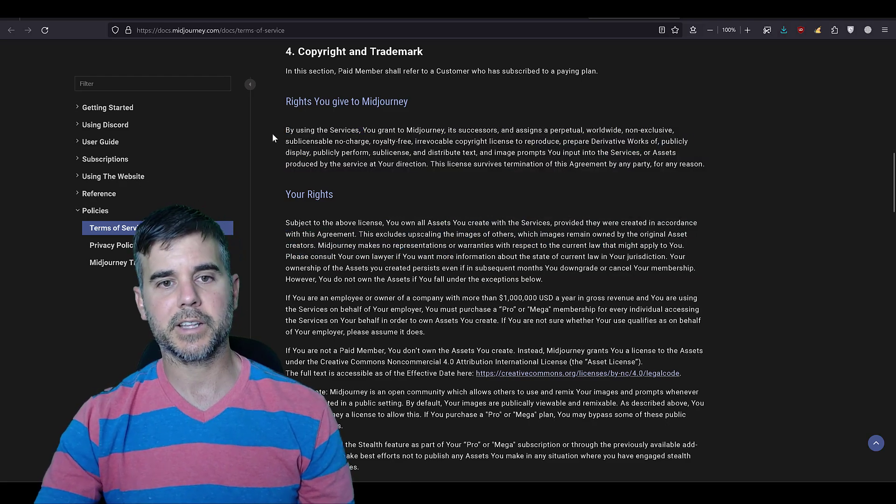
{"action": "left_click_drag", "start_coordinate": [286, 131], "coordinate": [718, 164]}
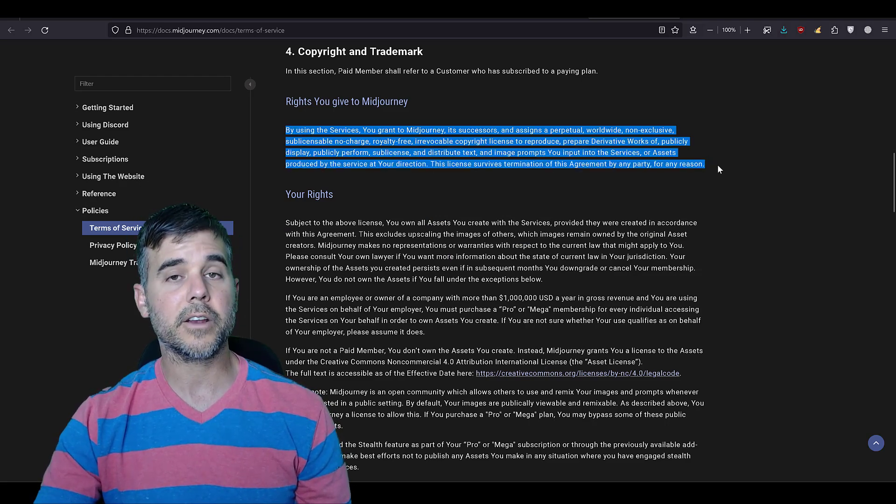
{"action": "left_click", "coordinate": [502, 144]}
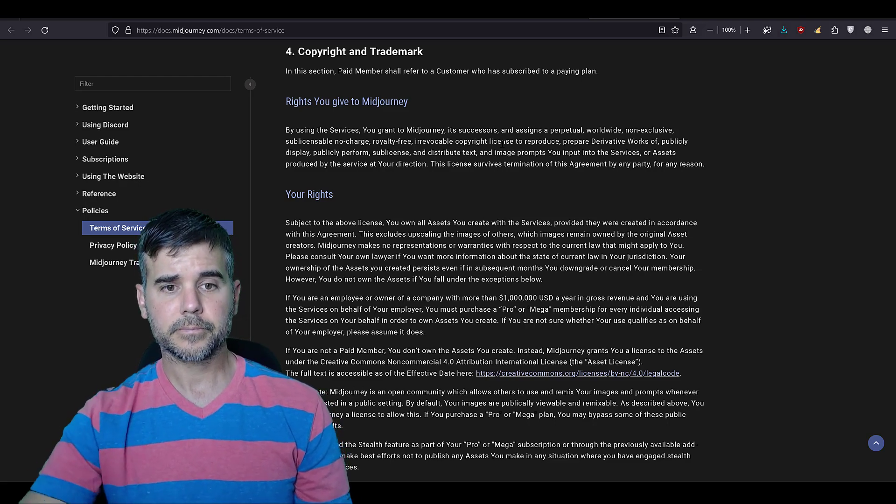
{"action": "left_click_drag", "start_coordinate": [290, 195], "coordinate": [329, 196]}
{"action": "left_click", "coordinate": [329, 198]}
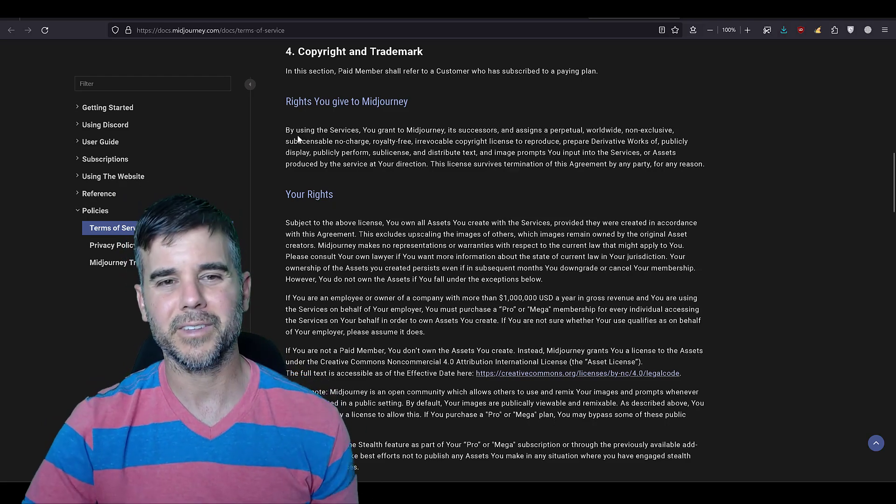
{"action": "left_click_drag", "start_coordinate": [285, 130], "coordinate": [705, 162]}
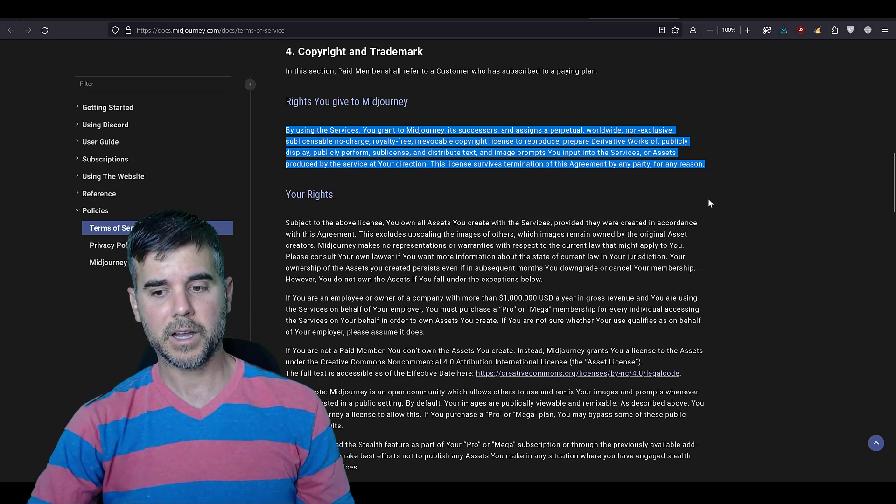
{"action": "left_click", "coordinate": [485, 215]}
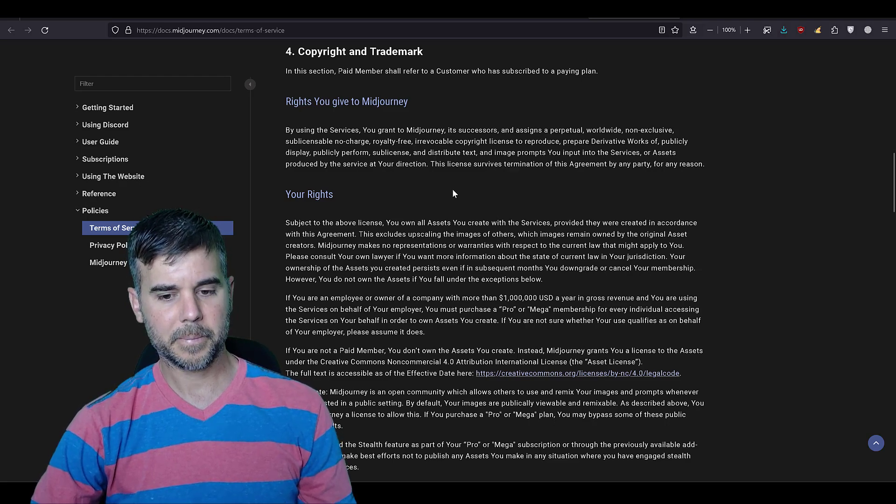
Step: Read the Stealth feature paragraph covering Pro or Mega subscriptions and the publishing of assets made in stealth mode
{"action": "scroll", "coordinate": [450, 173], "scroll_direction": "down", "scroll_amount": 3}
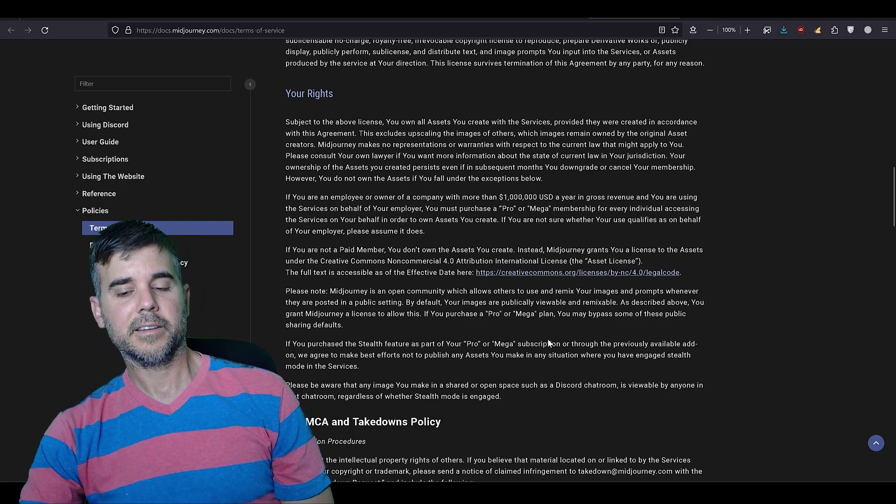
{"action": "left_click_drag", "start_coordinate": [467, 344], "coordinate": [514, 344]}
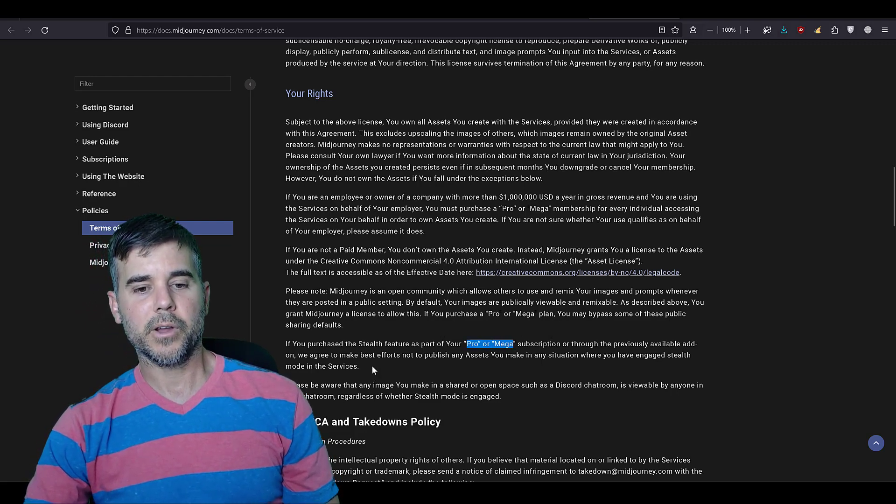
{"action": "left_click_drag", "start_coordinate": [333, 355], "coordinate": [606, 355]}
{"action": "left_click_drag", "start_coordinate": [491, 354], "coordinate": [372, 365]}
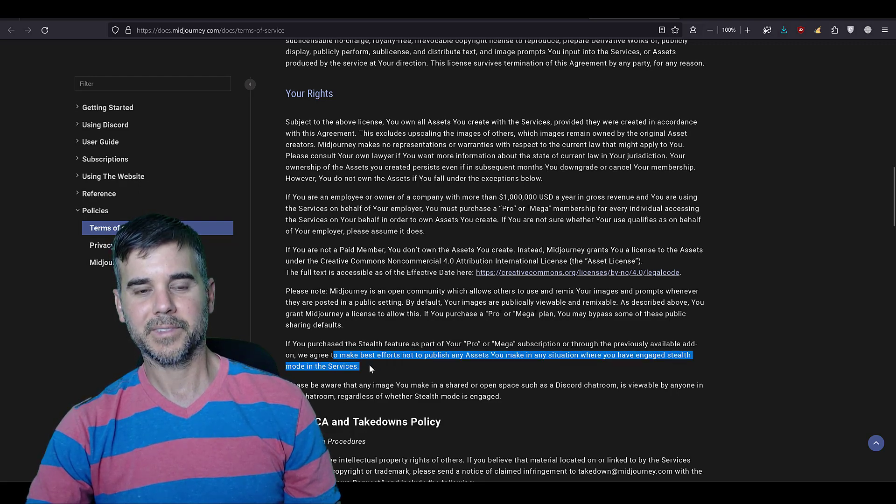
{"action": "left_click", "coordinate": [338, 196]}
Step: Weigh the Stealth feature terms against the paragraph on rights given to Midjourney
{"action": "scroll", "coordinate": [344, 212], "scroll_direction": "up", "scroll_amount": 2}
{"action": "scroll", "coordinate": [344, 211], "scroll_direction": "down", "scroll_amount": 1}
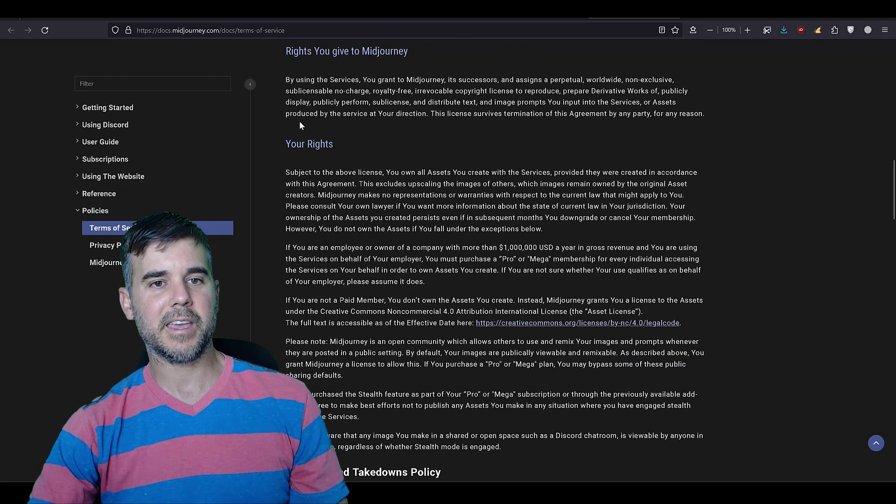
{"action": "left_click_drag", "start_coordinate": [286, 80], "coordinate": [713, 118]}
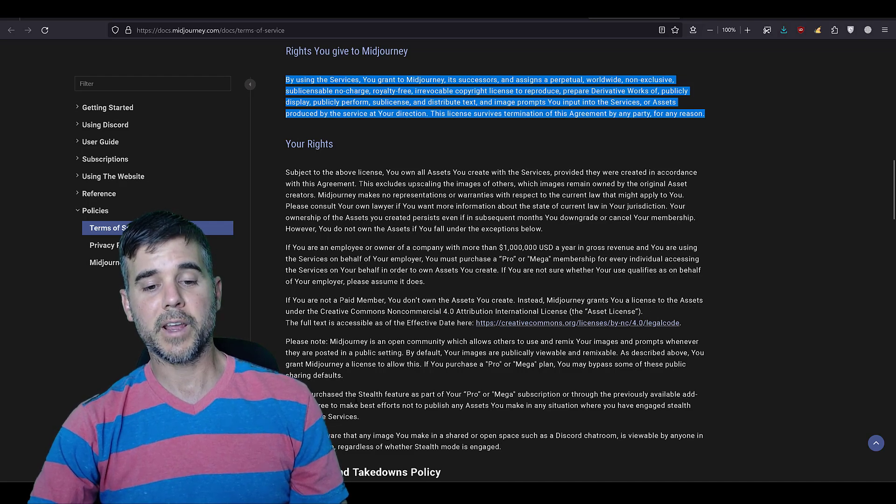
{"action": "left_click_drag", "start_coordinate": [312, 394], "coordinate": [365, 420]}
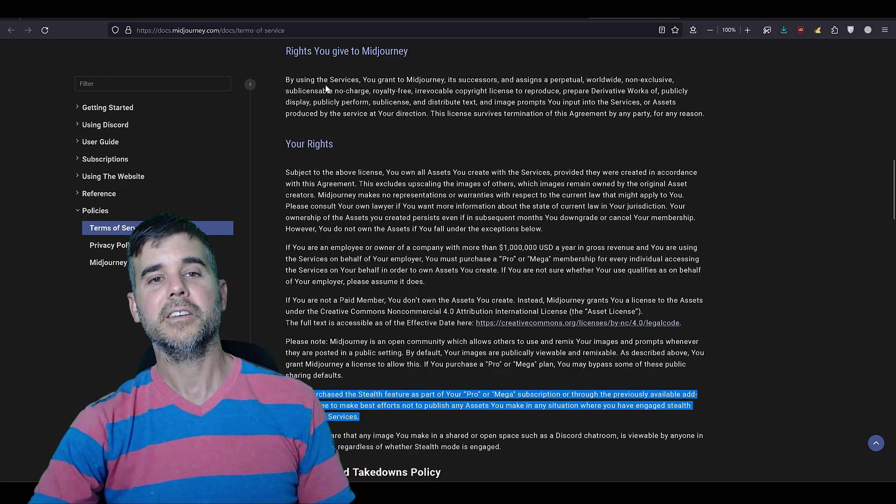
{"action": "left_click_drag", "start_coordinate": [290, 80], "coordinate": [699, 114]}
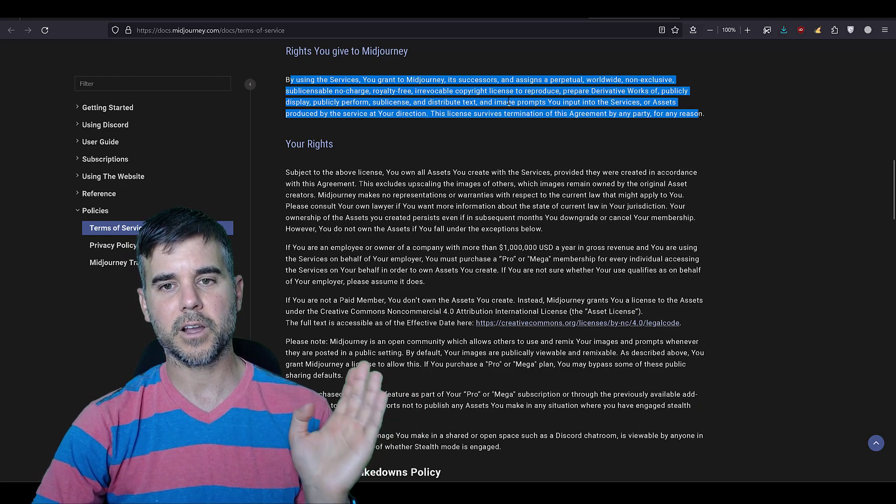
{"action": "left_click", "coordinate": [618, 101]}
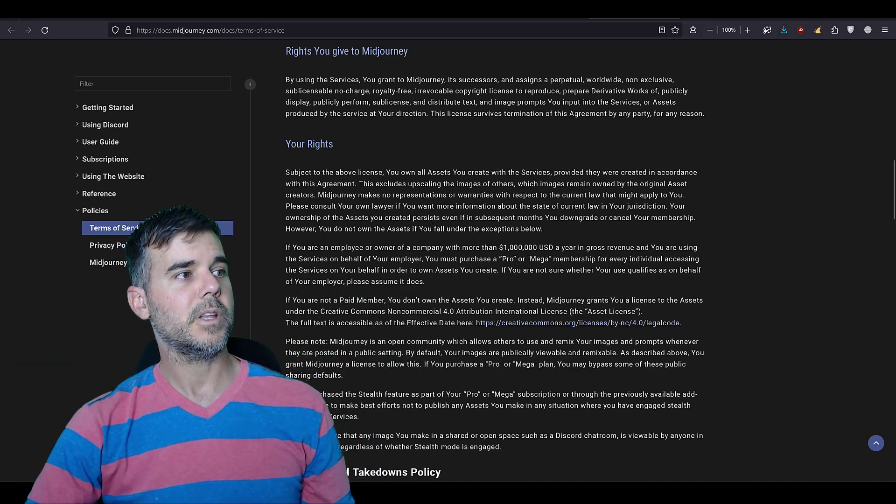
Step: Switch to the Midjourney server in Discord, maximize its window and open the server's Home page
{"action": "key", "text": "alt+Tab"}
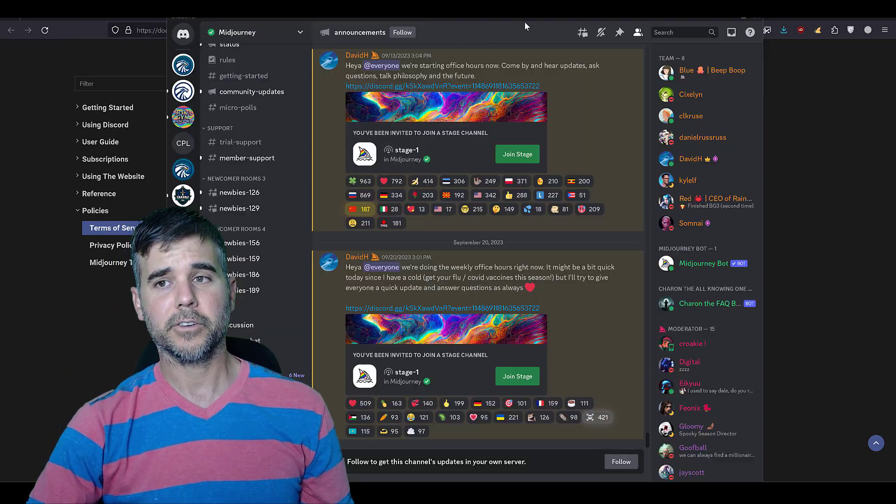
{"action": "left_click", "coordinate": [744, 19]}
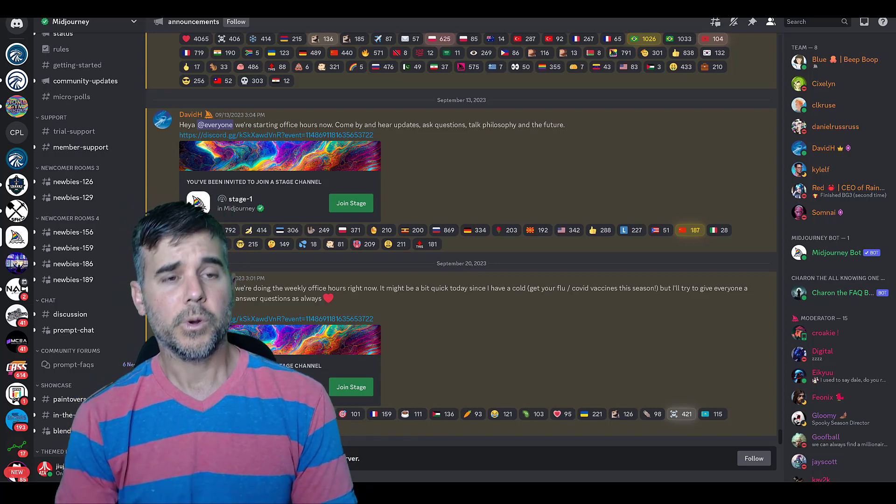
{"action": "scroll", "coordinate": [92, 233], "scroll_direction": "down", "scroll_amount": 3}
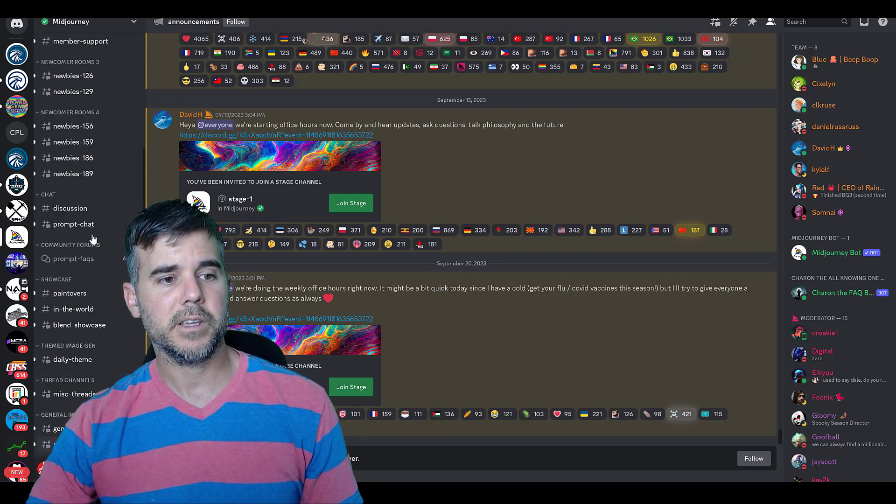
{"action": "scroll", "coordinate": [92, 238], "scroll_direction": "up", "scroll_amount": 7}
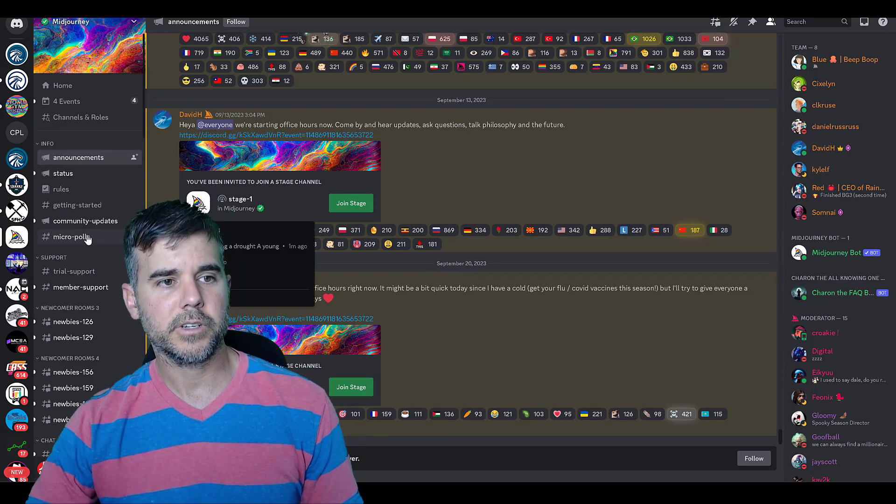
{"action": "left_click", "coordinate": [71, 89]}
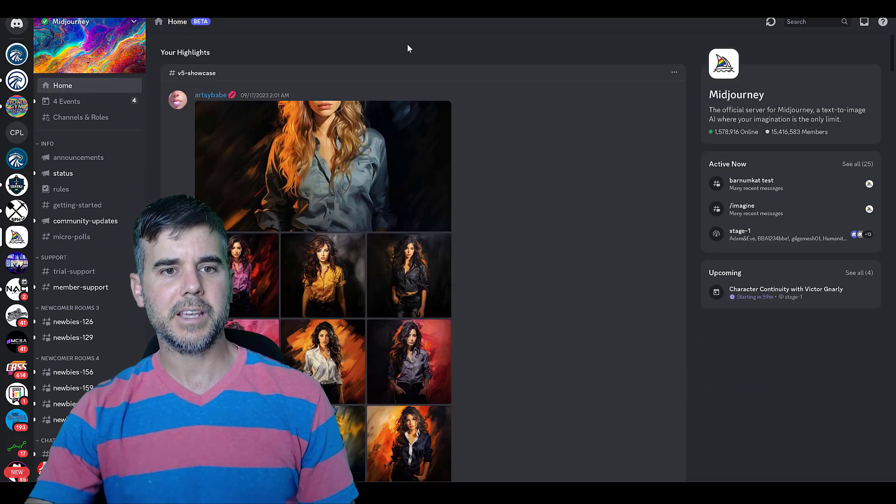
Step: Look through the server's discussion channel and the edited images posted in the paintovers channel
{"action": "scroll", "coordinate": [108, 218], "scroll_direction": "down", "scroll_amount": 5}
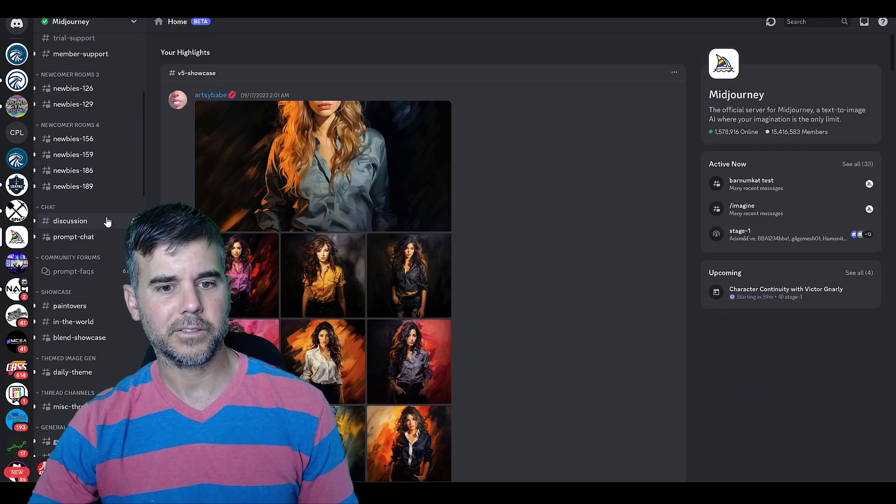
{"action": "left_click", "coordinate": [95, 224]}
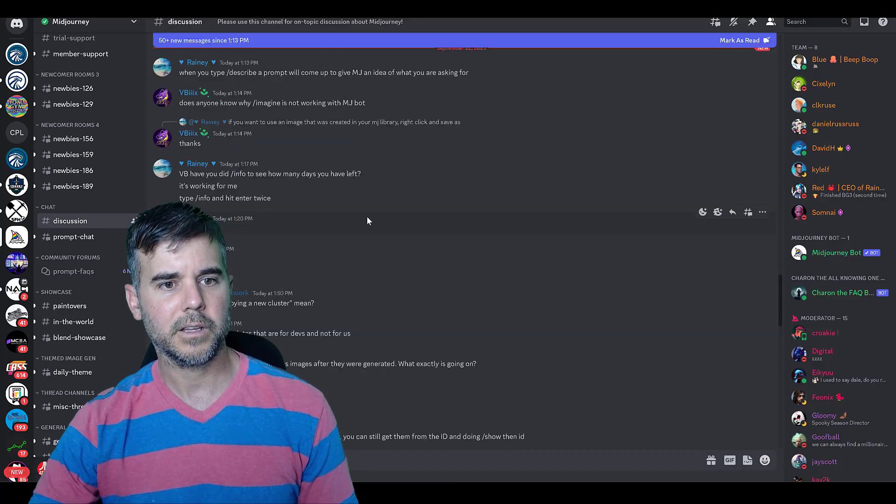
{"action": "left_click", "coordinate": [83, 307]}
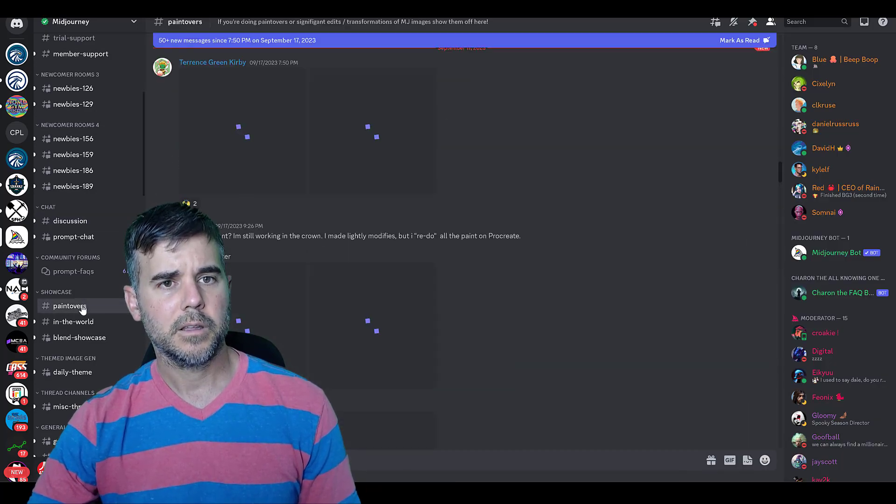
{"action": "scroll", "coordinate": [423, 202], "scroll_direction": "down", "scroll_amount": 10}
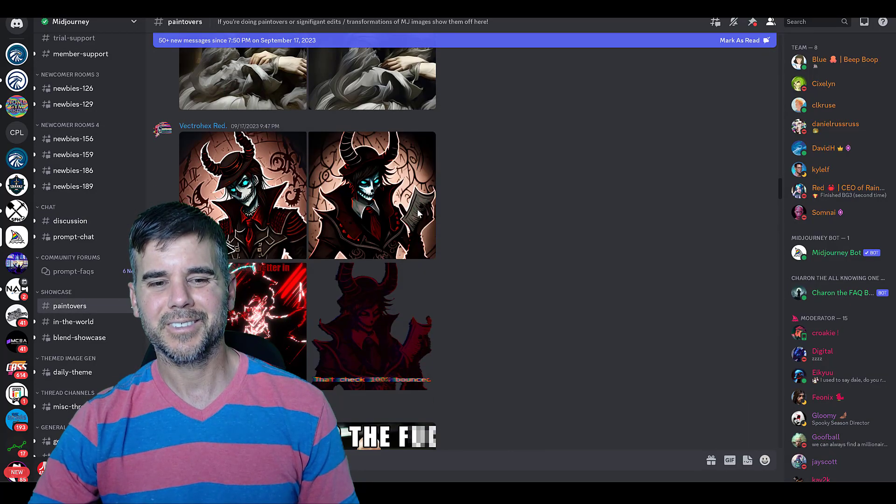
Step: Open the newbies-159 channel and look through the server's channel list as far as the General Image Gen rooms
{"action": "left_click", "coordinate": [78, 156]}
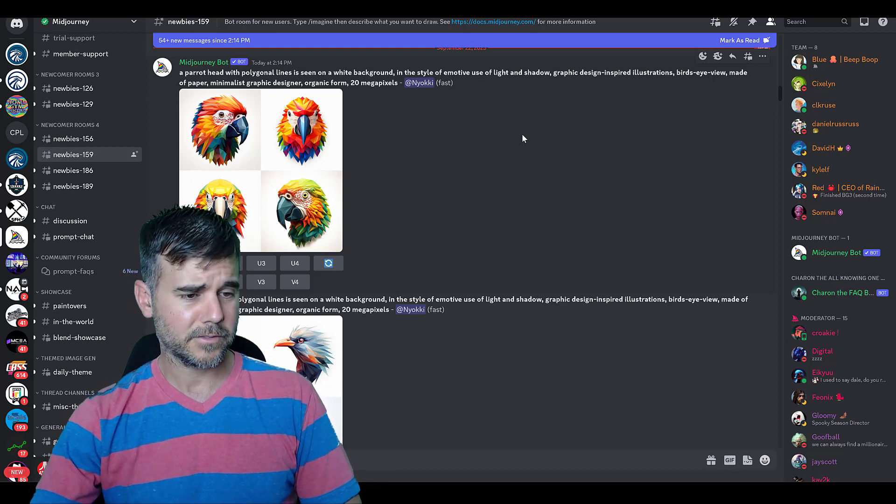
{"action": "scroll", "coordinate": [77, 191], "scroll_direction": "up", "scroll_amount": 5}
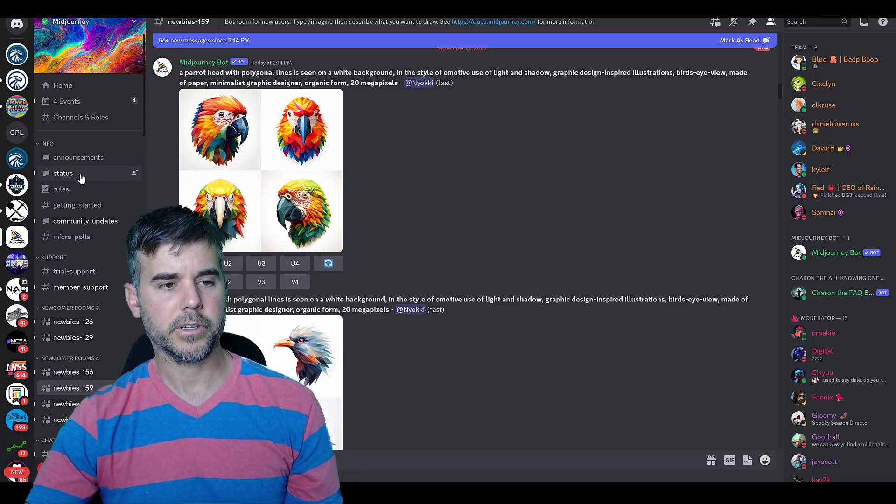
{"action": "scroll", "coordinate": [80, 177], "scroll_direction": "down", "scroll_amount": 5}
{"action": "scroll", "coordinate": [78, 180], "scroll_direction": "down", "scroll_amount": 5}
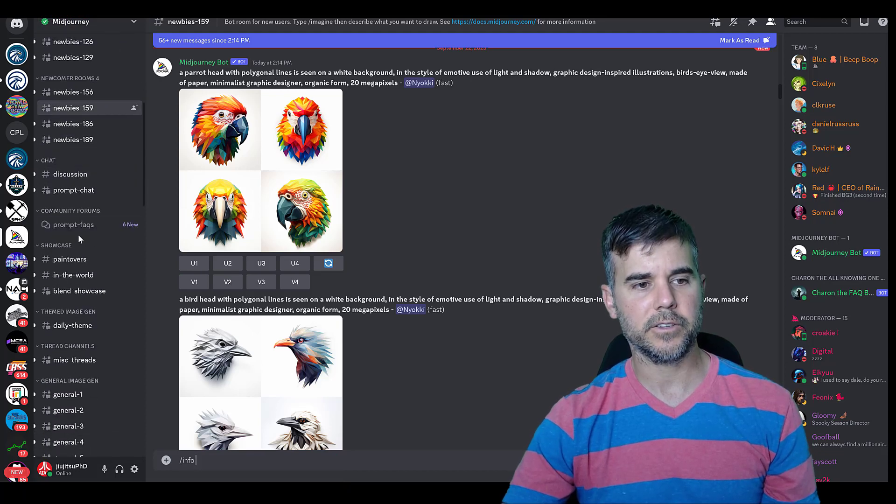
{"action": "scroll", "coordinate": [79, 237], "scroll_direction": "down", "scroll_amount": 1}
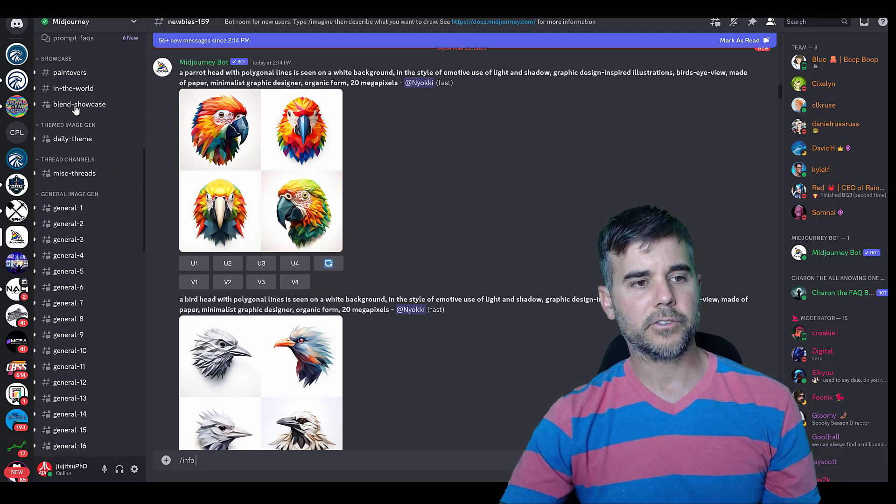
Step: Survey the Midjourney server's channel list from the Info and Support sections through the newcomer rooms to General Image Gen
{"action": "scroll", "coordinate": [98, 196], "scroll_direction": "down", "scroll_amount": 2}
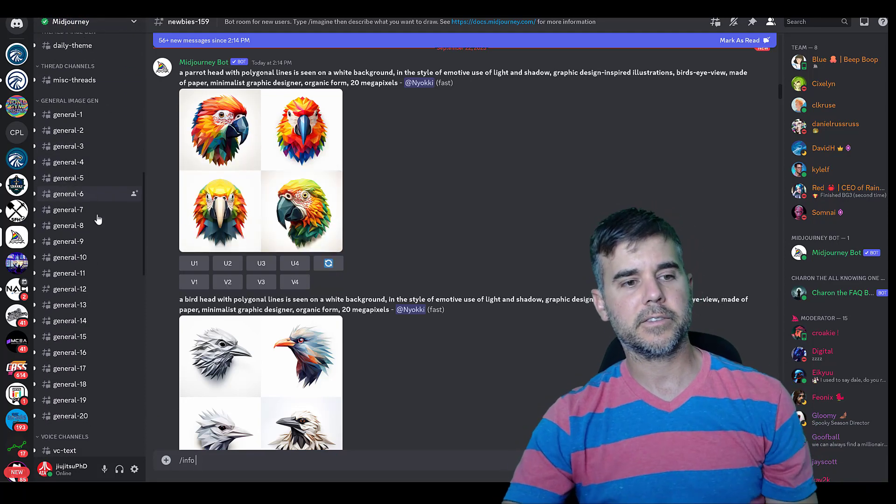
{"action": "scroll", "coordinate": [96, 217], "scroll_direction": "up", "scroll_amount": 15}
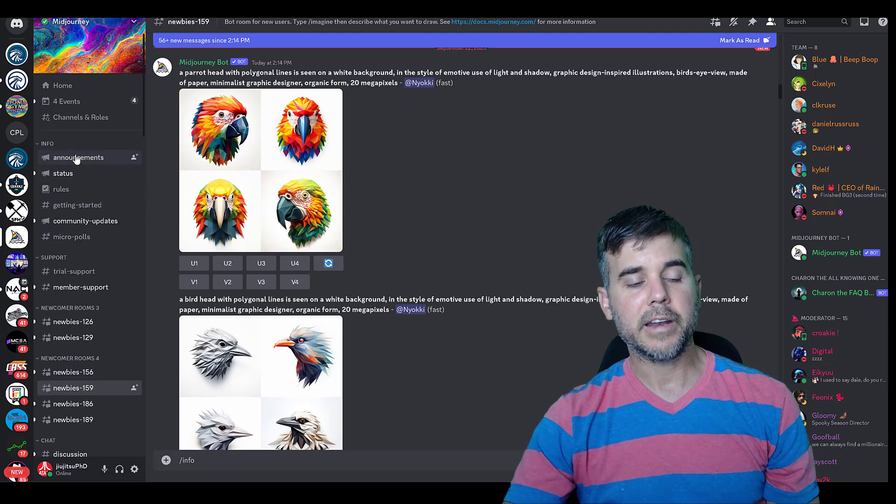
{"action": "scroll", "coordinate": [81, 224], "scroll_direction": "down", "scroll_amount": 1}
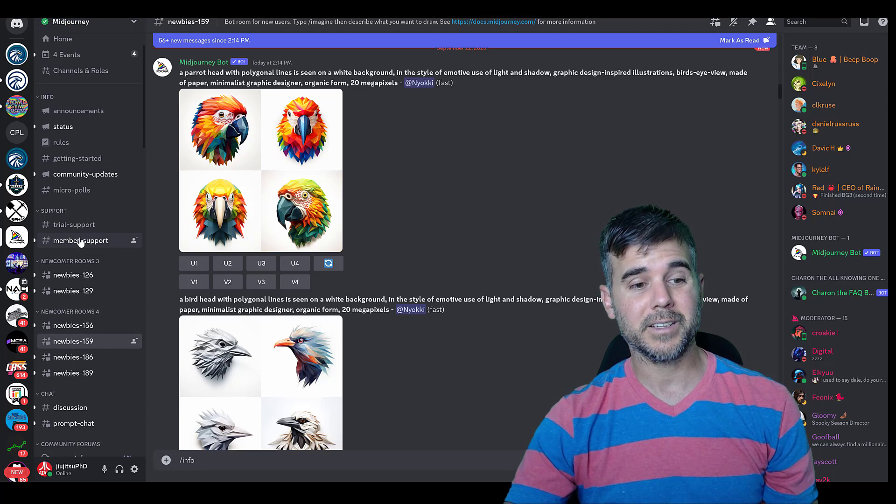
{"action": "scroll", "coordinate": [80, 240], "scroll_direction": "down", "scroll_amount": 3}
{"action": "mouse_move", "coordinate": [79, 286]}
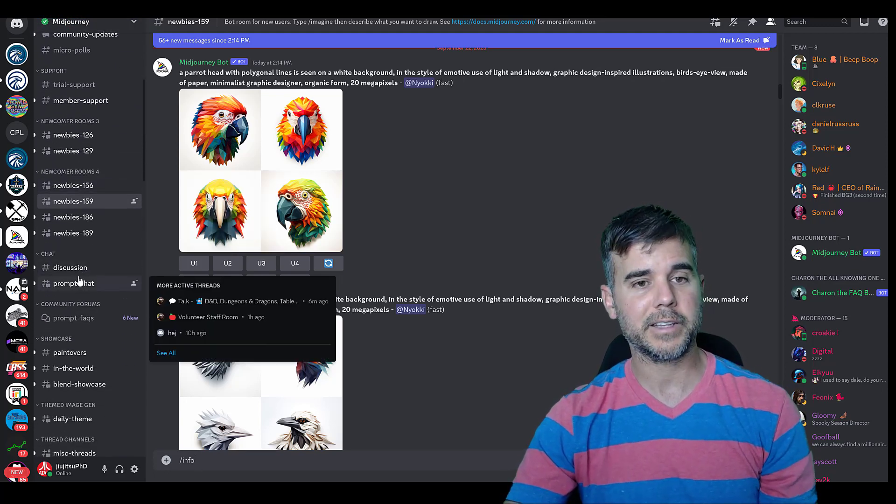
{"action": "scroll", "coordinate": [79, 280], "scroll_direction": "down", "scroll_amount": 5}
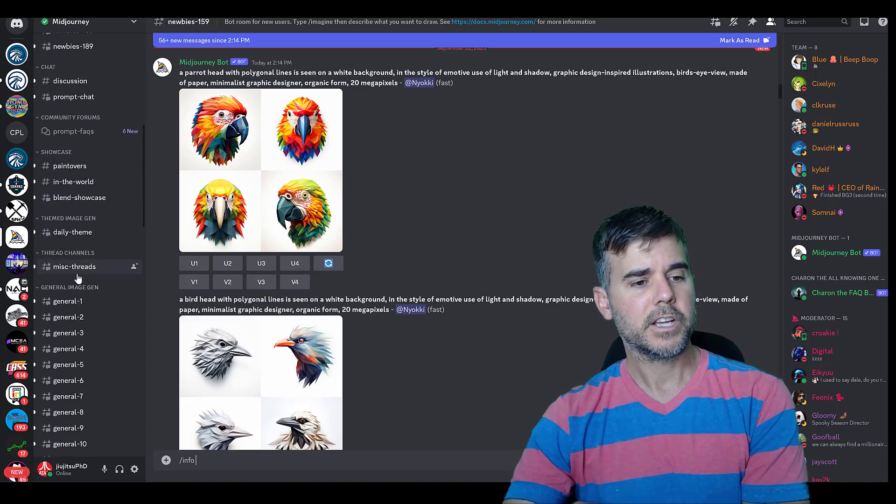
{"action": "scroll", "coordinate": [76, 273], "scroll_direction": "down", "scroll_amount": 8}
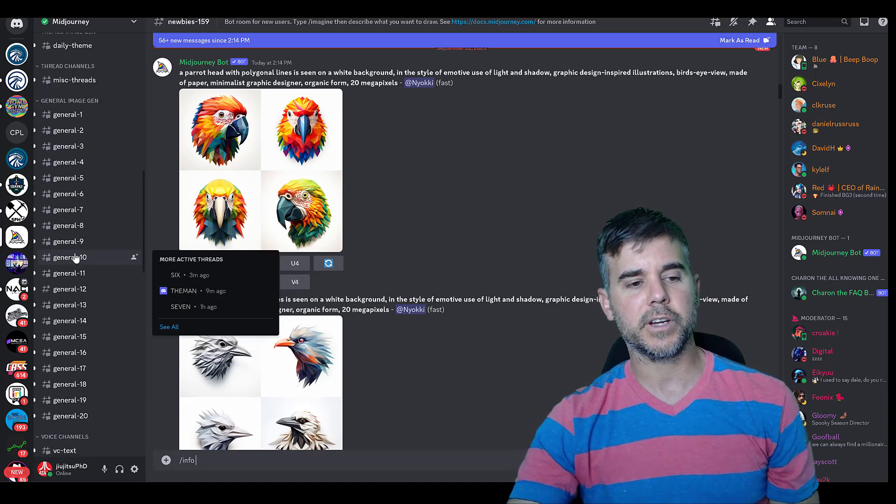
Step: Look over the voice channels listed beneath the general rooms, including the members, learning and prompt-craft rooms
{"action": "scroll", "coordinate": [76, 264], "scroll_direction": "down", "scroll_amount": 7}
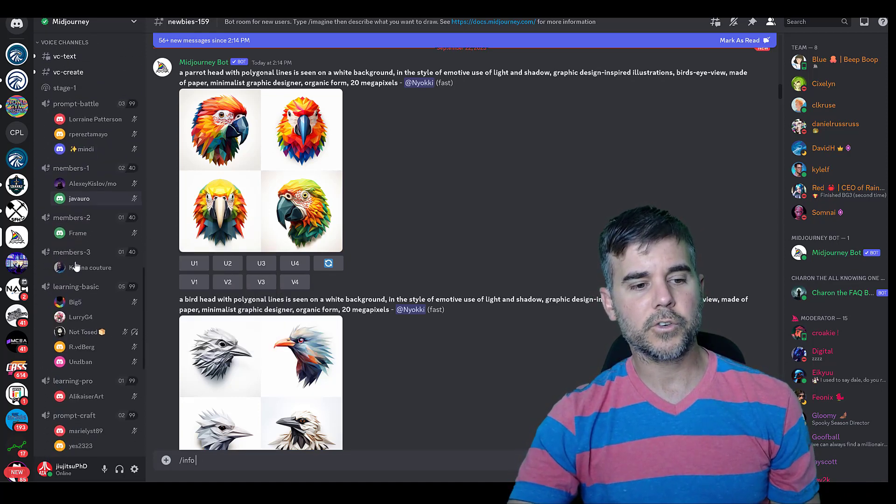
{"action": "scroll", "coordinate": [76, 266], "scroll_direction": "up", "scroll_amount": 7}
{"action": "scroll", "coordinate": [76, 265], "scroll_direction": "up", "scroll_amount": 5}
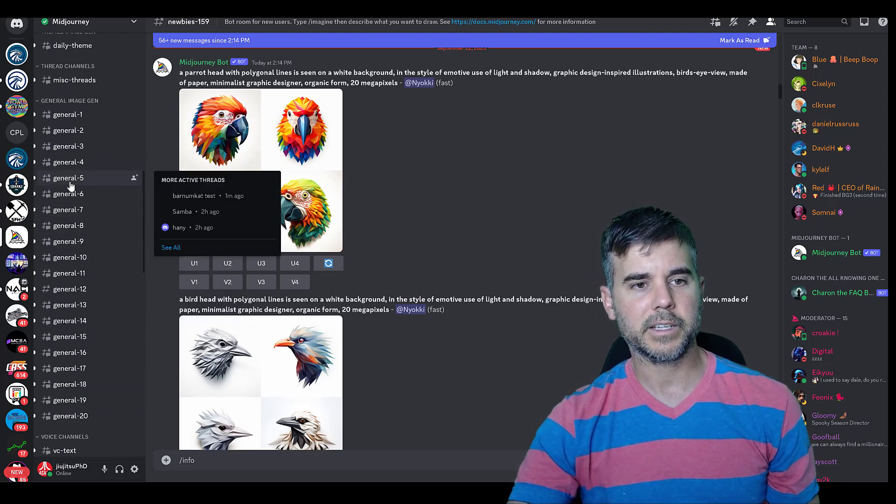
{"action": "scroll", "coordinate": [73, 210], "scroll_direction": "down", "scroll_amount": 5}
{"action": "scroll", "coordinate": [72, 215], "scroll_direction": "down", "scroll_amount": 8}
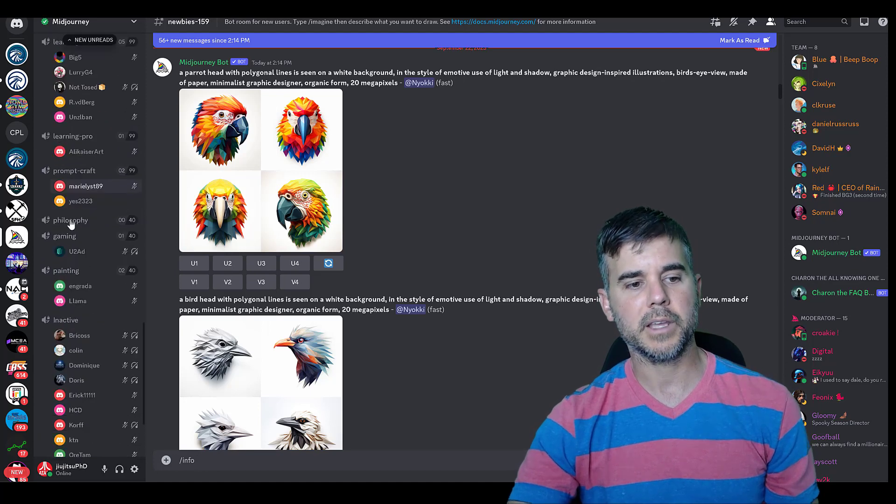
{"action": "scroll", "coordinate": [70, 236], "scroll_direction": "up", "scroll_amount": 10}
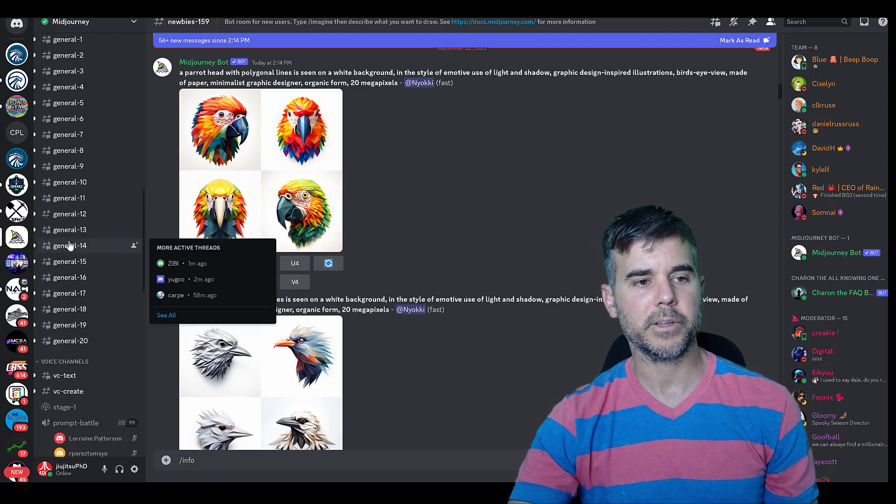
Step: Open the general-8 channel and browse the prompts and image grids that other members posted
{"action": "left_click", "coordinate": [78, 154]}
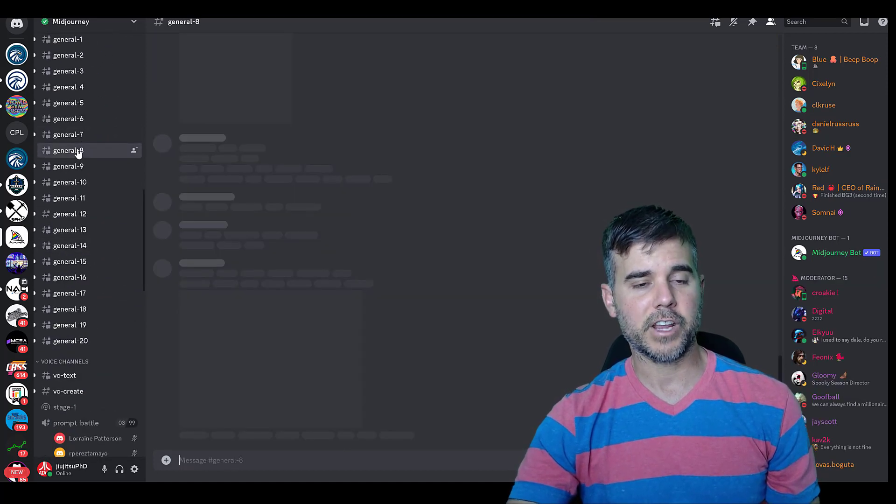
{"action": "scroll", "coordinate": [357, 353], "scroll_direction": "down", "scroll_amount": 2}
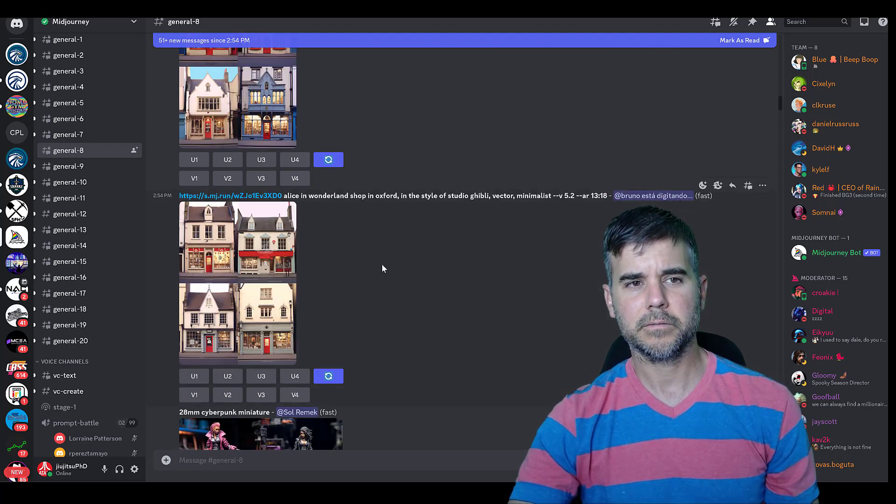
{"action": "scroll", "coordinate": [392, 274], "scroll_direction": "down", "scroll_amount": 3}
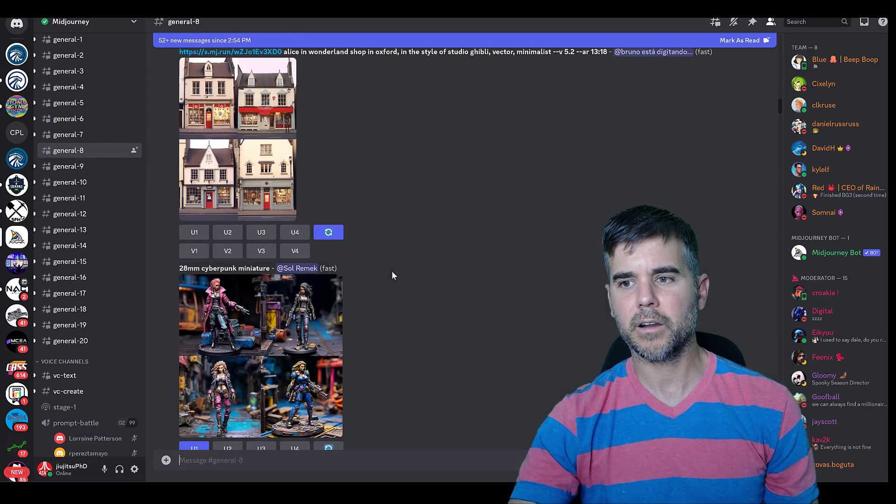
{"action": "scroll", "coordinate": [391, 271], "scroll_direction": "down", "scroll_amount": 2}
Step: Look through the general-8 member list, covering the moderators and guides
{"action": "scroll", "coordinate": [835, 254], "scroll_direction": "down", "scroll_amount": 5}
{"action": "scroll", "coordinate": [836, 255], "scroll_direction": "down", "scroll_amount": 4}
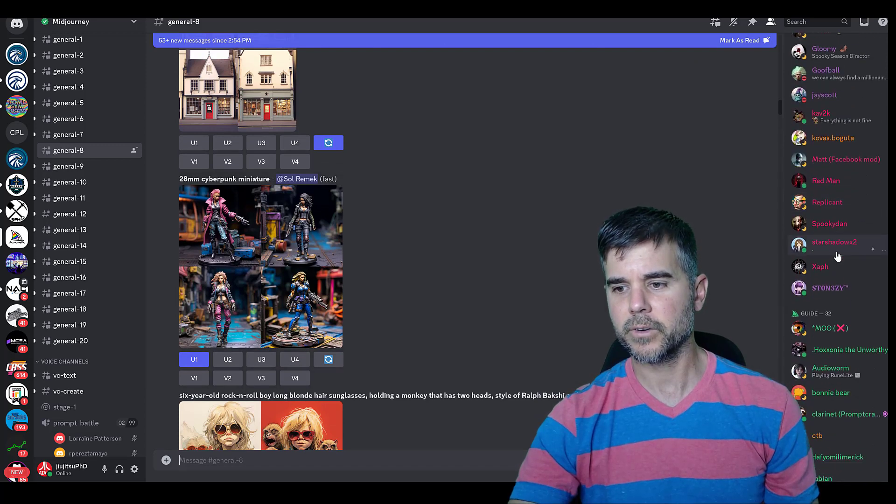
{"action": "scroll", "coordinate": [835, 241], "scroll_direction": "down", "scroll_amount": 3}
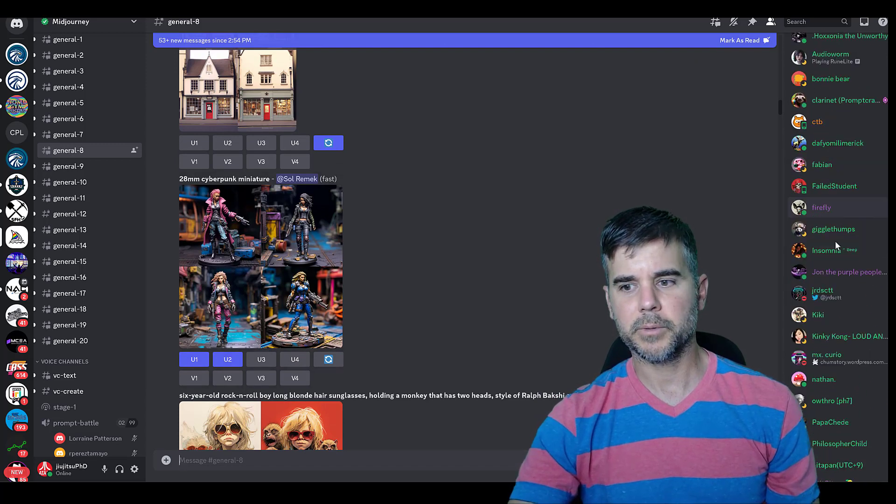
{"action": "scroll", "coordinate": [831, 248], "scroll_direction": "up", "scroll_amount": 8}
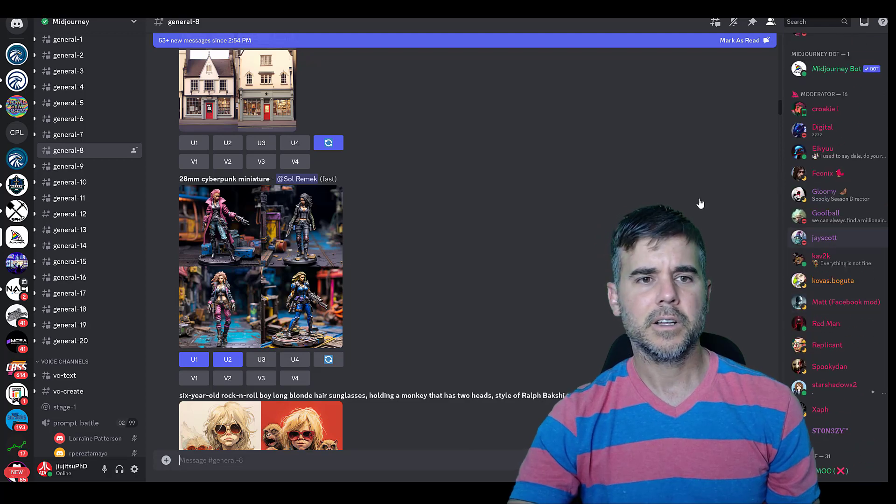
Step: Examine more of the general-8 image grids and their prompts, ending back at the Alice in Wonderland shop images
{"action": "scroll", "coordinate": [382, 196], "scroll_direction": "down", "scroll_amount": 4}
{"action": "scroll", "coordinate": [382, 199], "scroll_direction": "down", "scroll_amount": 7}
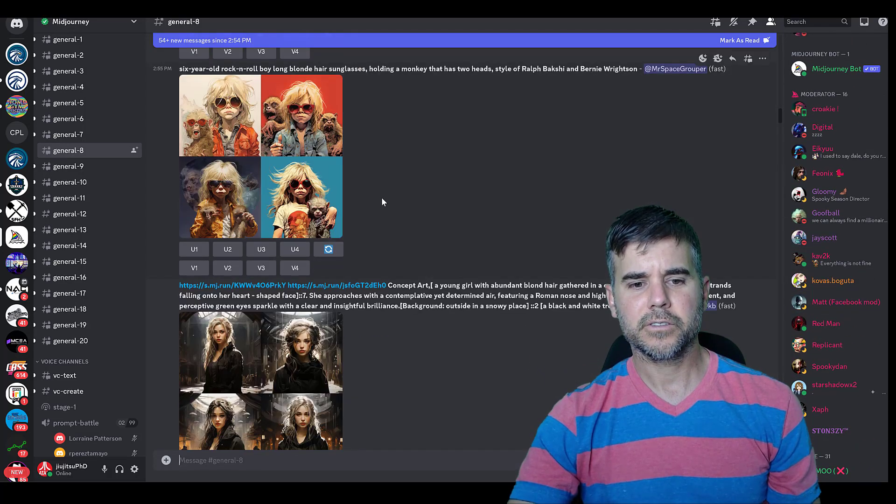
{"action": "scroll", "coordinate": [382, 201], "scroll_direction": "up", "scroll_amount": 7}
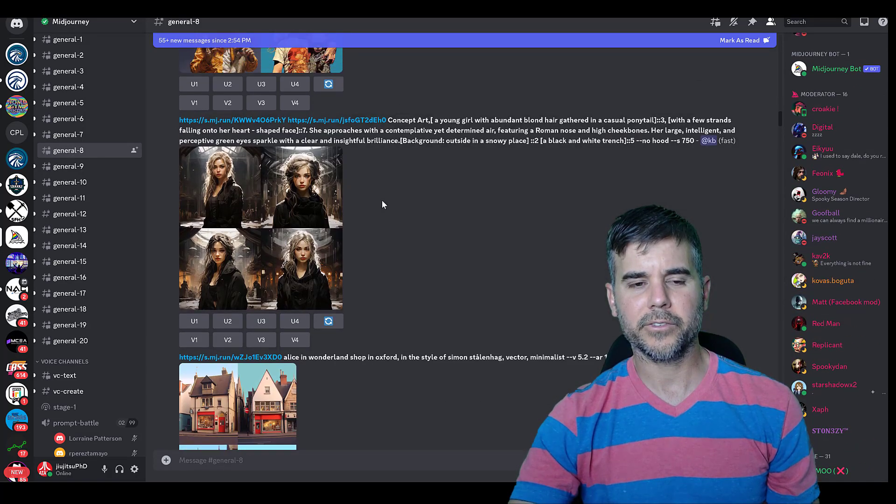
{"action": "scroll", "coordinate": [390, 217], "scroll_direction": "up", "scroll_amount": 6}
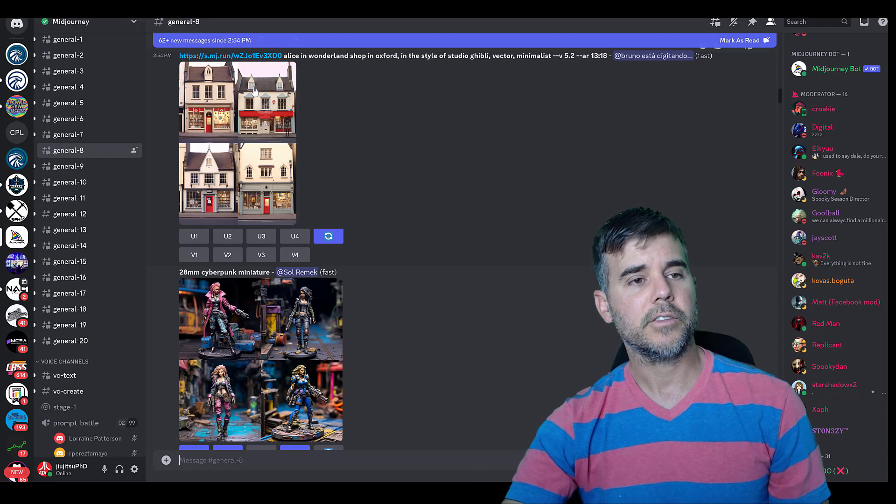
Step: Open the direct message conversation with Midjourney Bot and go back to the very beginning of its history
{"action": "left_click", "coordinate": [19, 24]}
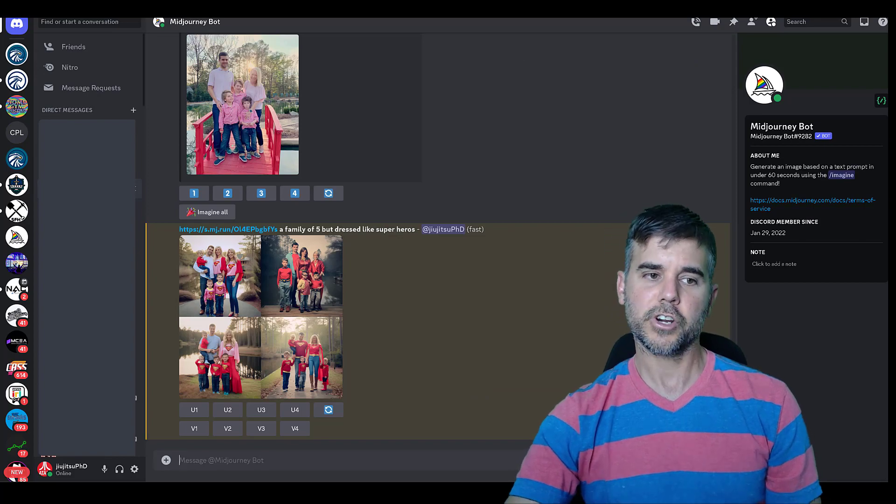
{"action": "scroll", "coordinate": [560, 374], "scroll_direction": "up", "scroll_amount": 20}
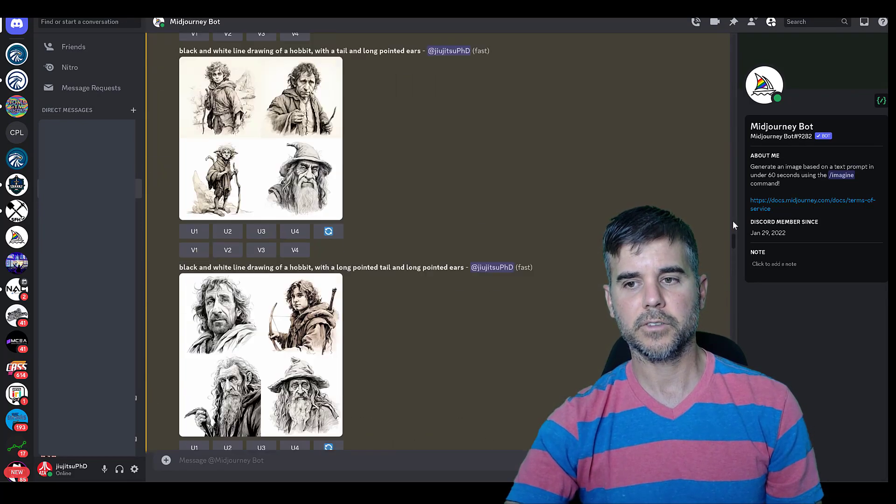
{"action": "left_click_drag", "start_coordinate": [732, 226], "coordinate": [734, 46]}
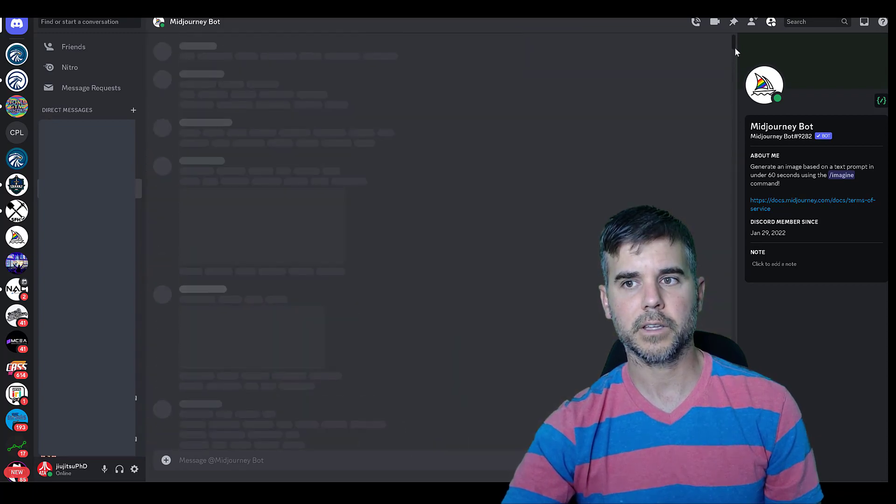
{"action": "left_click_drag", "start_coordinate": [731, 192], "coordinate": [731, 37]}
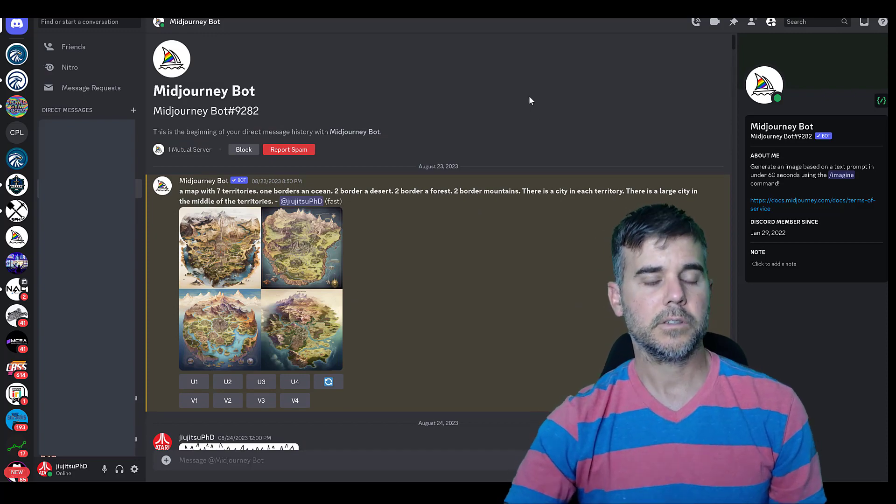
Step: Review the earlier map prompts and their generated images and variations in the Midjourney Bot direct messages
{"action": "scroll", "coordinate": [528, 98], "scroll_direction": "down", "scroll_amount": 5}
{"action": "scroll", "coordinate": [519, 157], "scroll_direction": "down", "scroll_amount": 5}
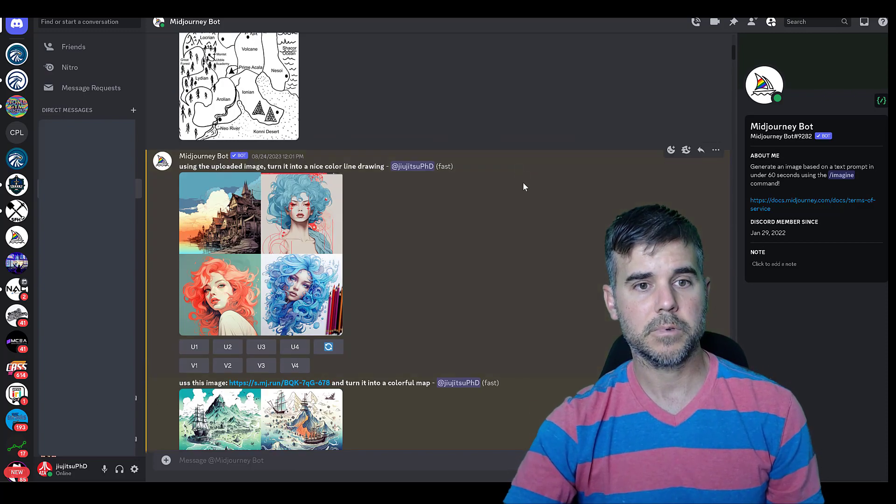
{"action": "scroll", "coordinate": [523, 182], "scroll_direction": "up", "scroll_amount": 10}
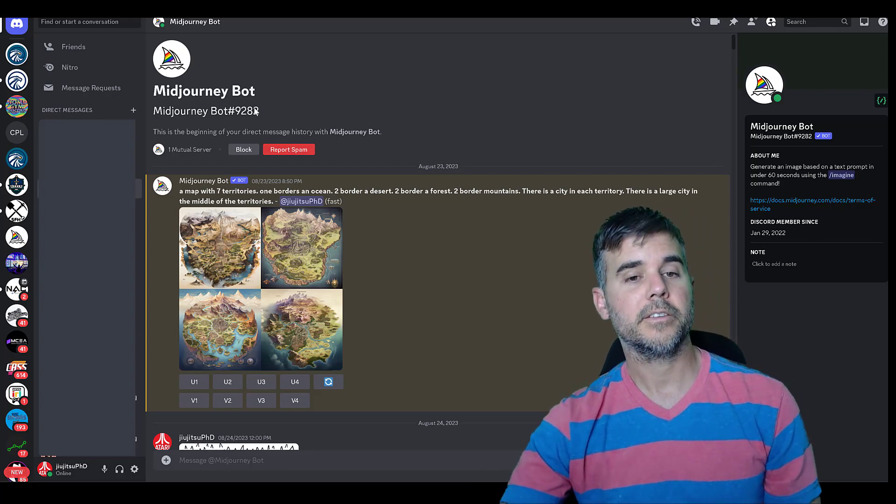
{"action": "scroll", "coordinate": [480, 243], "scroll_direction": "down", "scroll_amount": 20}
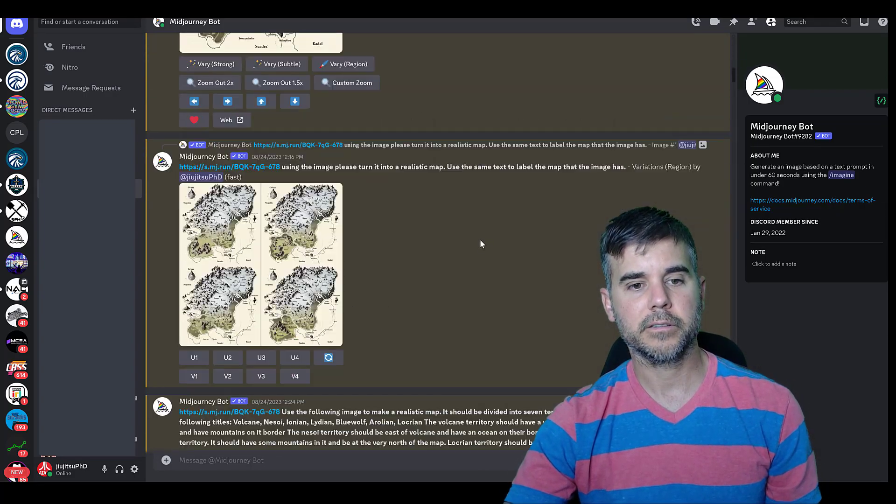
{"action": "scroll", "coordinate": [481, 242], "scroll_direction": "down", "scroll_amount": 20}
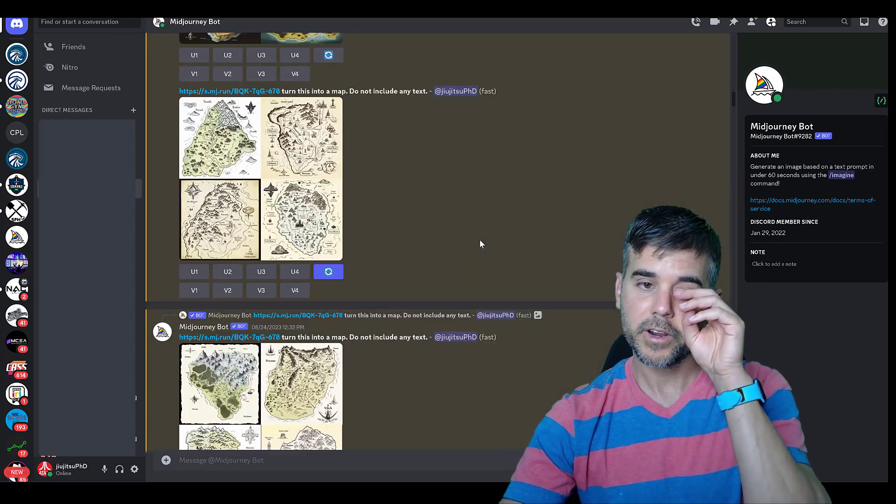
{"action": "scroll", "coordinate": [479, 239], "scroll_direction": "down", "scroll_amount": 10}
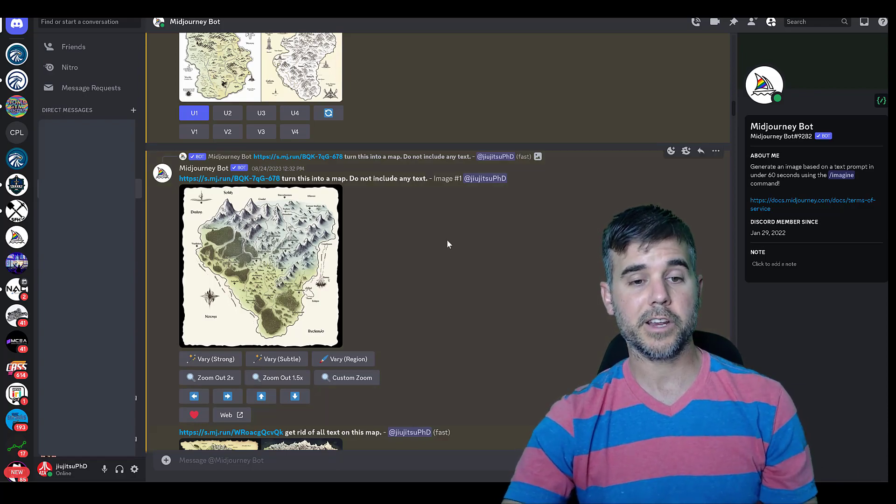
{"action": "scroll", "coordinate": [446, 241], "scroll_direction": "down", "scroll_amount": 20}
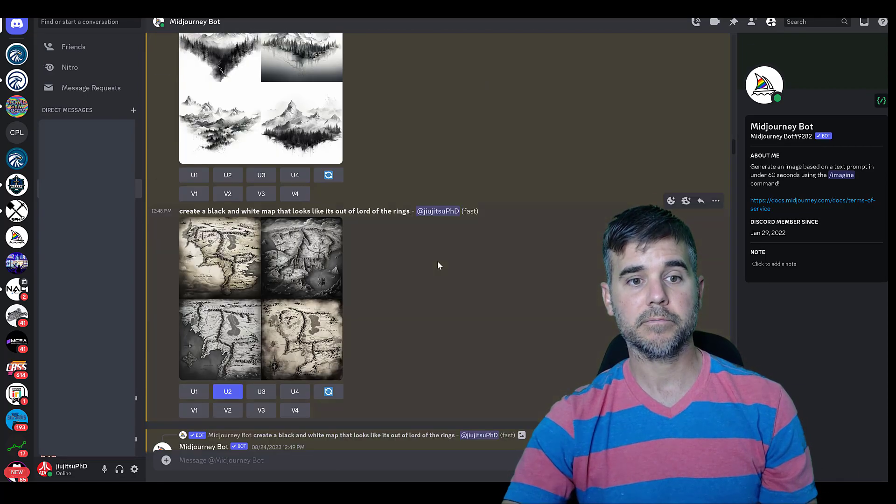
{"action": "scroll", "coordinate": [437, 266], "scroll_direction": "down", "scroll_amount": 20}
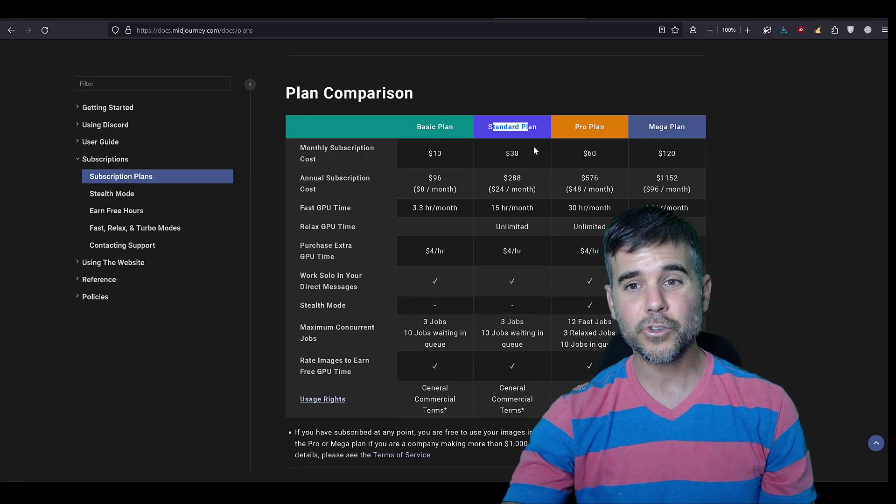
Step: In the browser's Plan Comparison table, compare the Standard Plan with the Pro Plan by highlighting their headings
{"action": "left_click", "coordinate": [580, 128]}
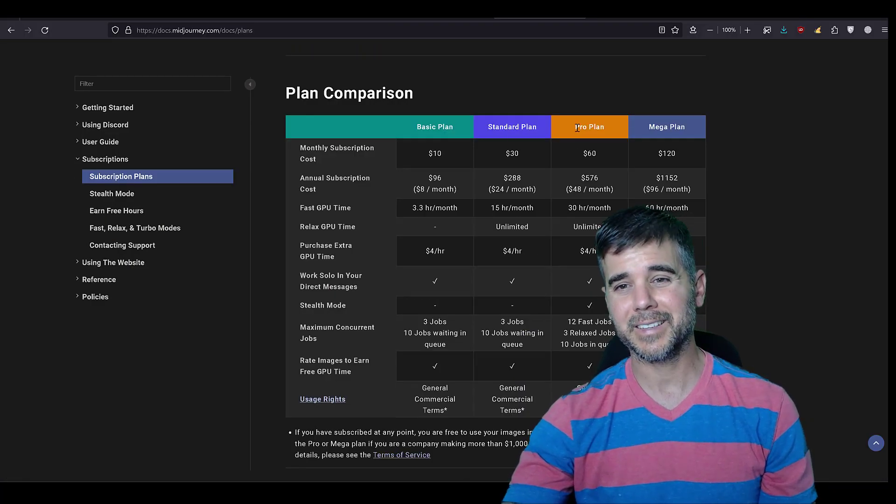
{"action": "left_click_drag", "start_coordinate": [576, 128], "coordinate": [600, 127]}
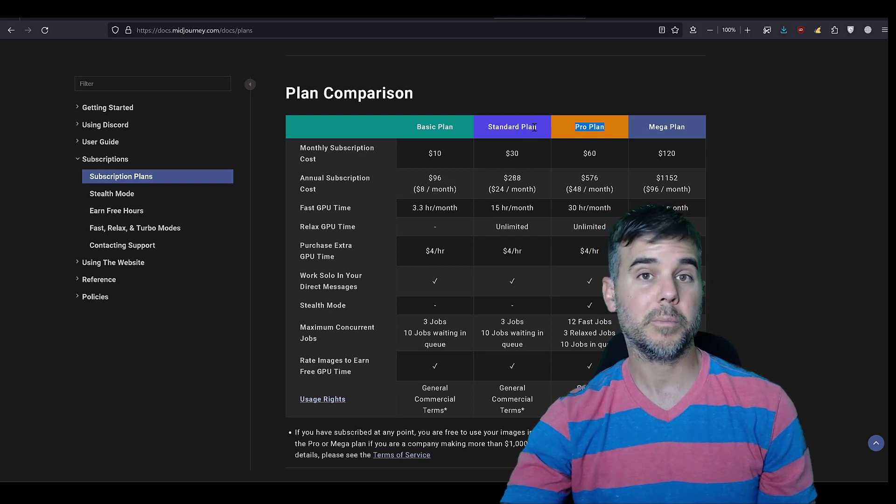
{"action": "left_click_drag", "start_coordinate": [535, 129], "coordinate": [494, 128]}
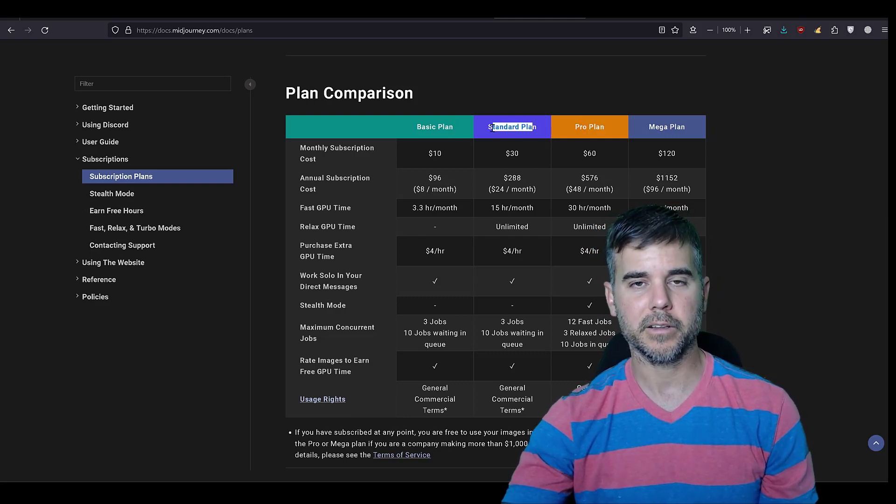
{"action": "left_click", "coordinate": [596, 127]}
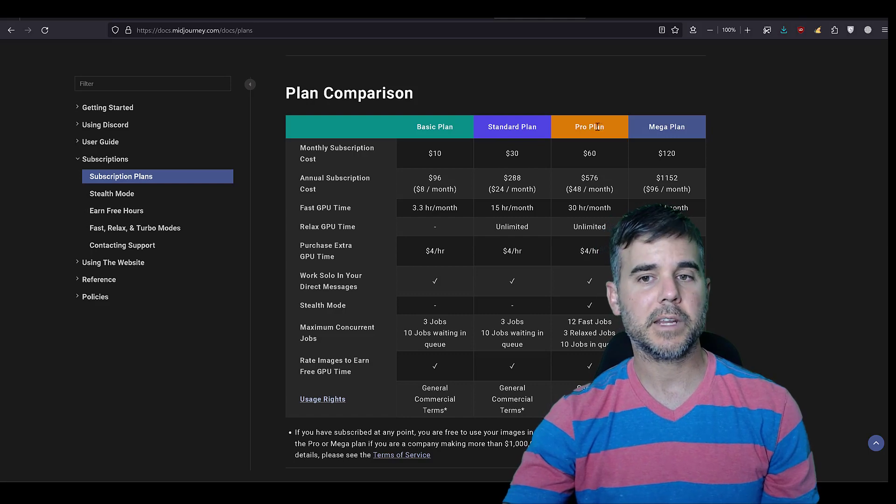
{"action": "left_click_drag", "start_coordinate": [597, 127], "coordinate": [580, 127]}
{"action": "left_click", "coordinate": [580, 126]}
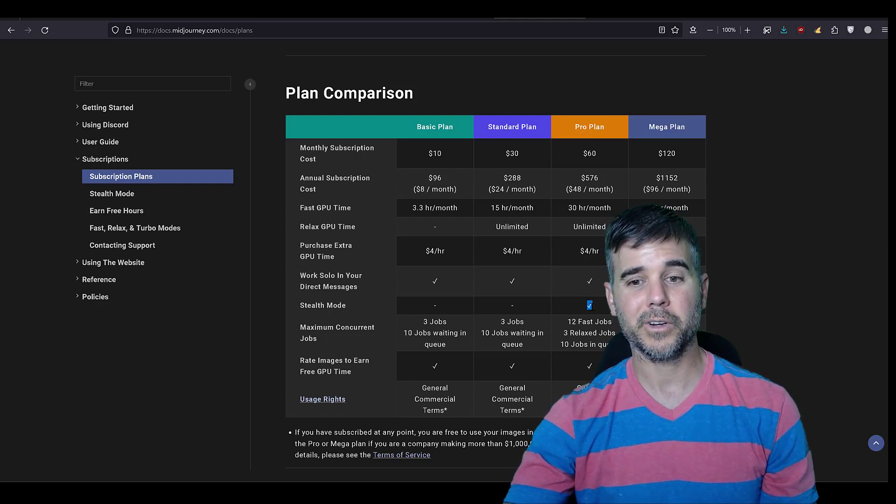
Step: Clear the table highlight, switch to Discord and go to the newest message in the Midjourney Bot conversation
{"action": "left_click", "coordinate": [592, 306]}
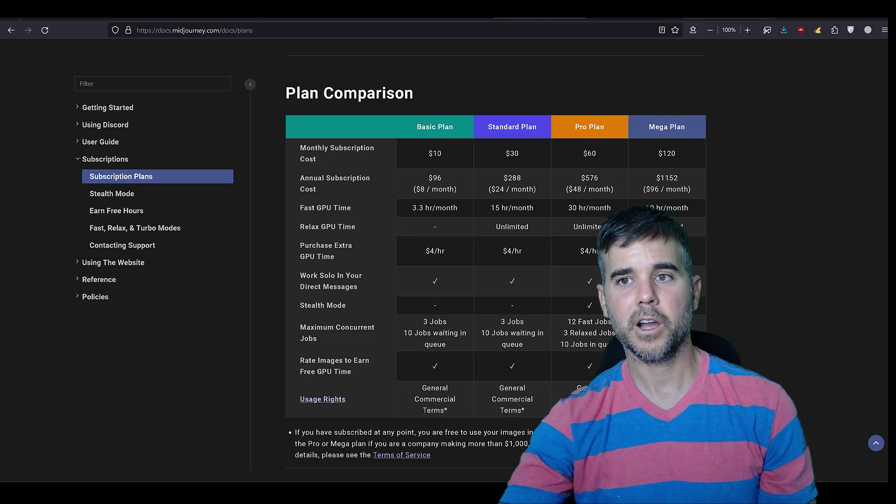
{"action": "key", "text": "alt+Tab"}
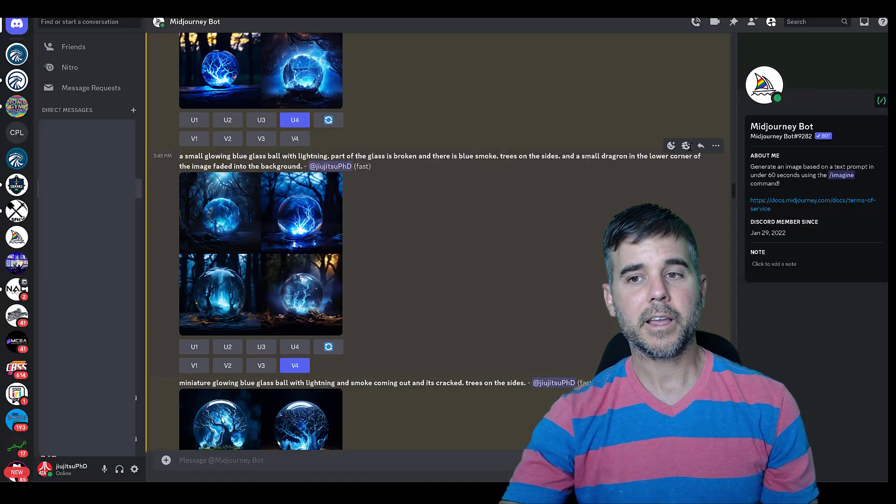
{"action": "scroll", "coordinate": [733, 208], "scroll_direction": "down", "scroll_amount": 15}
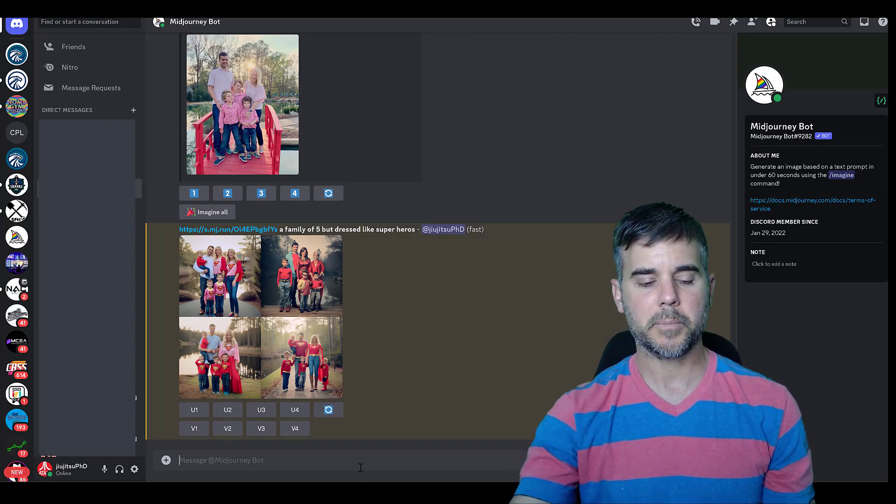
Step: Generate images with the /imagine prompt "create an image of office workers dancing. Make it look like a painting."
{"action": "type", "text": "/"}
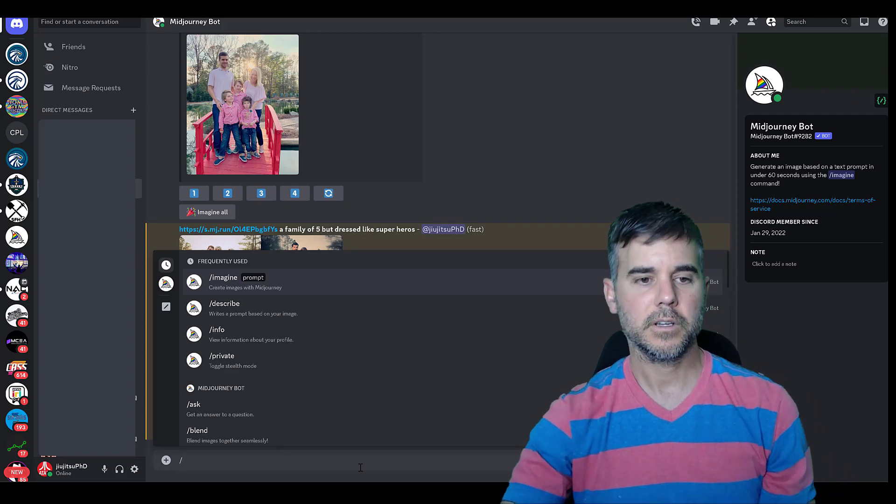
{"action": "left_click", "coordinate": [228, 285]}
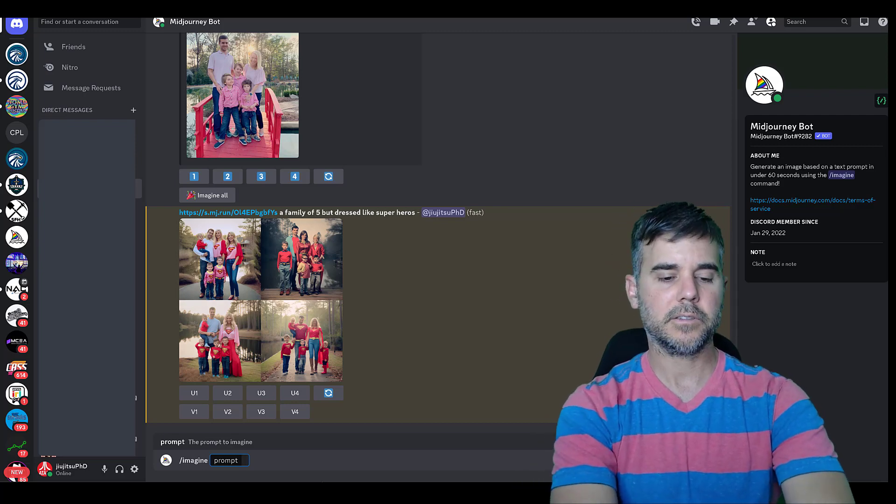
{"action": "type", "text": "c"}
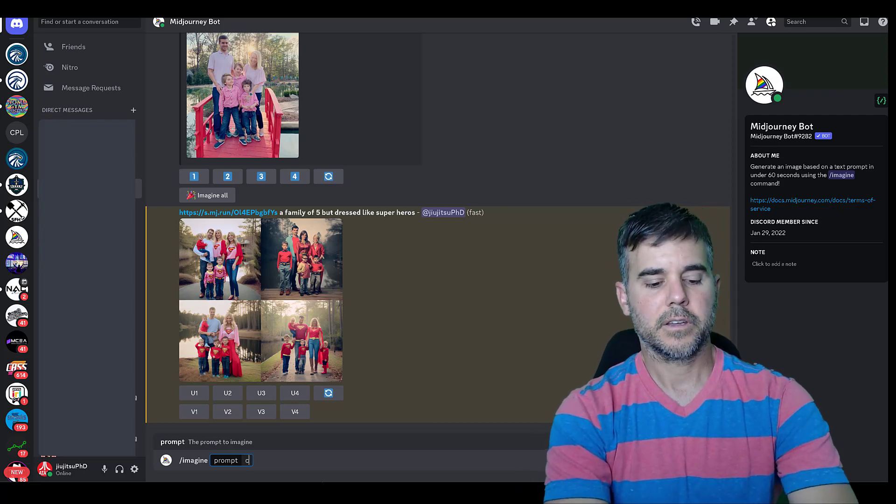
{"action": "type", "text": "reate an image of office workers dancing. Make"}
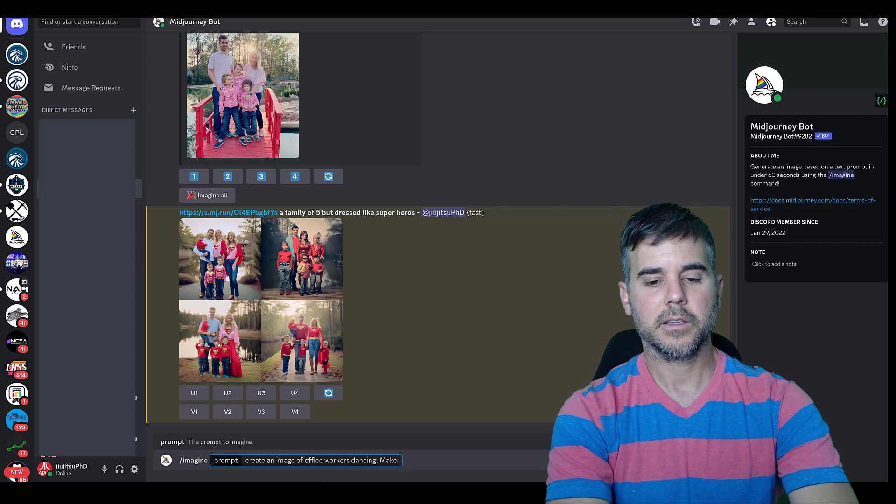
{"action": "type", "text": "it look l"}
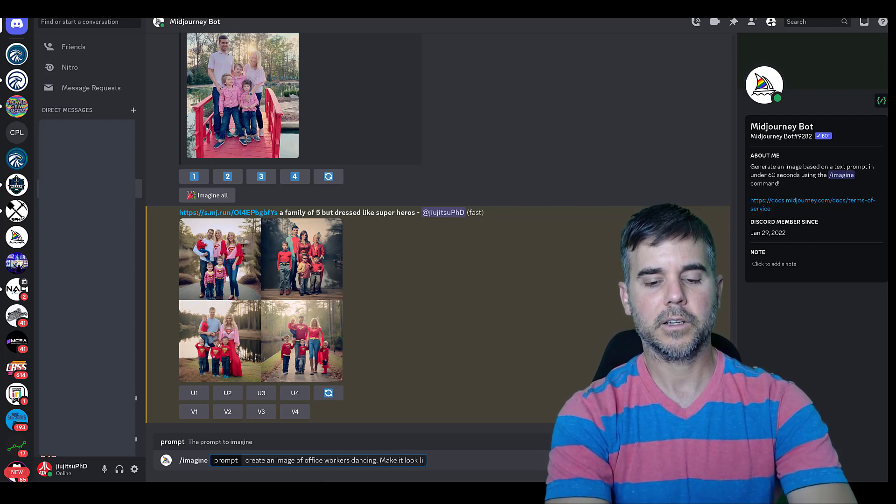
{"action": "type", "text": "ike a painting."}
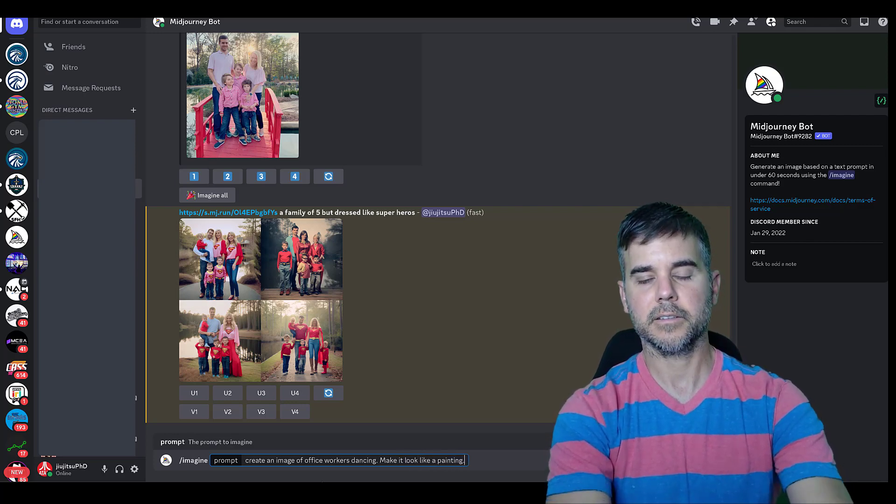
{"action": "key", "text": "Return"}
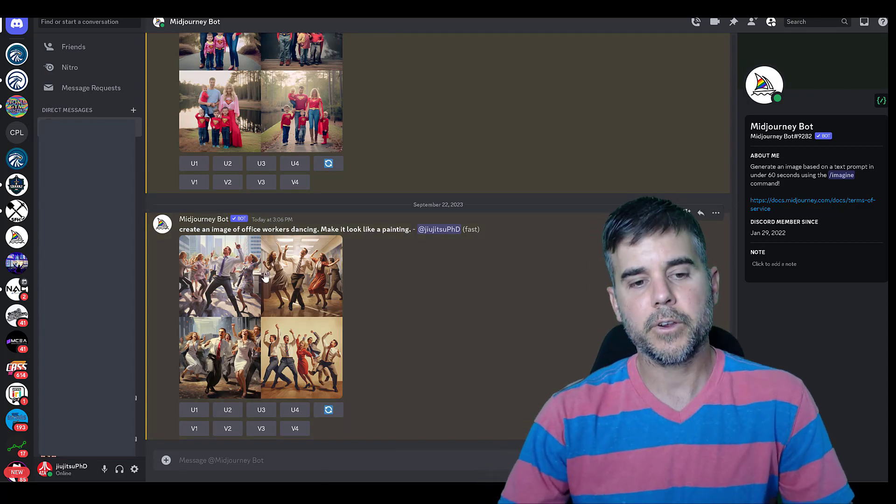
Step: View the office workers image grid enlarged, close it, and create variations of the fourth image
{"action": "left_click", "coordinate": [264, 318]}
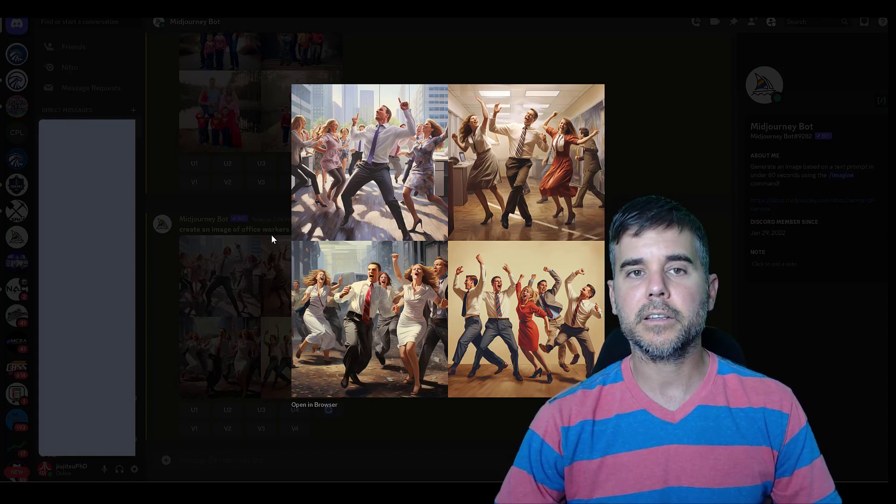
{"action": "left_click", "coordinate": [254, 192]}
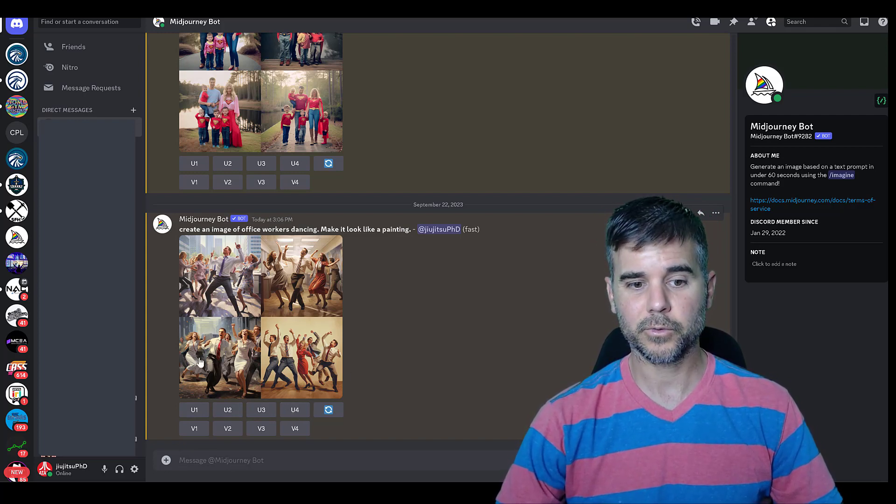
{"action": "left_click", "coordinate": [299, 431]}
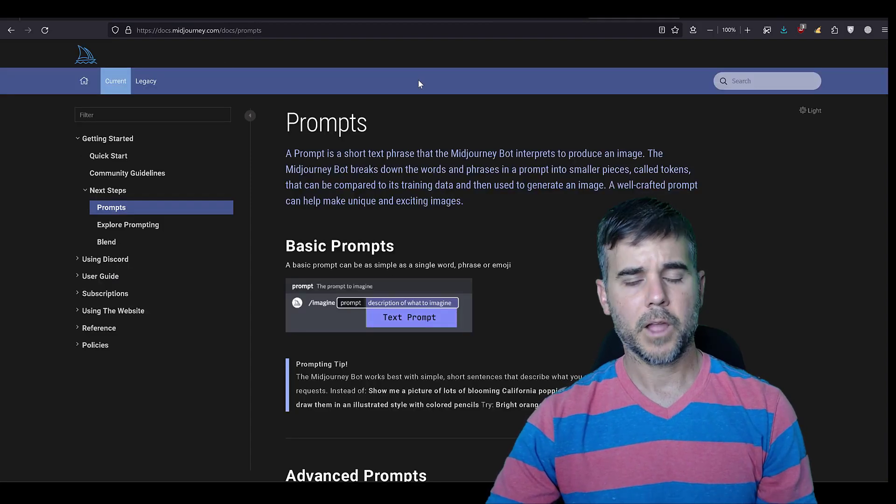
Step: In the browser's Midjourney documentation, read the Prompts page sections on basic prompts, advanced prompts and prompting notes
{"action": "scroll", "coordinate": [348, 156], "scroll_direction": "down", "scroll_amount": 5}
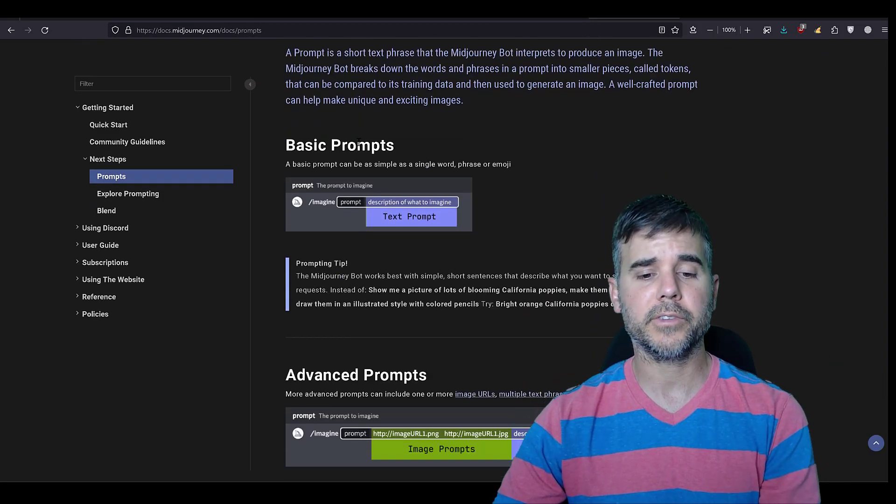
{"action": "scroll", "coordinate": [348, 156], "scroll_direction": "up", "scroll_amount": 5}
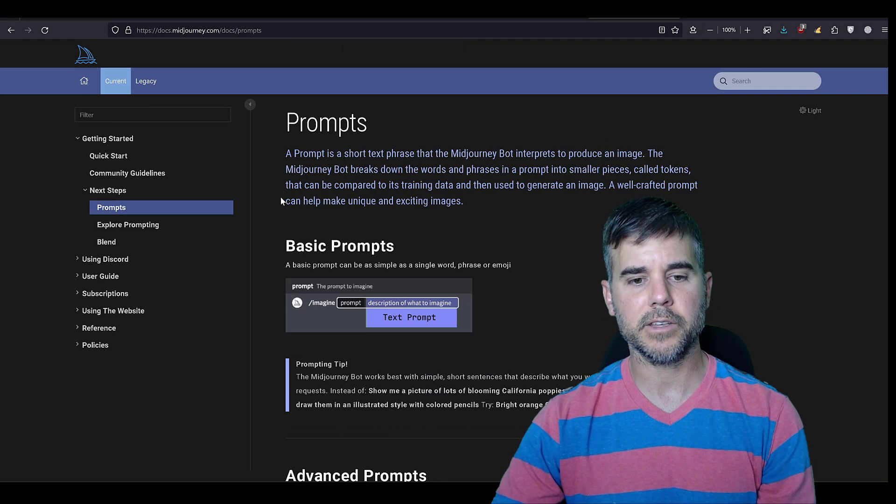
{"action": "scroll", "coordinate": [281, 198], "scroll_direction": "down", "scroll_amount": 2}
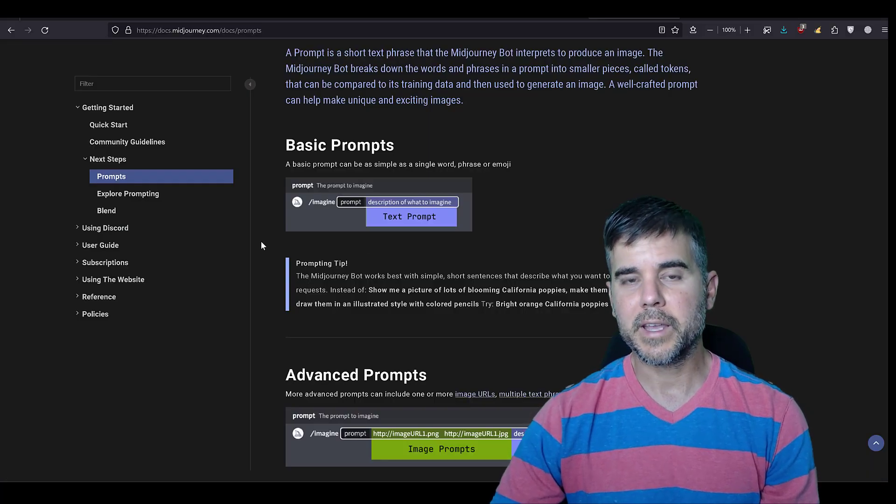
{"action": "scroll", "coordinate": [269, 246], "scroll_direction": "down", "scroll_amount": 4}
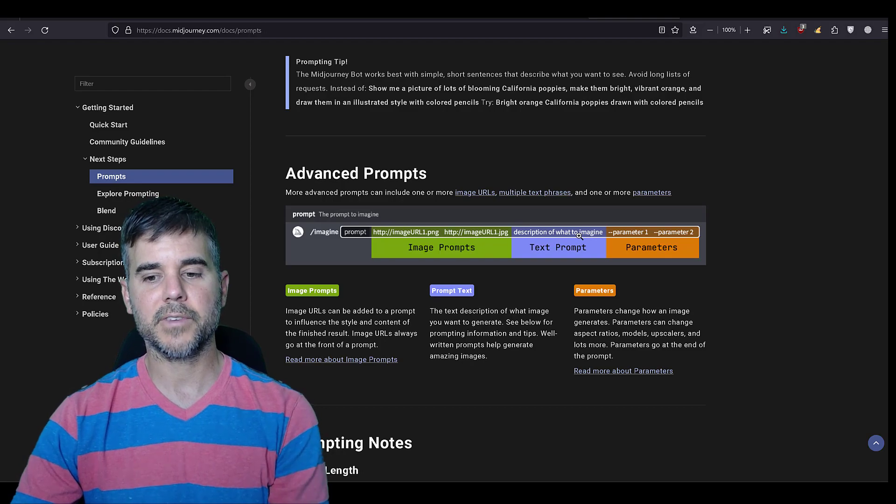
{"action": "scroll", "coordinate": [579, 235], "scroll_direction": "down", "scroll_amount": 8}
{"action": "scroll", "coordinate": [588, 236], "scroll_direction": "up", "scroll_amount": 5}
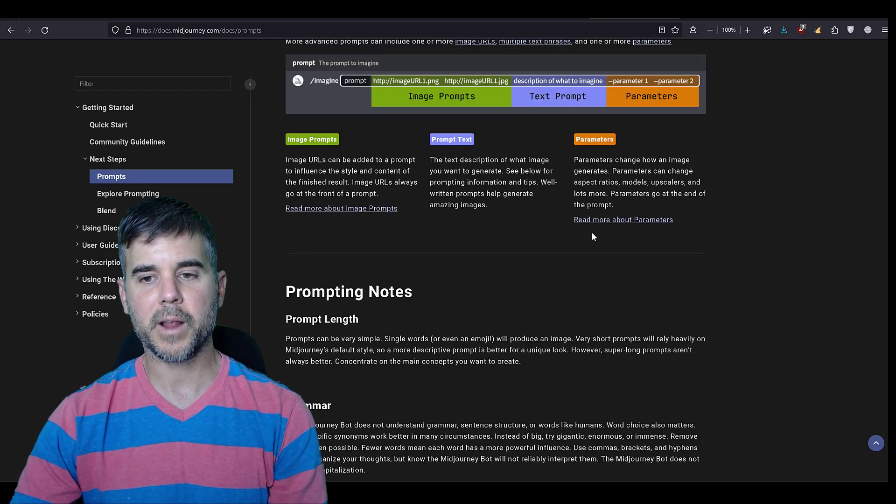
Step: Open the further reading on parameters, review the Parameter List down to the default values, and return to the Prompts page
{"action": "left_click", "coordinate": [643, 219]}
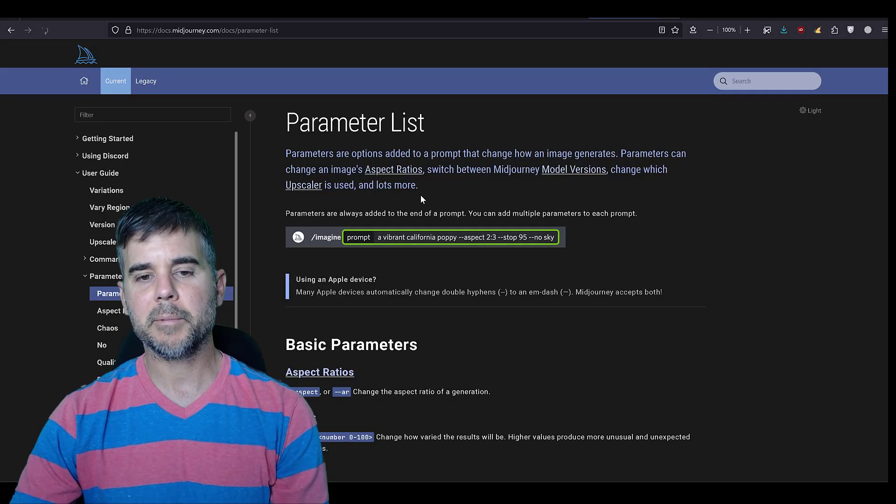
{"action": "scroll", "coordinate": [281, 240], "scroll_direction": "down", "scroll_amount": 6}
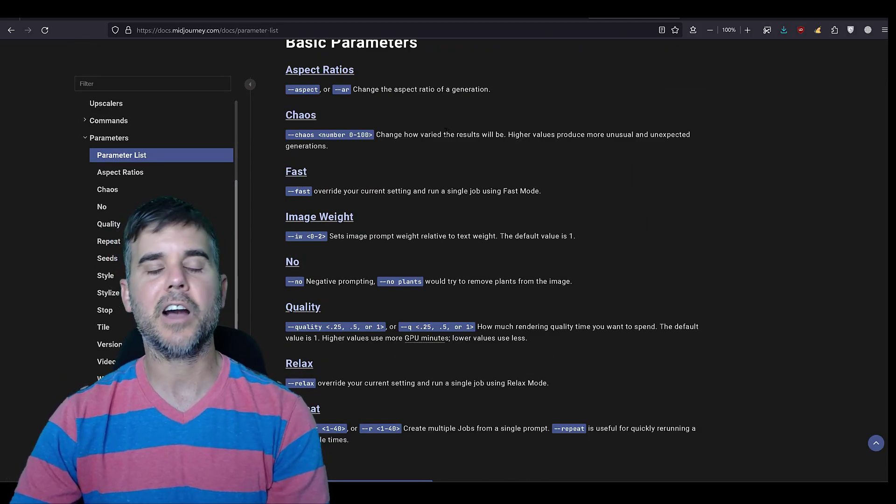
{"action": "scroll", "coordinate": [339, 207], "scroll_direction": "down", "scroll_amount": 2}
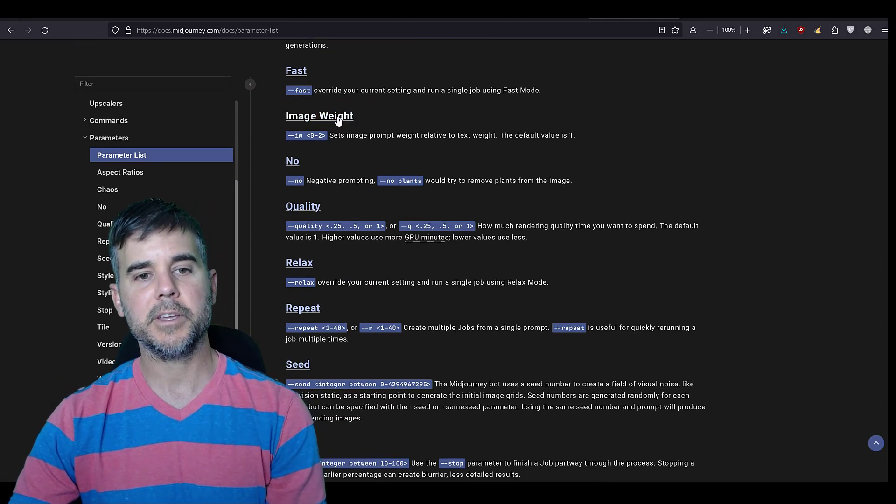
{"action": "scroll", "coordinate": [339, 208], "scroll_direction": "down", "scroll_amount": 1}
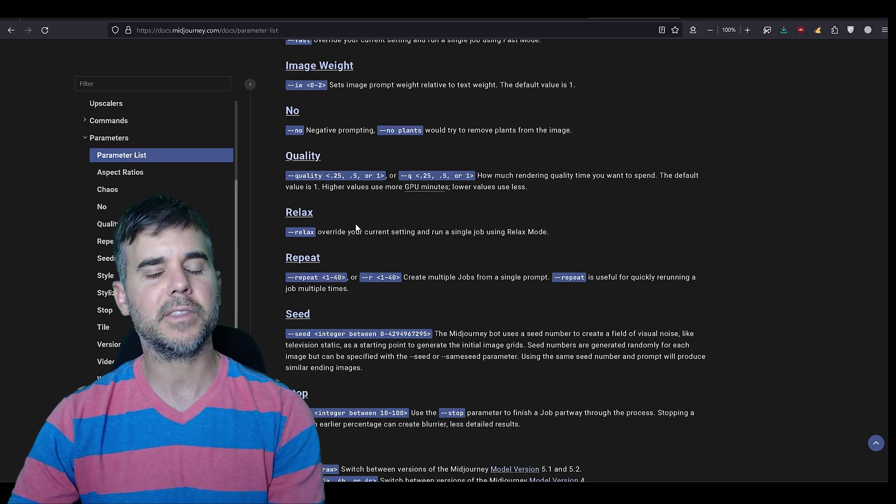
{"action": "scroll", "coordinate": [357, 230], "scroll_direction": "down", "scroll_amount": 3}
{"action": "scroll", "coordinate": [358, 227], "scroll_direction": "down", "scroll_amount": 5}
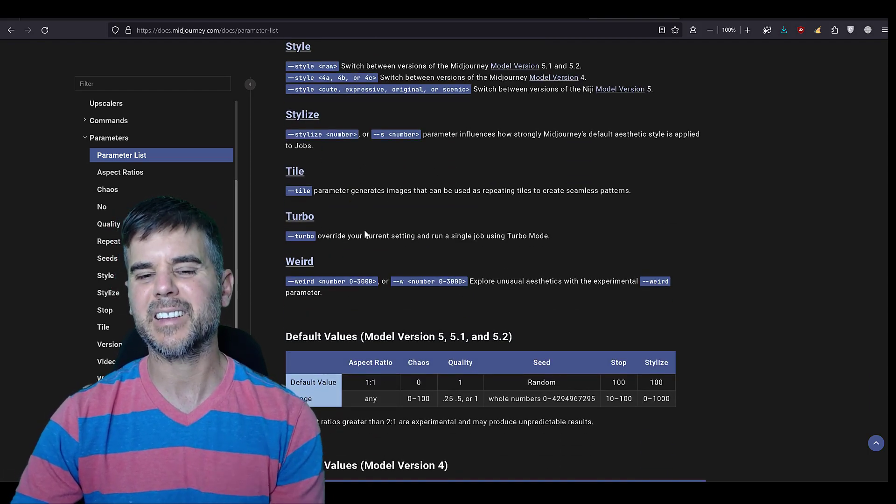
{"action": "scroll", "coordinate": [392, 236], "scroll_direction": "down", "scroll_amount": 1}
{"action": "key", "text": "Home"}
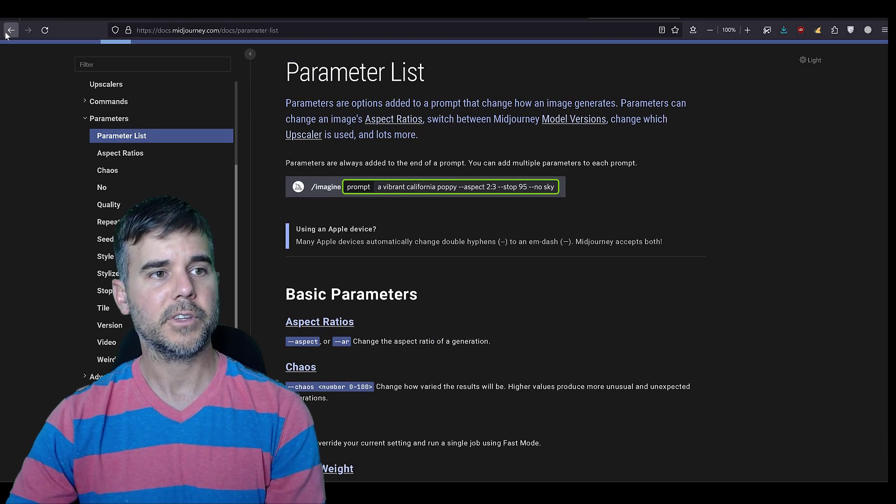
{"action": "left_click", "coordinate": [11, 30]}
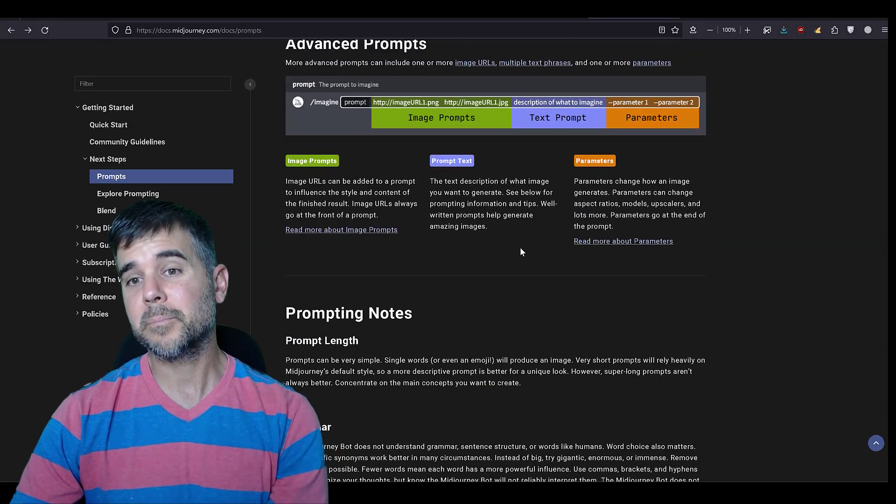
{"action": "scroll", "coordinate": [522, 251], "scroll_direction": "up", "scroll_amount": 1}
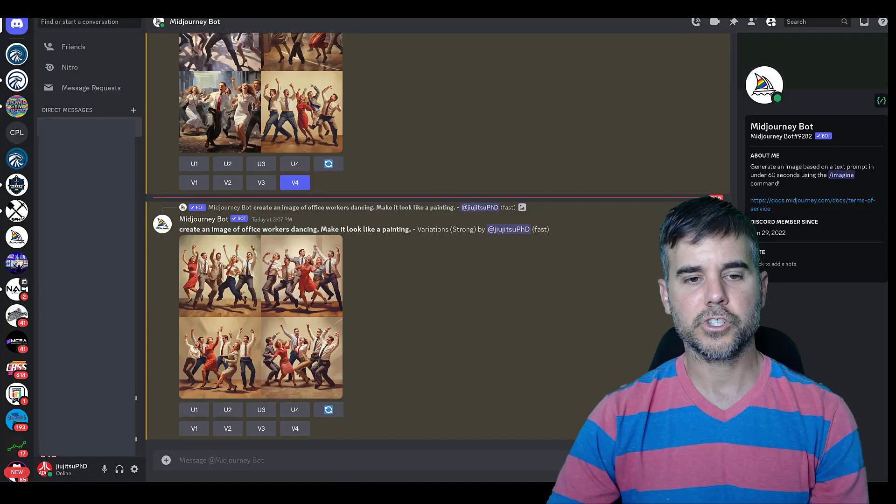
Step: In Discord, upscale the fourth image of the office workers variation grid and copy the upscaled image's link
{"action": "left_click", "coordinate": [295, 411]}
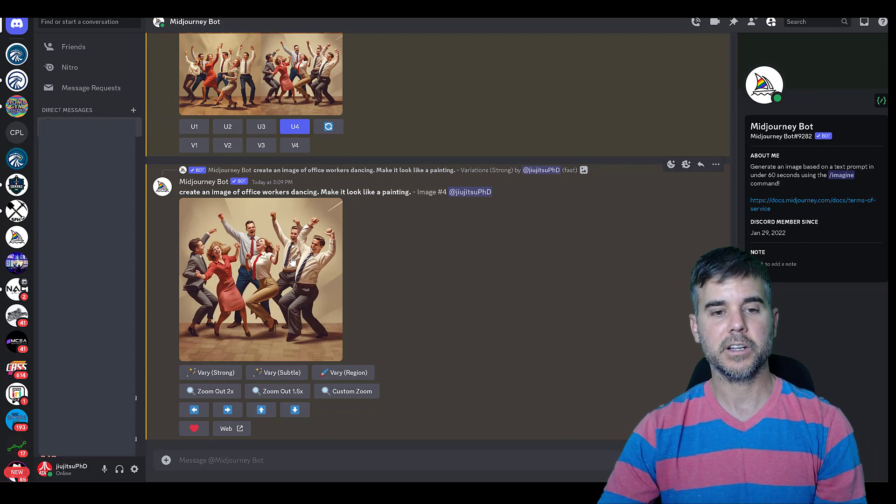
{"action": "type", "text": "/imagi"}
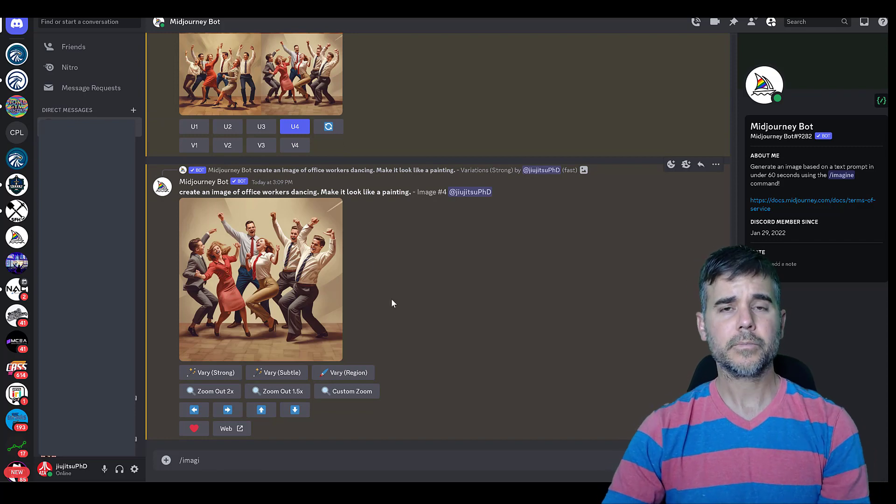
{"action": "left_click", "coordinate": [280, 258]}
{"action": "right_click", "coordinate": [437, 229]}
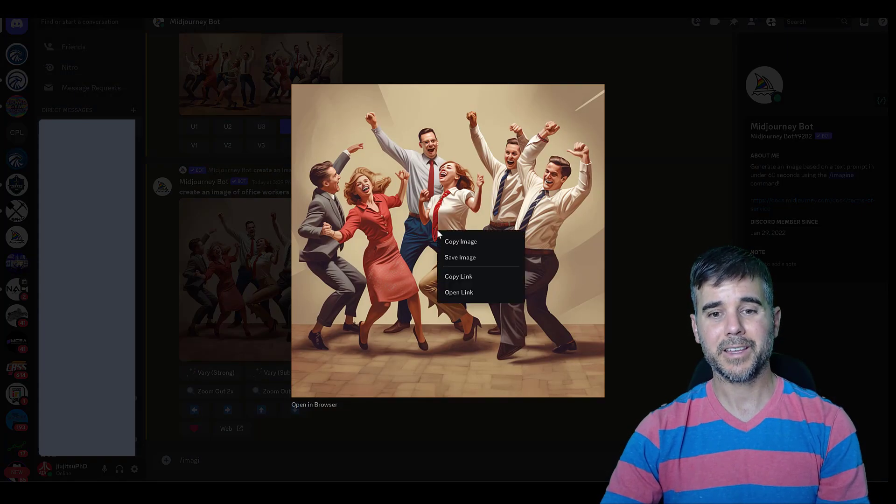
{"action": "left_click", "coordinate": [460, 277]}
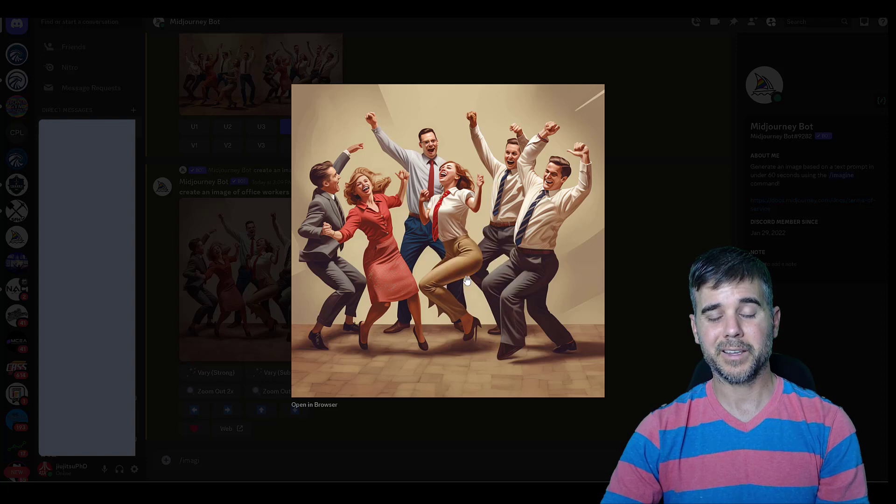
Step: Generate images with an /imagine prompt made of the copied image link followed by "change the people to aliens"
{"action": "left_click", "coordinate": [365, 443]}
{"action": "left_click_drag", "start_coordinate": [221, 461], "coordinate": [154, 462]}
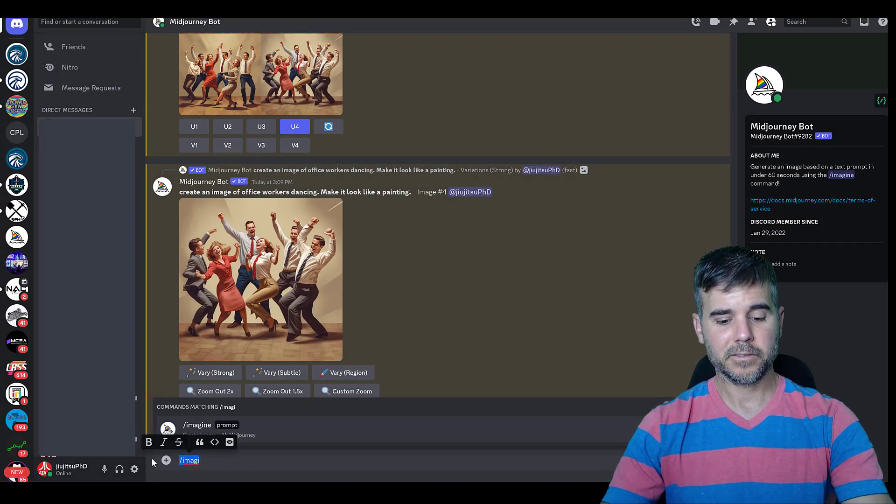
{"action": "type", "text": "/"}
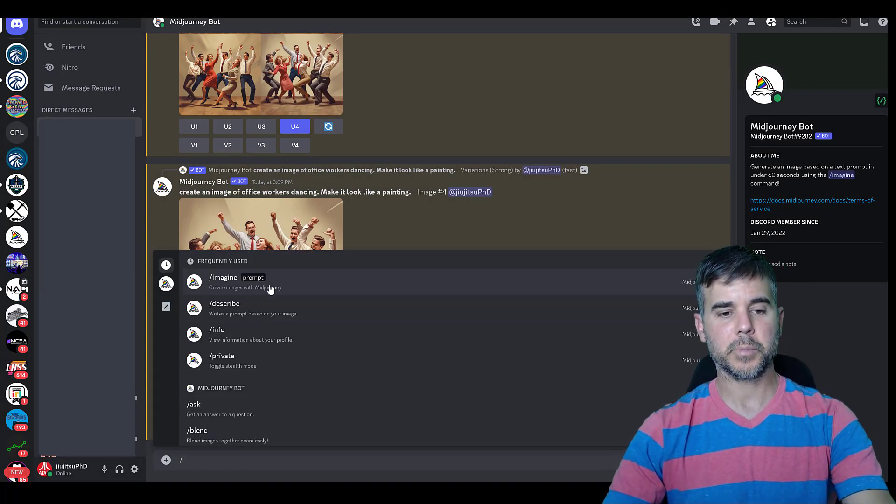
{"action": "left_click", "coordinate": [270, 282]}
{"action": "key", "text": "ctrl+v"}
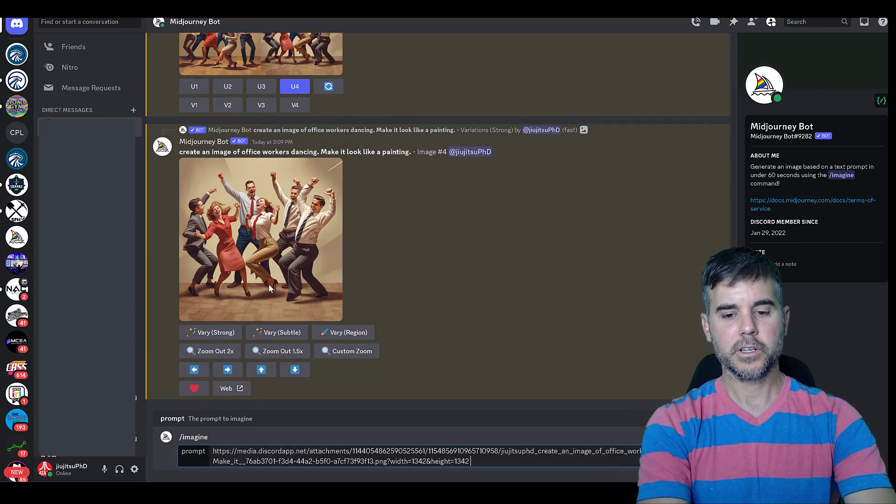
{"action": "type", "text": "change the people to aliens"}
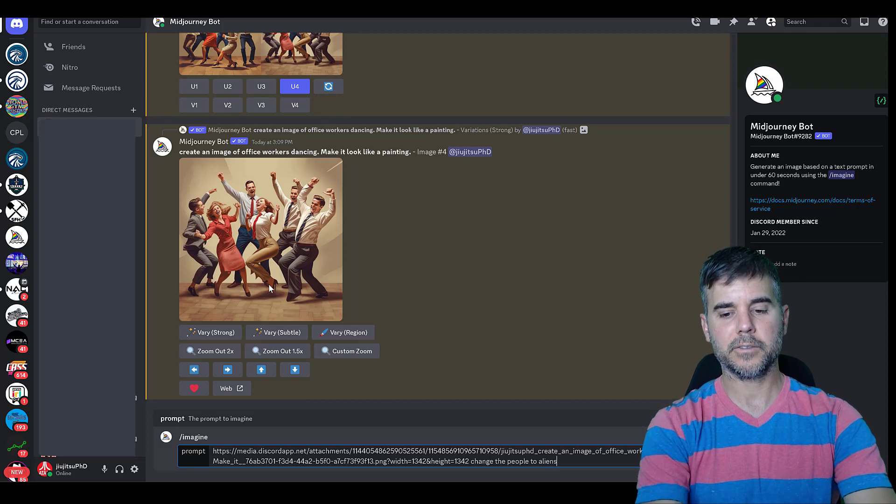
{"action": "key", "text": "Return"}
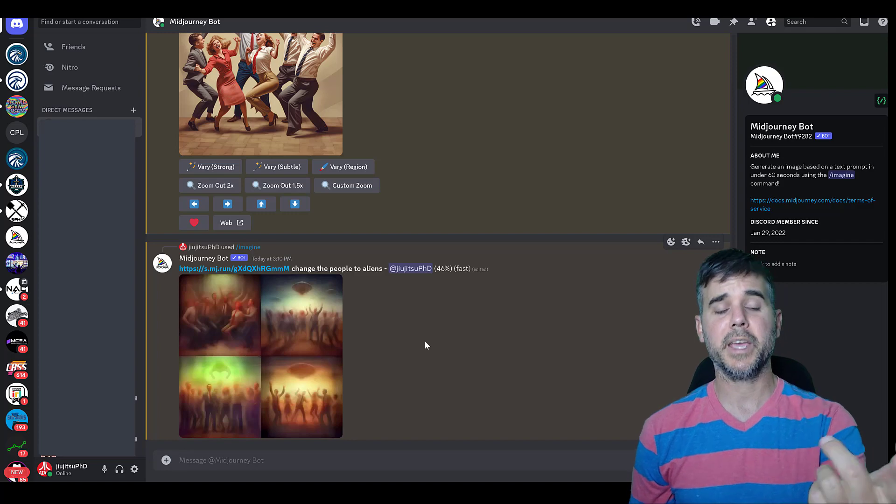
Step: Examine the finished "change the people to aliens" grid enlarged and compare it with the source office workers image above it
{"action": "scroll", "coordinate": [424, 346], "scroll_direction": "up", "scroll_amount": 2}
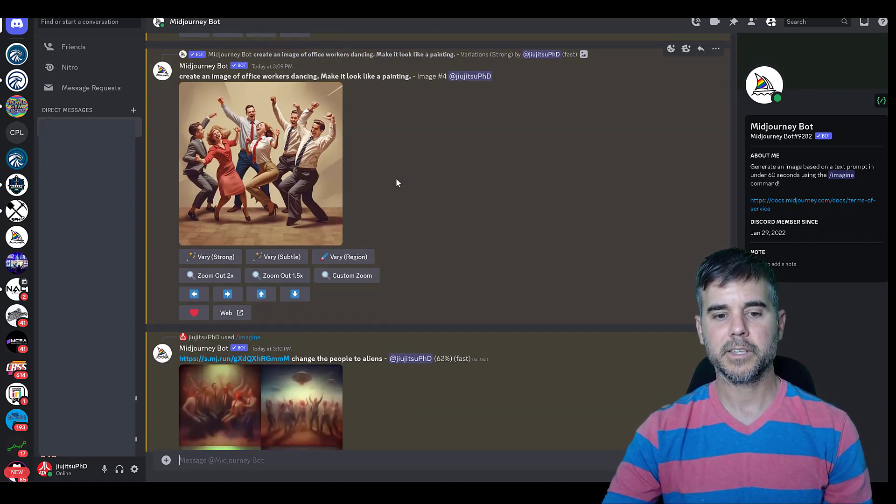
{"action": "scroll", "coordinate": [395, 180], "scroll_direction": "down", "scroll_amount": 2}
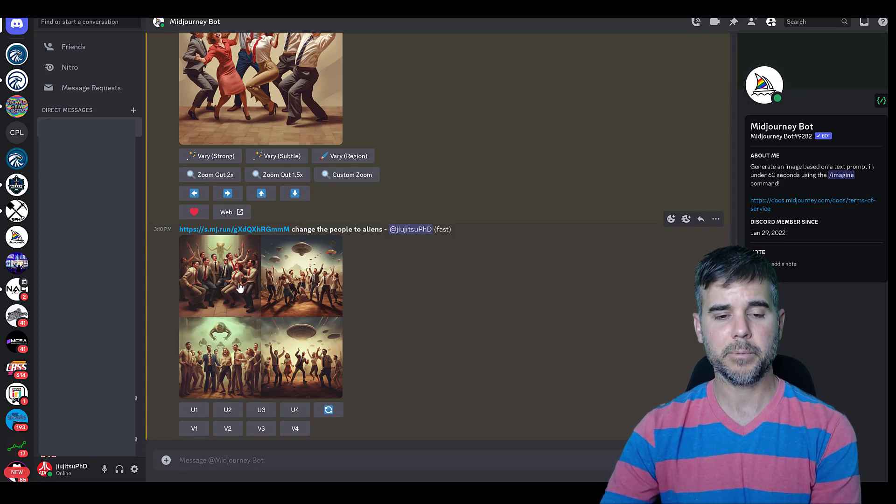
{"action": "left_click", "coordinate": [245, 305]}
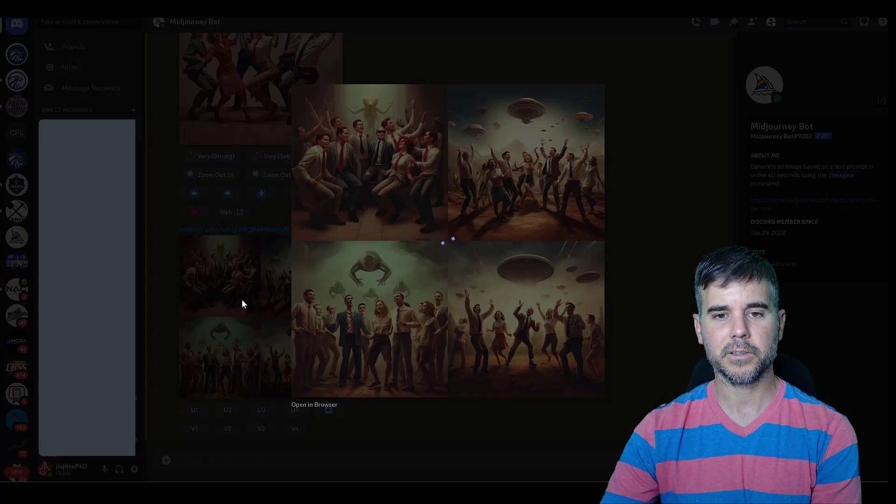
{"action": "left_click", "coordinate": [665, 259]}
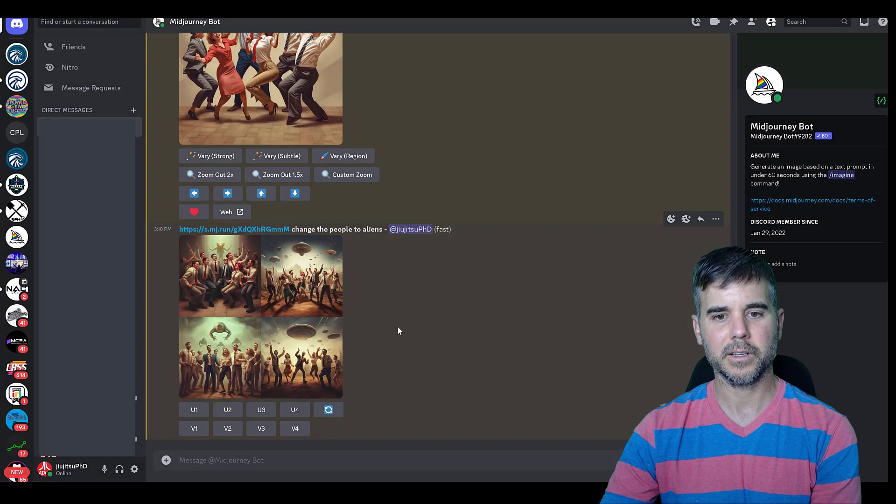
{"action": "left_click", "coordinate": [262, 311]}
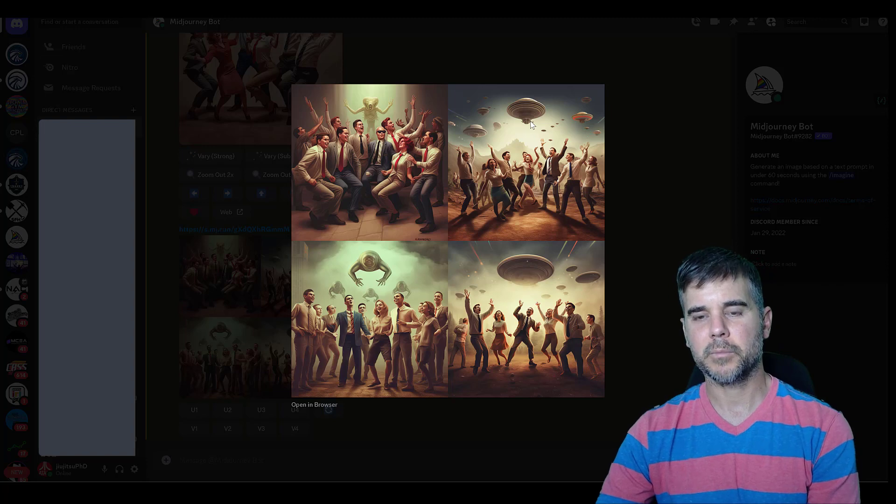
{"action": "left_click", "coordinate": [633, 157]}
{"action": "scroll", "coordinate": [292, 221], "scroll_direction": "up", "scroll_amount": 3}
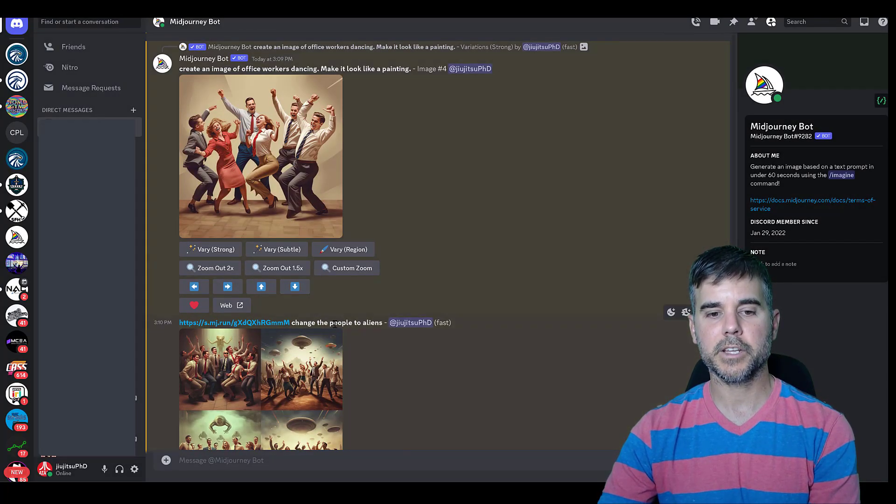
{"action": "scroll", "coordinate": [331, 316], "scroll_direction": "down", "scroll_amount": 2}
{"action": "scroll", "coordinate": [322, 261], "scroll_direction": "down", "scroll_amount": 2}
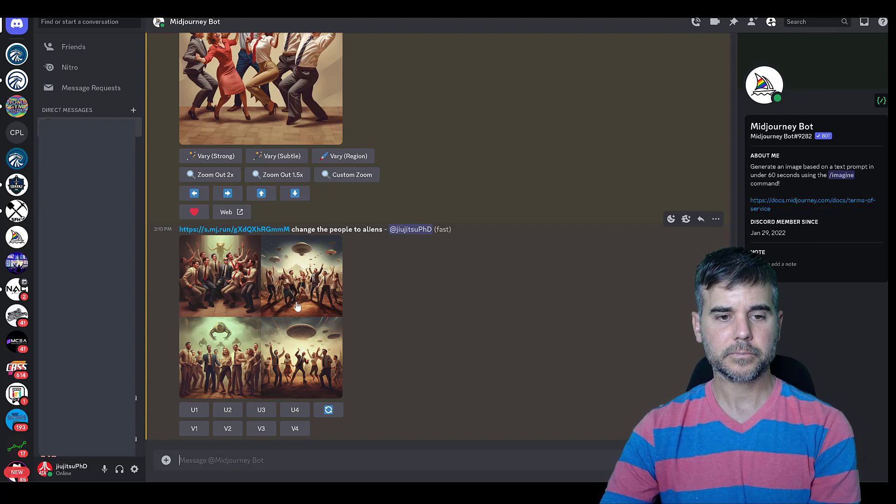
{"action": "left_click", "coordinate": [285, 294]}
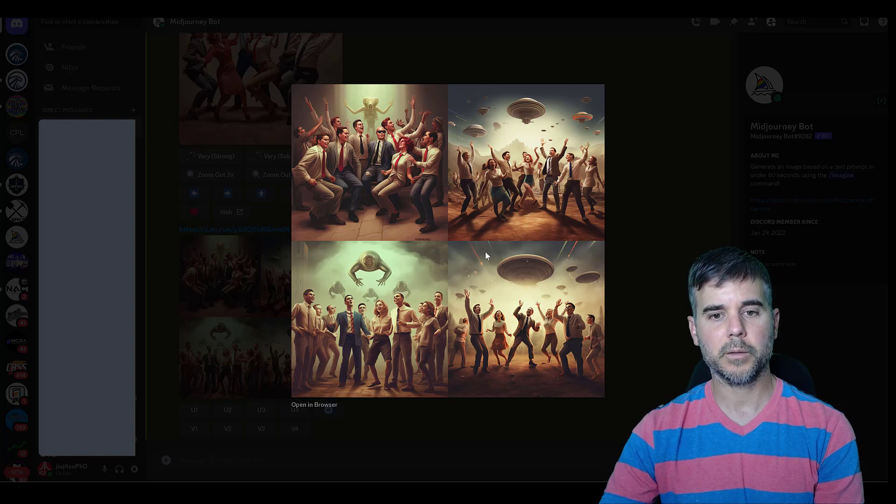
{"action": "left_click", "coordinate": [624, 140]}
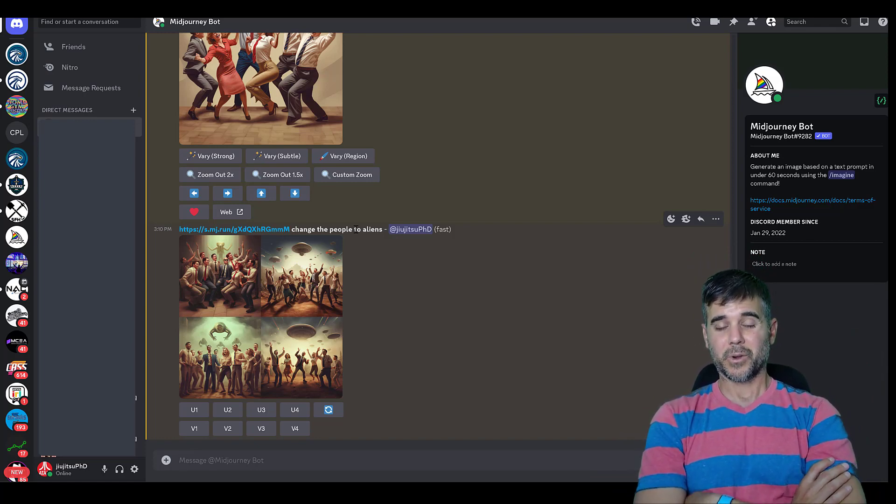
Step: Browse back through earlier generations and view the "make the two people in the picture cartoon superheros" grid enlarged
{"action": "scroll", "coordinate": [355, 229], "scroll_direction": "up", "scroll_amount": 10}
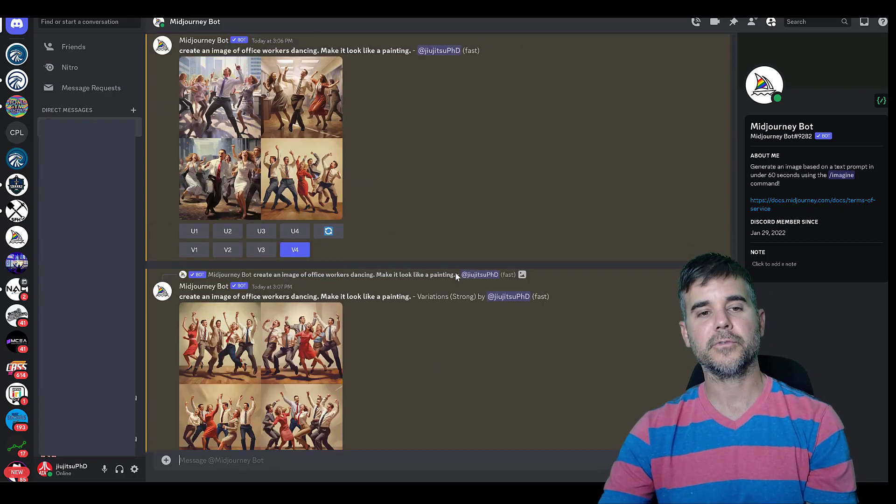
{"action": "scroll", "coordinate": [462, 287], "scroll_direction": "up", "scroll_amount": 20}
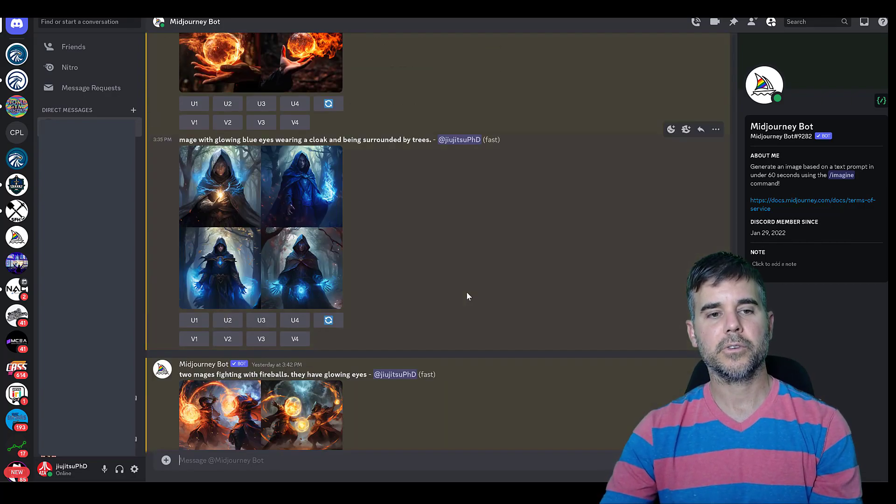
{"action": "scroll", "coordinate": [271, 264], "scroll_direction": "up", "scroll_amount": 8}
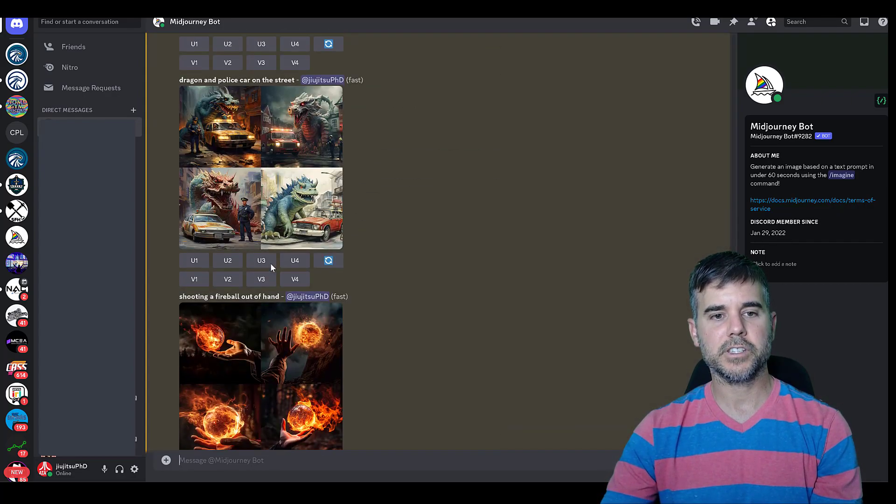
{"action": "scroll", "coordinate": [271, 263], "scroll_direction": "up", "scroll_amount": 10}
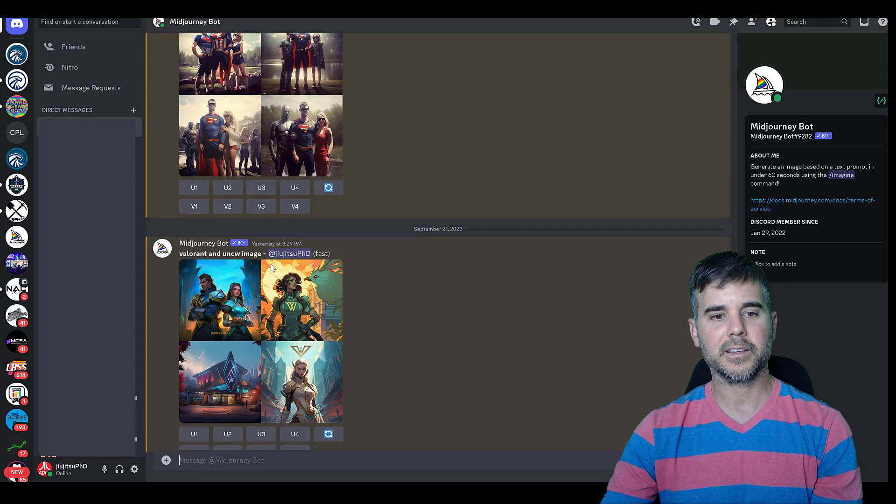
{"action": "scroll", "coordinate": [271, 267], "scroll_direction": "up", "scroll_amount": 10}
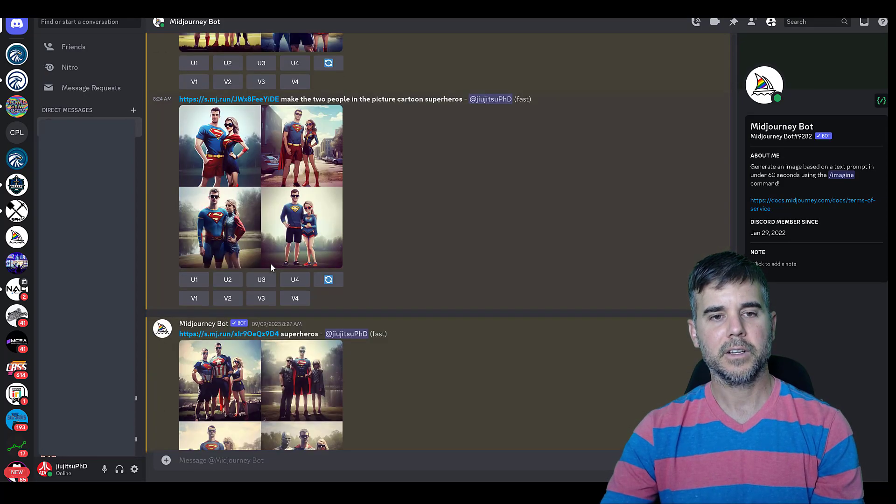
{"action": "scroll", "coordinate": [271, 267], "scroll_direction": "up", "scroll_amount": 10}
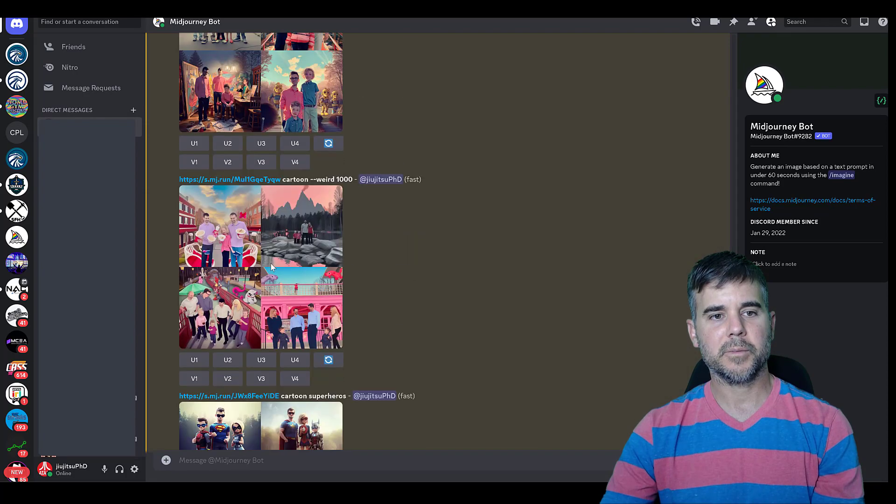
{"action": "scroll", "coordinate": [270, 265], "scroll_direction": "up", "scroll_amount": 4}
{"action": "scroll", "coordinate": [271, 265], "scroll_direction": "down", "scroll_amount": 11}
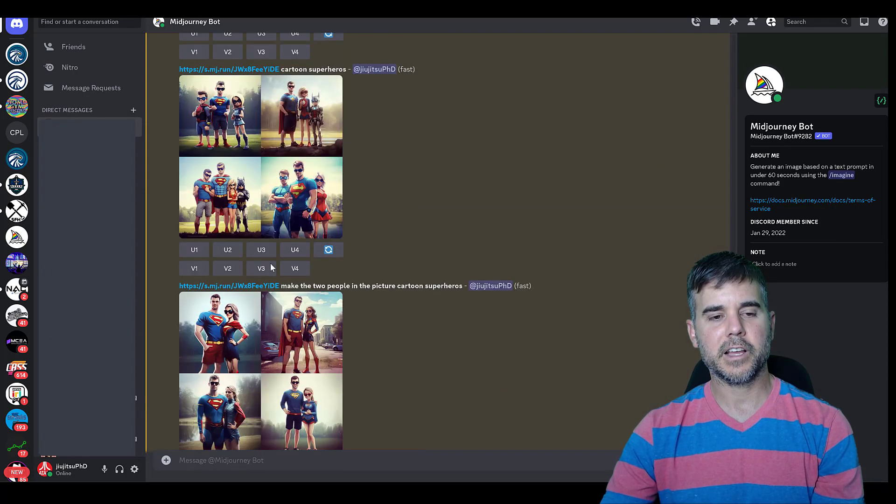
{"action": "scroll", "coordinate": [251, 175], "scroll_direction": "down", "scroll_amount": 3}
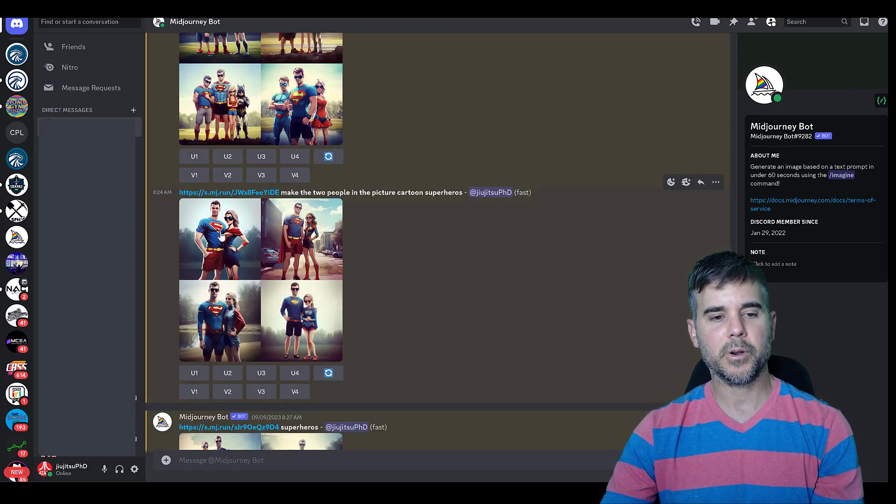
{"action": "left_click", "coordinate": [222, 236]}
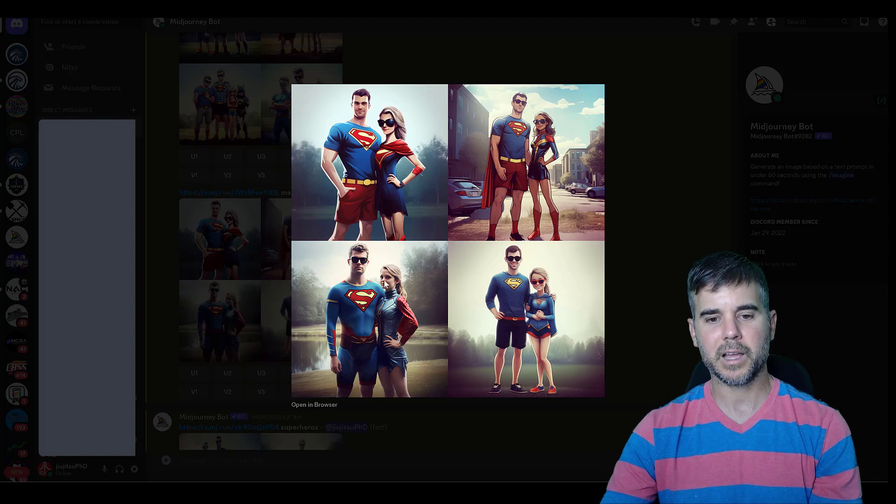
{"action": "key", "text": "Escape"}
Step: Go back past the family image prompts and view the "make this into a cartoon" grid enlarged
{"action": "scroll", "coordinate": [382, 244], "scroll_direction": "up", "scroll_amount": 10}
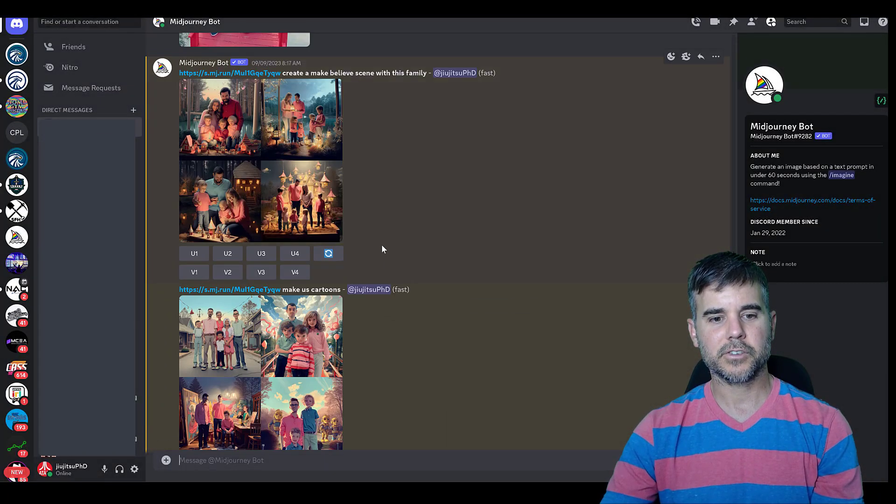
{"action": "scroll", "coordinate": [380, 243], "scroll_direction": "up", "scroll_amount": 10}
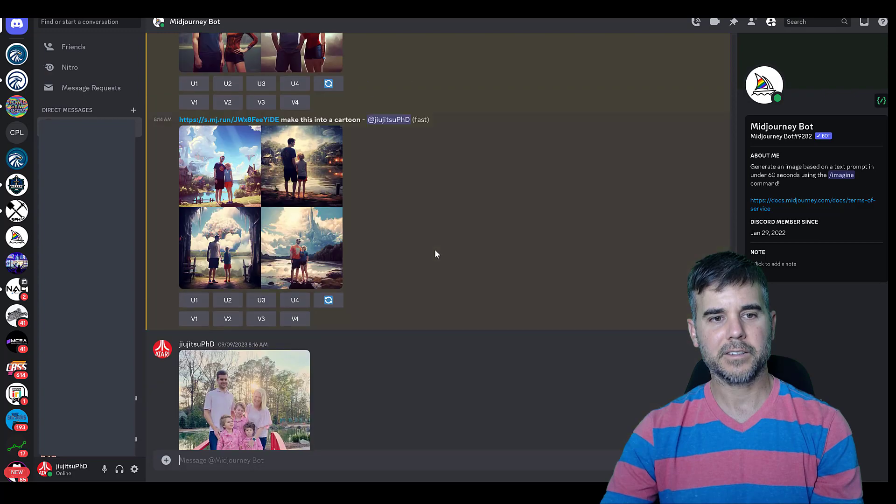
{"action": "scroll", "coordinate": [435, 253], "scroll_direction": "down", "scroll_amount": 2}
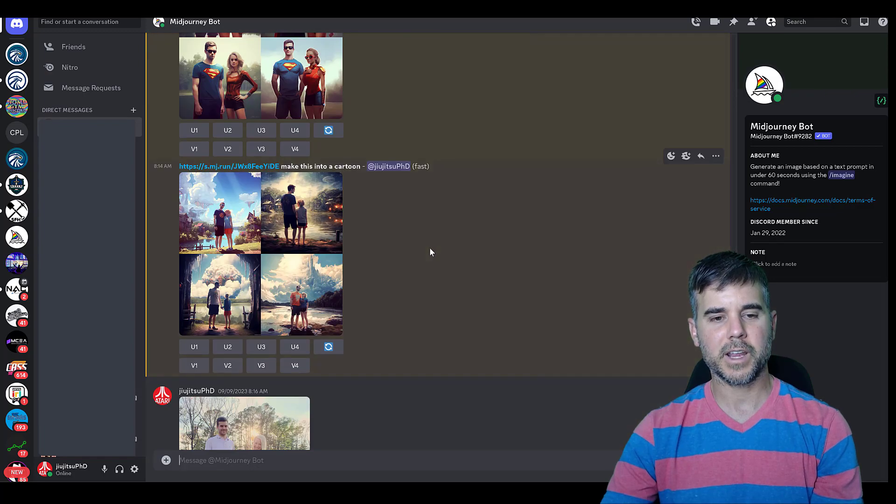
{"action": "left_click", "coordinate": [318, 219]}
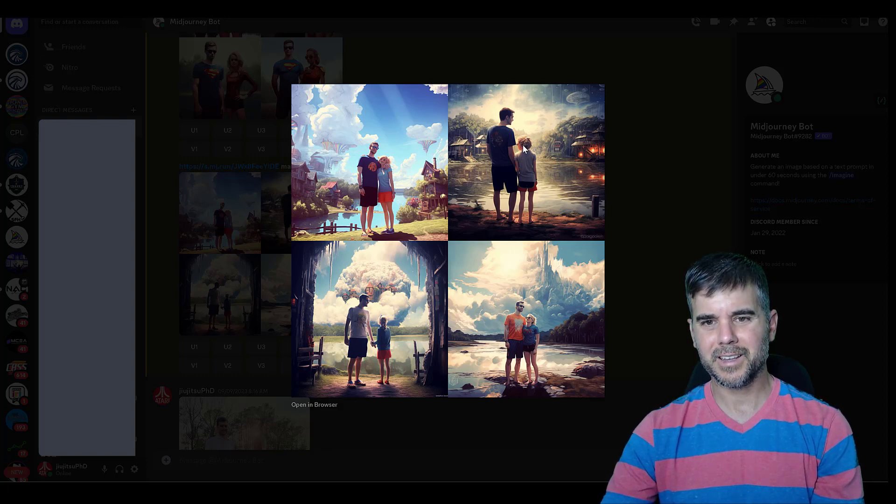
{"action": "left_click", "coordinate": [689, 123]}
Step: Find the uploaded couple photo and view the earlier grid of a cartoon man in a suit in an office enlarged
{"action": "scroll", "coordinate": [313, 214], "scroll_direction": "up", "scroll_amount": 6}
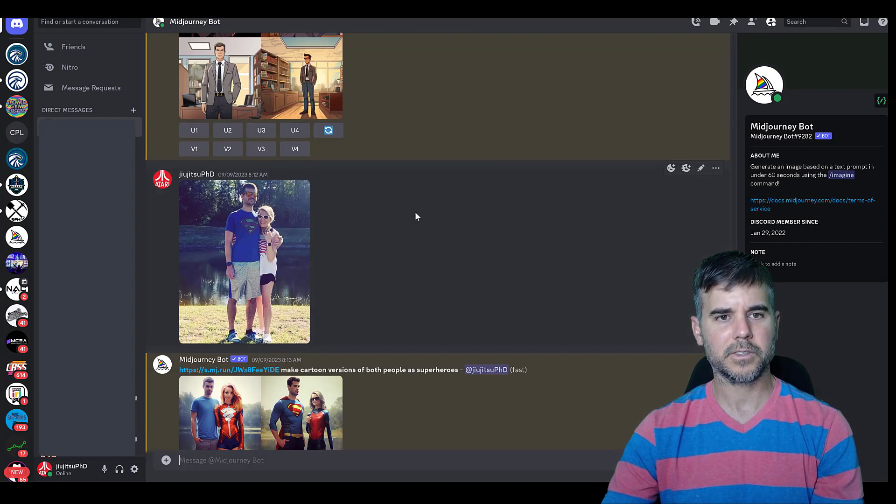
{"action": "scroll", "coordinate": [415, 212], "scroll_direction": "up", "scroll_amount": 4}
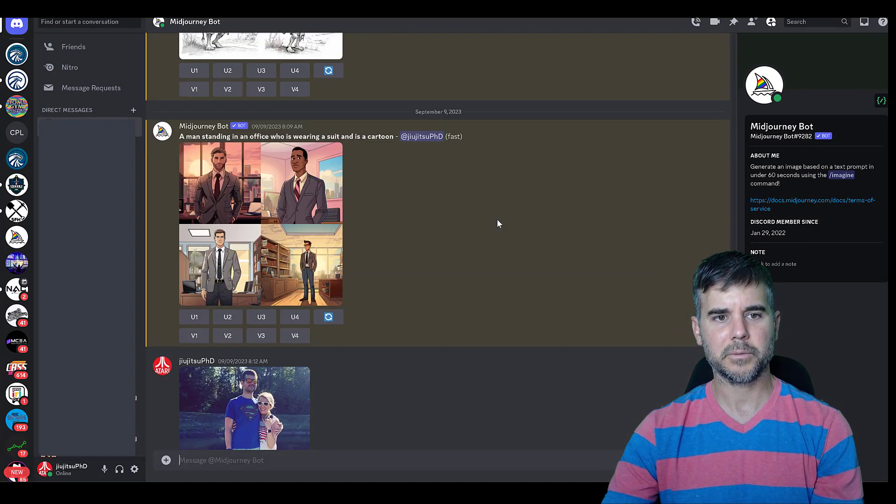
{"action": "left_click", "coordinate": [252, 244]}
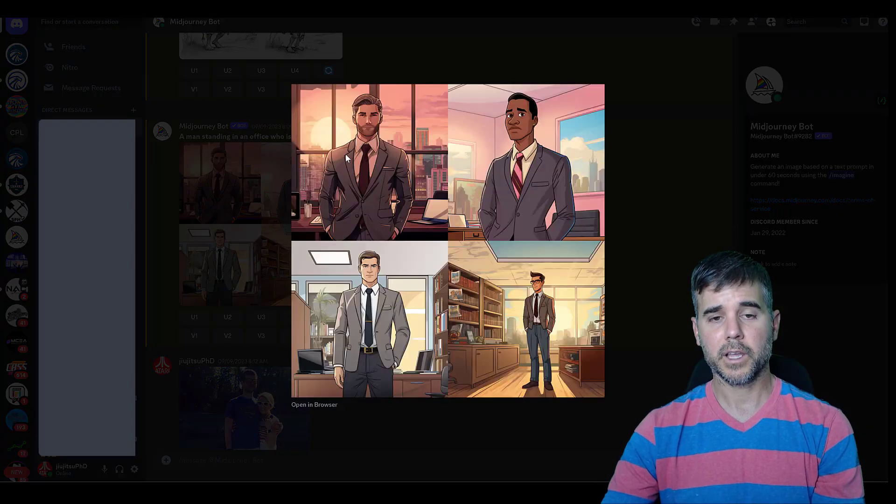
{"action": "left_click", "coordinate": [638, 162]}
Step: Review the older black and white line drawings of hobbits and pointed-ear creatures, and return to the cartoon office man grid
{"action": "scroll", "coordinate": [458, 173], "scroll_direction": "up", "scroll_amount": 6}
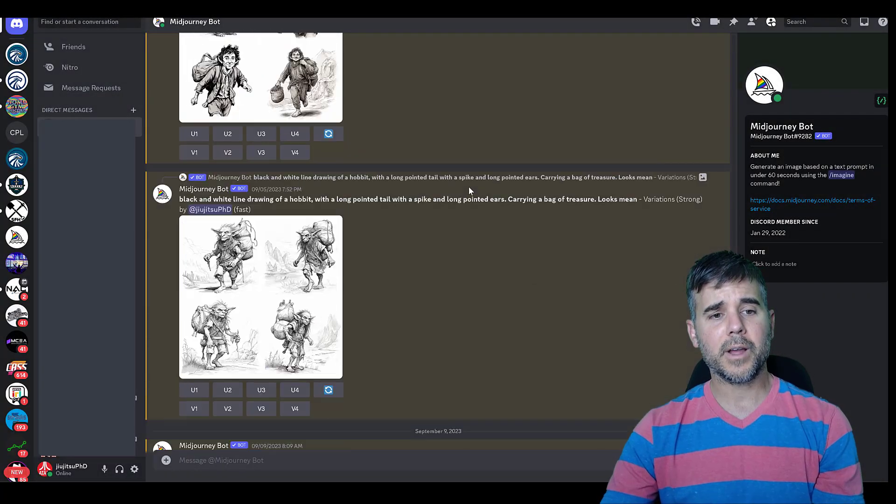
{"action": "scroll", "coordinate": [468, 187], "scroll_direction": "down", "scroll_amount": 3}
{"action": "scroll", "coordinate": [469, 191], "scroll_direction": "down", "scroll_amount": 5}
{"action": "scroll", "coordinate": [467, 192], "scroll_direction": "up", "scroll_amount": 10}
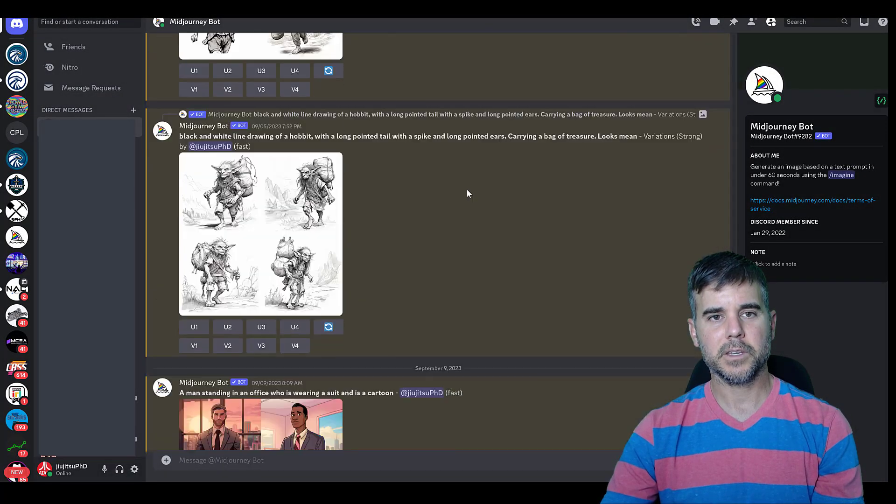
{"action": "scroll", "coordinate": [469, 192], "scroll_direction": "up", "scroll_amount": 5}
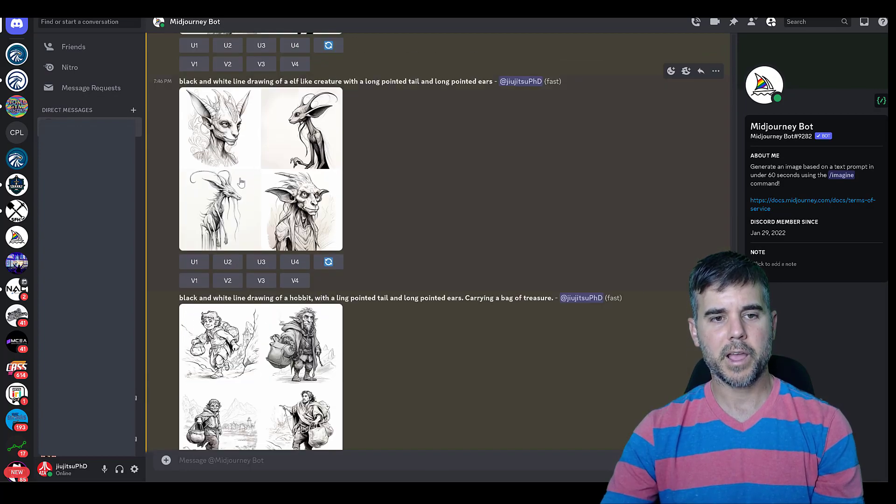
{"action": "scroll", "coordinate": [467, 183], "scroll_direction": "up", "scroll_amount": 10}
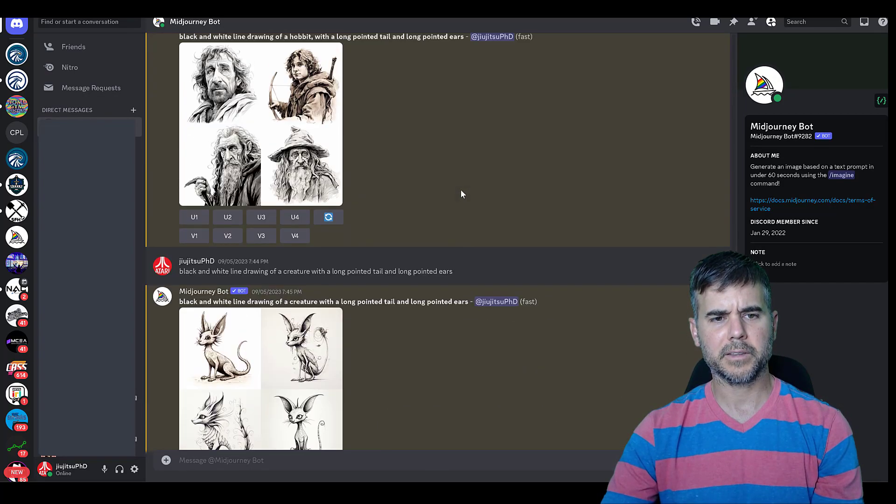
{"action": "scroll", "coordinate": [457, 192], "scroll_direction": "down", "scroll_amount": 15}
{"action": "scroll", "coordinate": [447, 200], "scroll_direction": "down", "scroll_amount": 10}
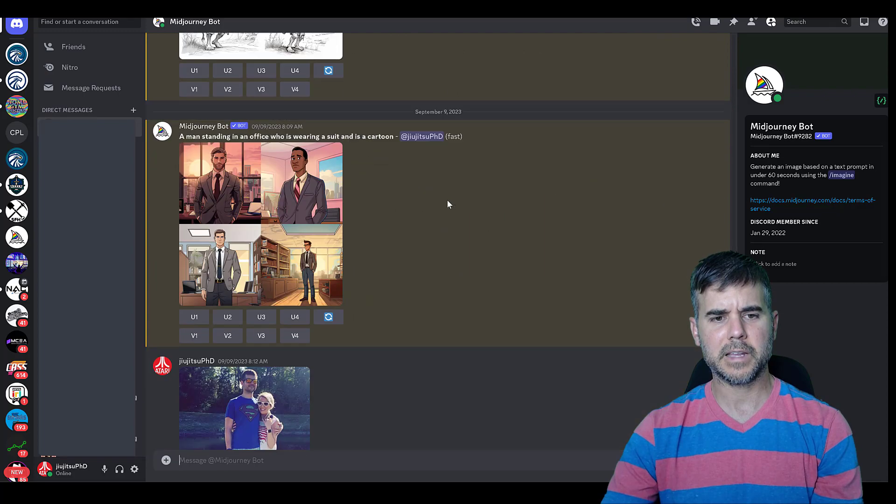
Step: Compare the hobbit line drawings with the cartoon office man grid below them, viewing the office man grid enlarged
{"action": "scroll", "coordinate": [446, 200], "scroll_direction": "up", "scroll_amount": 3}
{"action": "scroll", "coordinate": [446, 200], "scroll_direction": "up", "scroll_amount": 2}
{"action": "scroll", "coordinate": [446, 197], "scroll_direction": "down", "scroll_amount": 1}
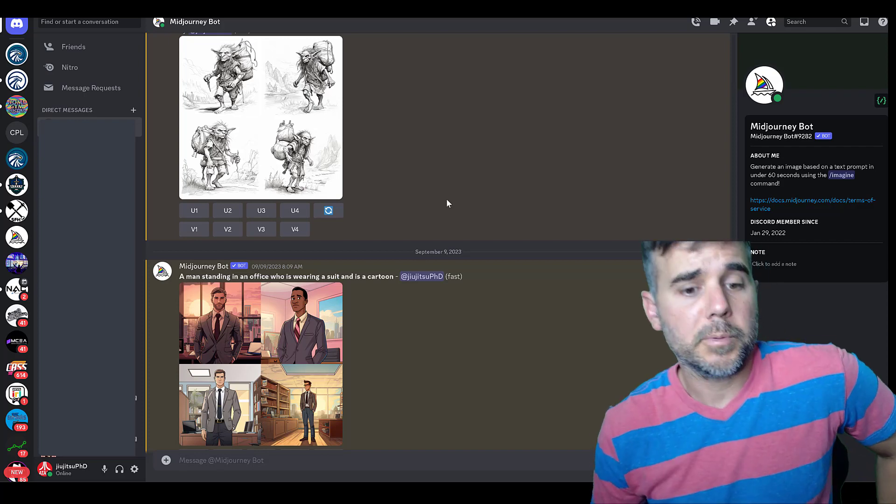
{"action": "left_click", "coordinate": [286, 342]}
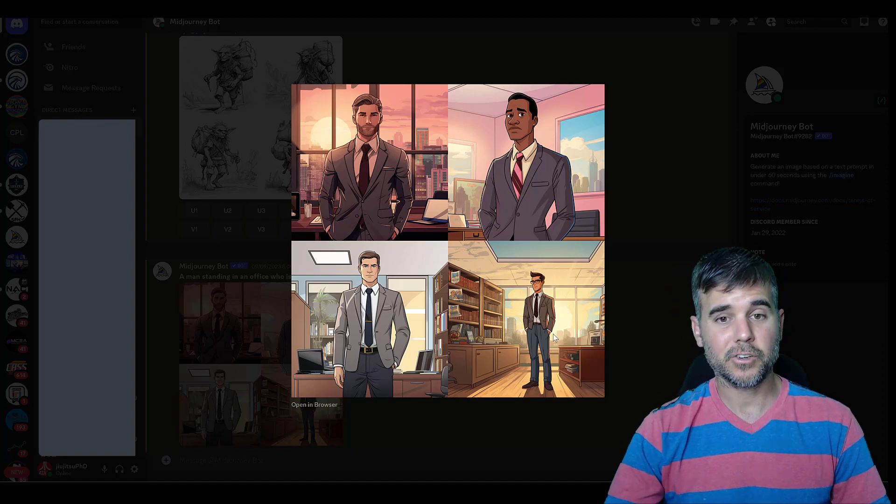
{"action": "left_click", "coordinate": [640, 215]}
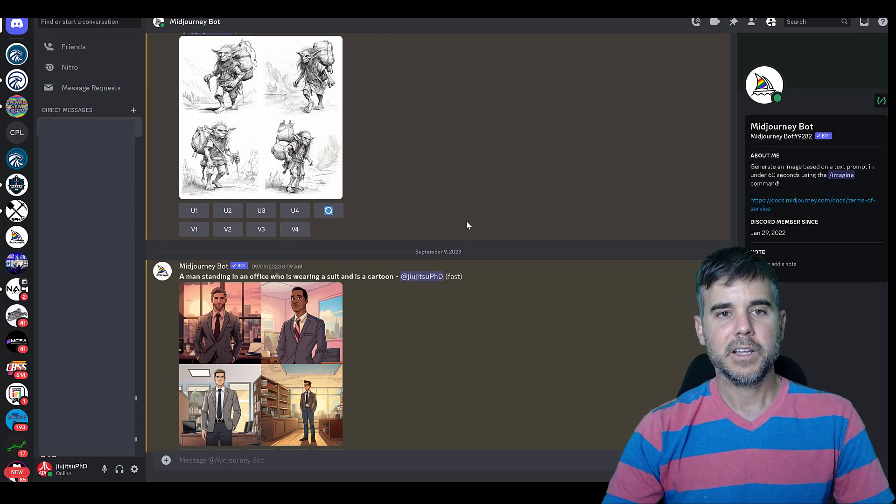
Step: Review the older black and white line drawings of hobbits, elf-like creatures and miniature people with pointed ears
{"action": "scroll", "coordinate": [461, 224], "scroll_direction": "up", "scroll_amount": 3}
{"action": "scroll", "coordinate": [453, 231], "scroll_direction": "up", "scroll_amount": 6}
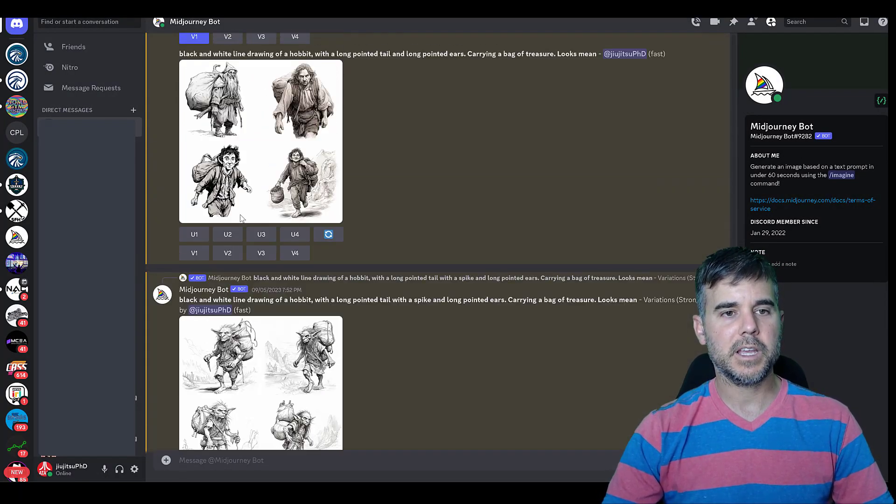
{"action": "scroll", "coordinate": [252, 219], "scroll_direction": "up", "scroll_amount": 10}
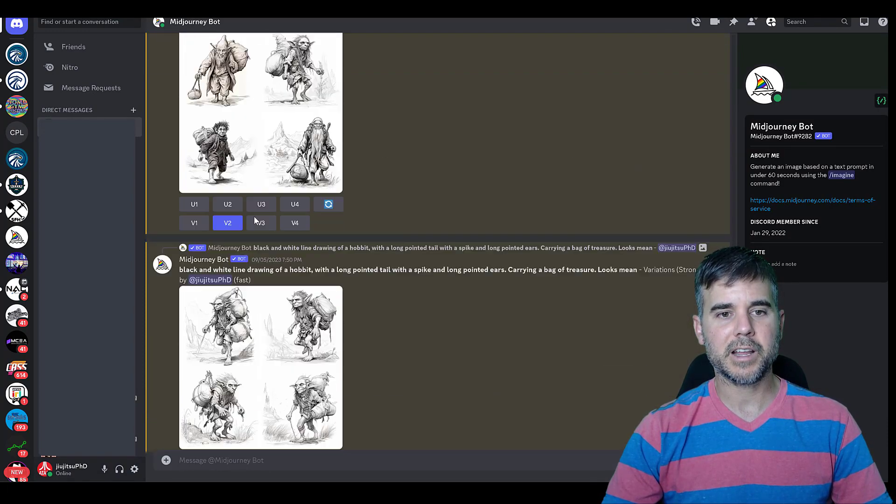
{"action": "scroll", "coordinate": [256, 221], "scroll_direction": "up", "scroll_amount": 15}
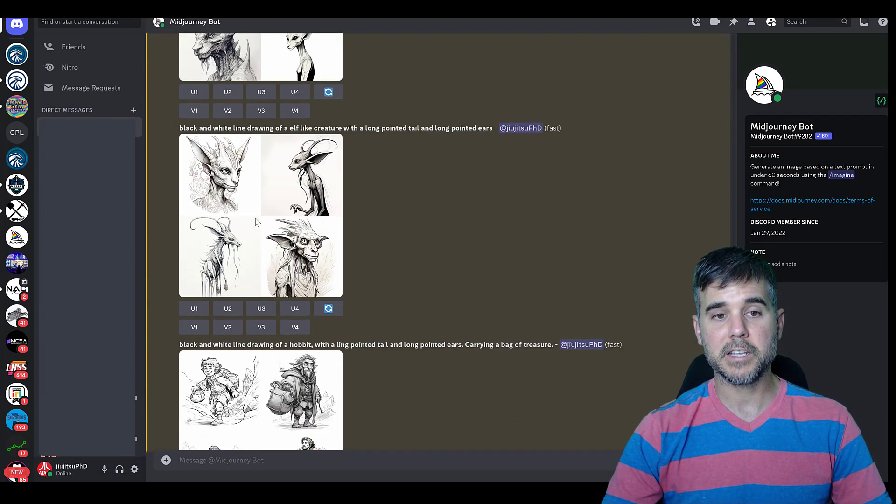
{"action": "scroll", "coordinate": [255, 220], "scroll_direction": "up", "scroll_amount": 12}
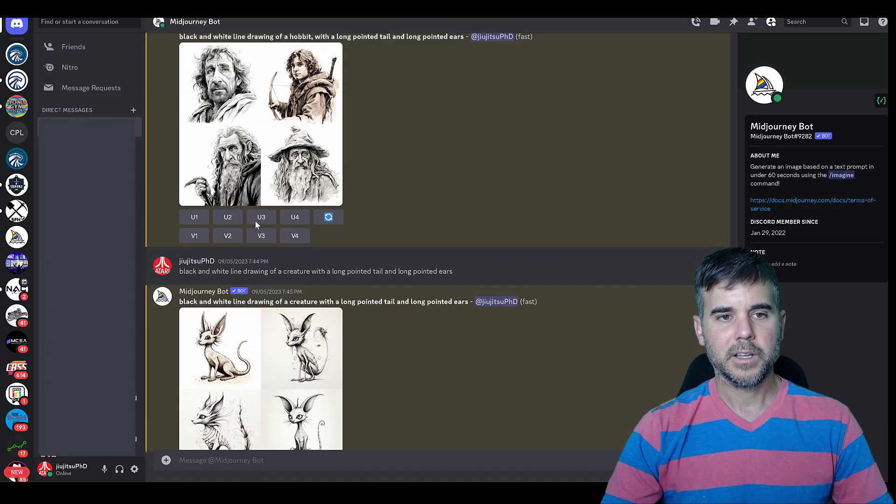
{"action": "scroll", "coordinate": [256, 222], "scroll_direction": "up", "scroll_amount": 15}
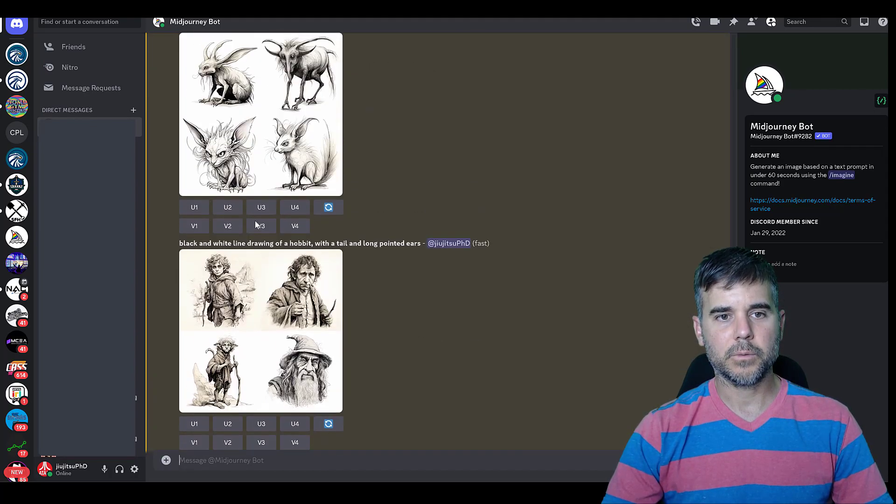
{"action": "scroll", "coordinate": [256, 225], "scroll_direction": "up", "scroll_amount": 15}
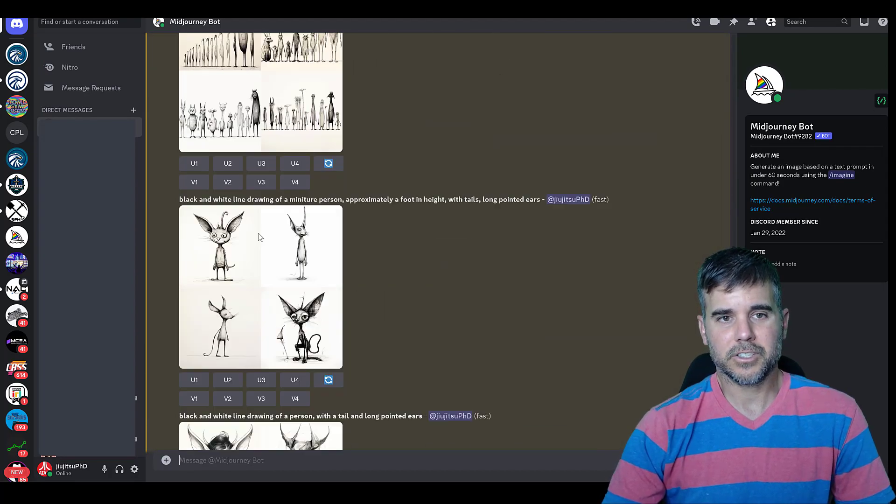
Step: Go back past the glowing glass ball images to the start of the message history and view the seven-territory map grid enlarged
{"action": "scroll", "coordinate": [266, 224], "scroll_direction": "up", "scroll_amount": 10}
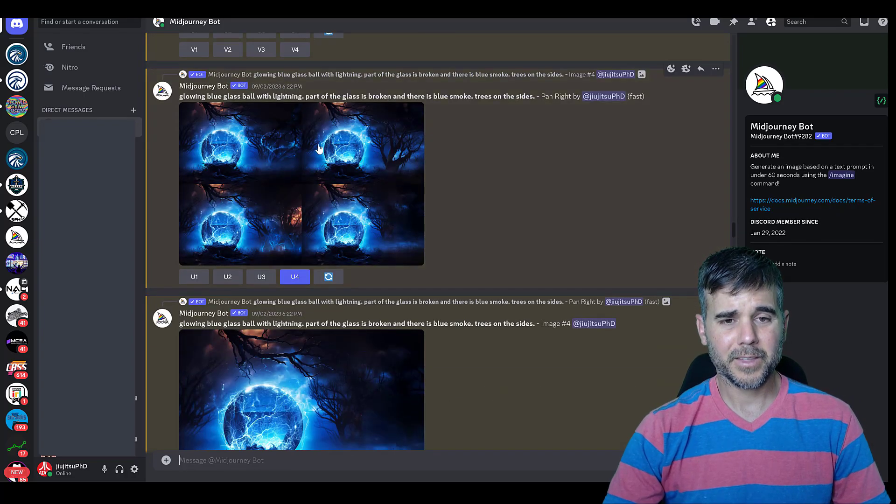
{"action": "scroll", "coordinate": [281, 196], "scroll_direction": "up", "scroll_amount": 15}
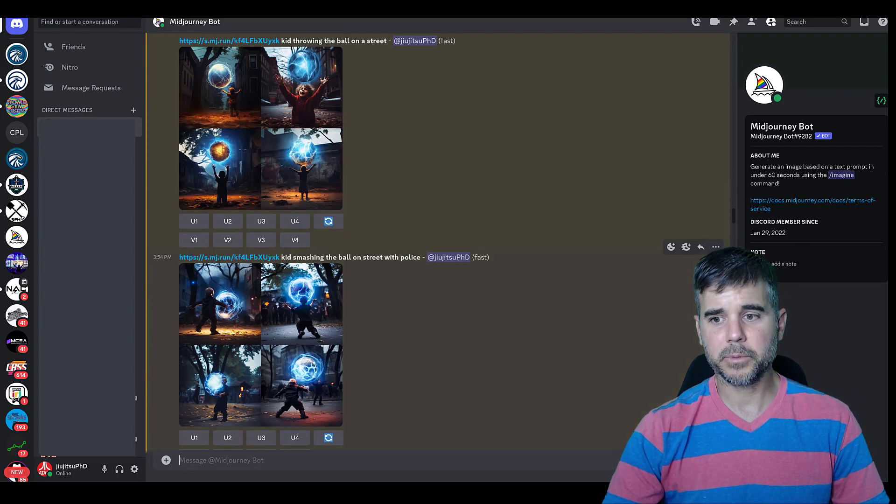
{"action": "scroll", "coordinate": [729, 195], "scroll_direction": "up", "scroll_amount": 5}
{"action": "left_click_drag", "start_coordinate": [731, 203], "coordinate": [712, 38]}
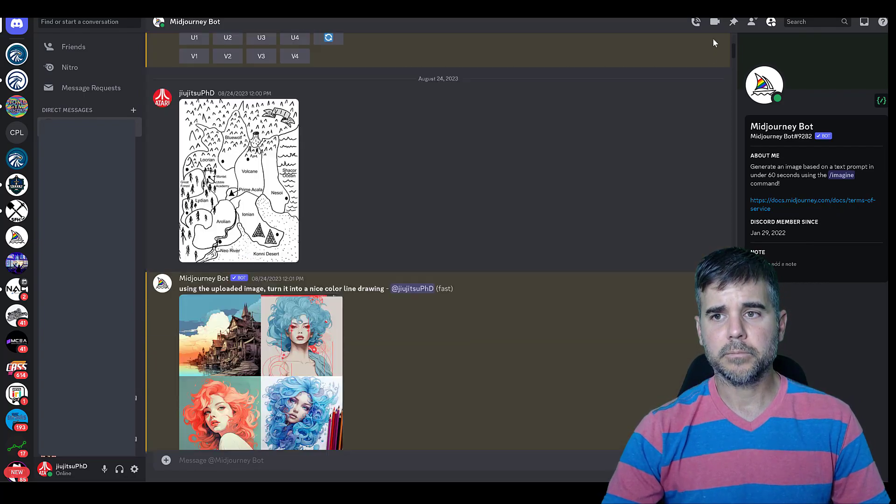
{"action": "scroll", "coordinate": [271, 183], "scroll_direction": "down", "scroll_amount": 2}
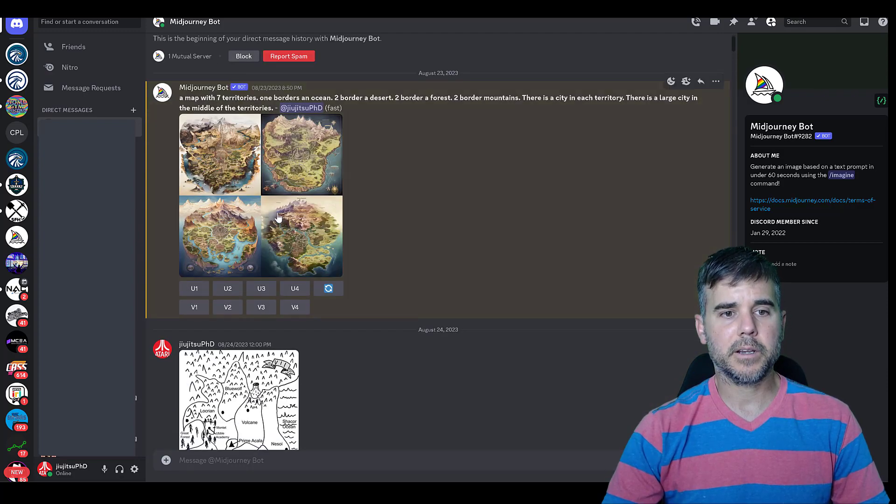
{"action": "left_click", "coordinate": [272, 183]}
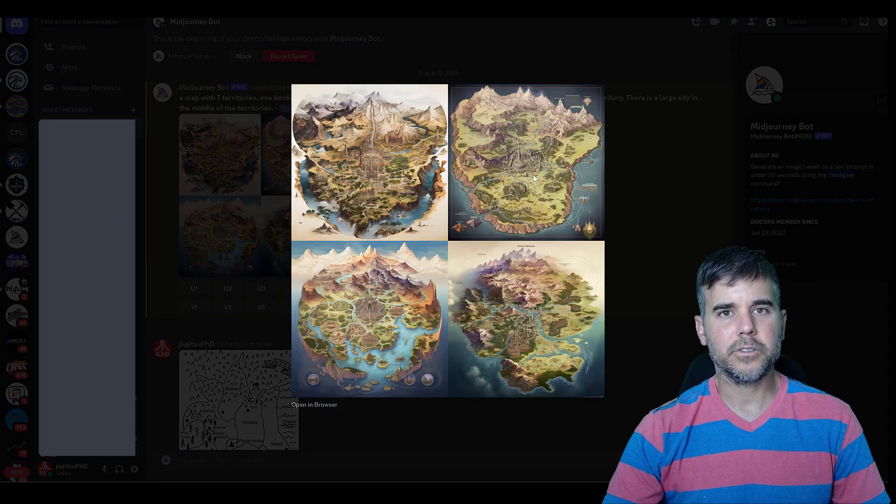
{"action": "left_click", "coordinate": [633, 181]}
Step: Compare the uploaded hand-drawn map with the color line drawing and colorful map grids made from it
{"action": "scroll", "coordinate": [448, 187], "scroll_direction": "down", "scroll_amount": 5}
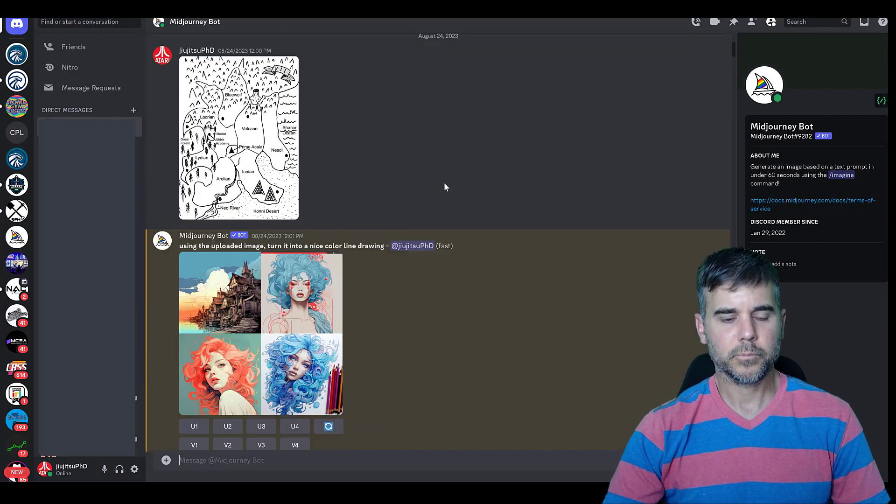
{"action": "scroll", "coordinate": [442, 186], "scroll_direction": "down", "scroll_amount": 12}
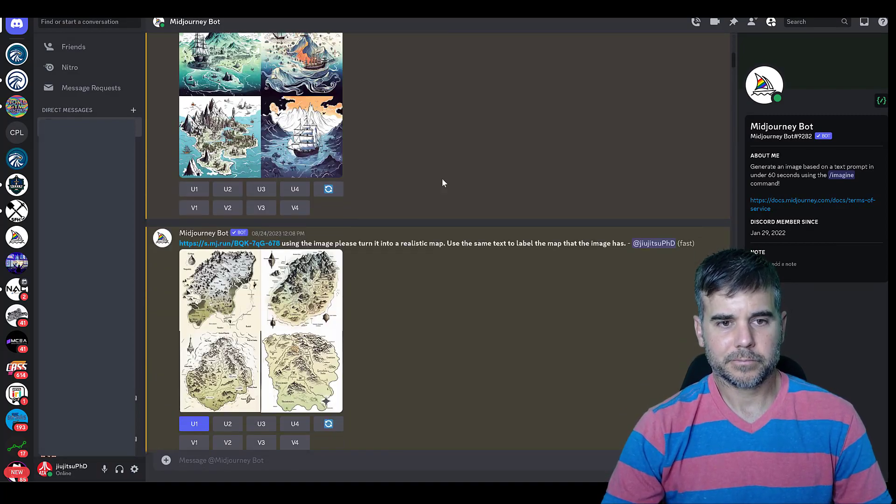
{"action": "scroll", "coordinate": [449, 179], "scroll_direction": "up", "scroll_amount": 10}
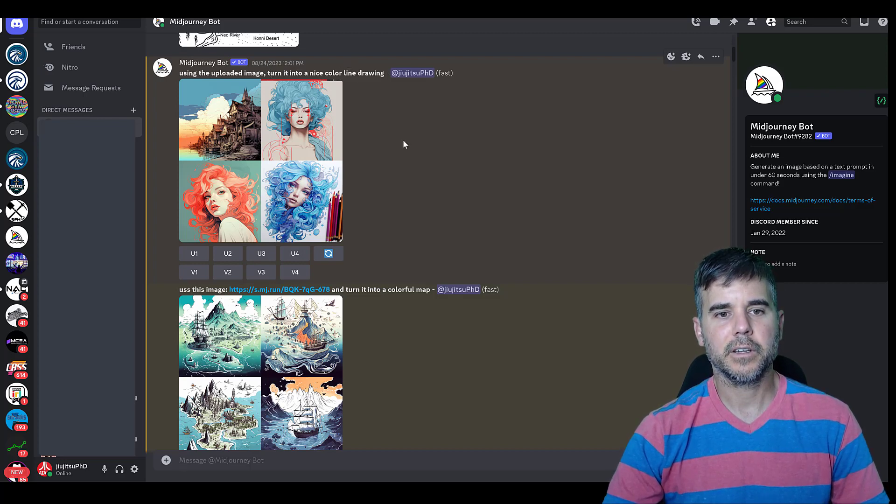
{"action": "scroll", "coordinate": [365, 154], "scroll_direction": "up", "scroll_amount": 3}
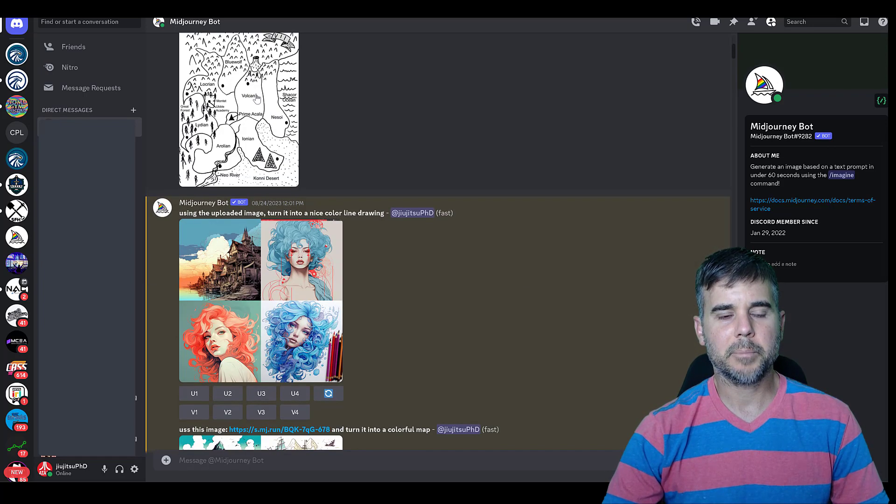
{"action": "scroll", "coordinate": [385, 140], "scroll_direction": "down", "scroll_amount": 3}
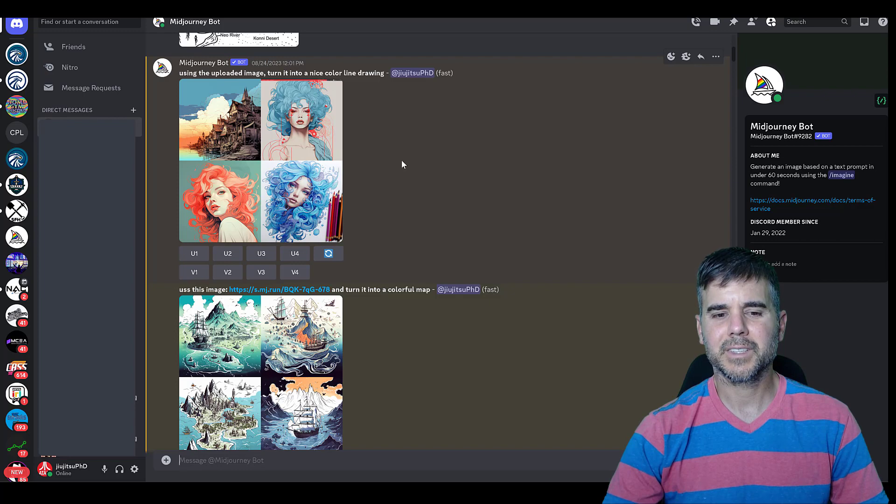
Step: Review the realistic map results, their region variations and the long prompt describing seven labeled territories
{"action": "scroll", "coordinate": [400, 163], "scroll_direction": "down", "scroll_amount": 9}
{"action": "scroll", "coordinate": [398, 159], "scroll_direction": "down", "scroll_amount": 4}
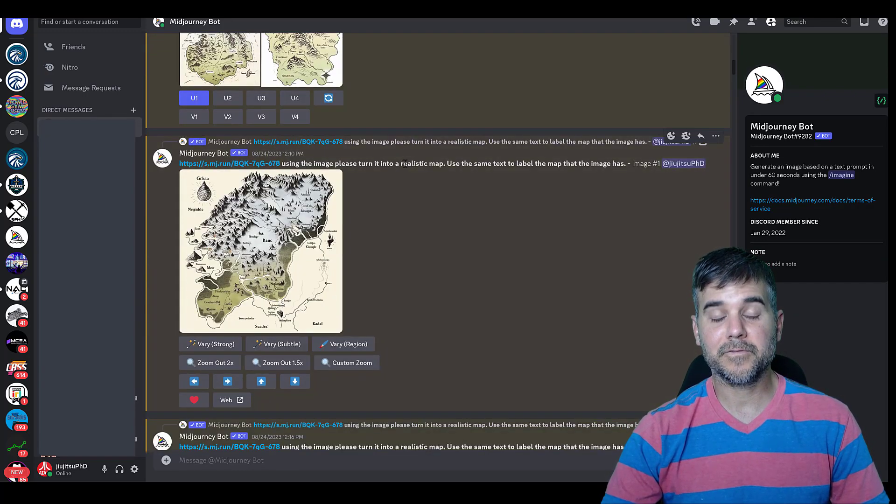
{"action": "scroll", "coordinate": [403, 165], "scroll_direction": "down", "scroll_amount": 4}
{"action": "scroll", "coordinate": [404, 166], "scroll_direction": "down", "scroll_amount": 2}
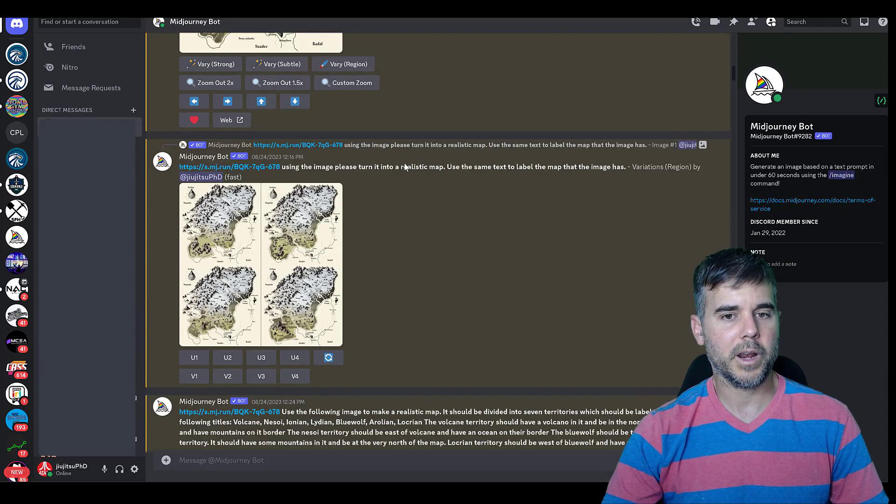
{"action": "scroll", "coordinate": [406, 168], "scroll_direction": "down", "scroll_amount": 4}
{"action": "scroll", "coordinate": [406, 167], "scroll_direction": "down", "scroll_amount": 15}
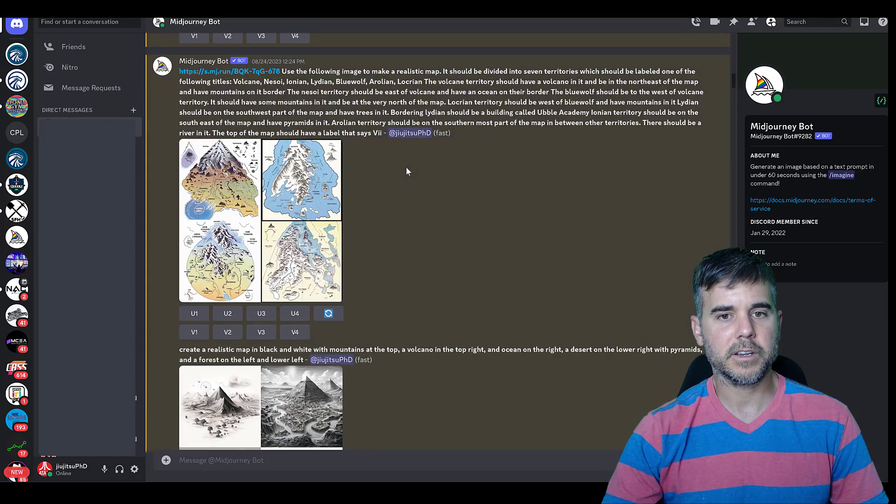
Step: Look through the remaining map, glowing glass ball and creature results up to the couple's cartoon superhero grid
{"action": "scroll", "coordinate": [404, 169], "scroll_direction": "down", "scroll_amount": 20}
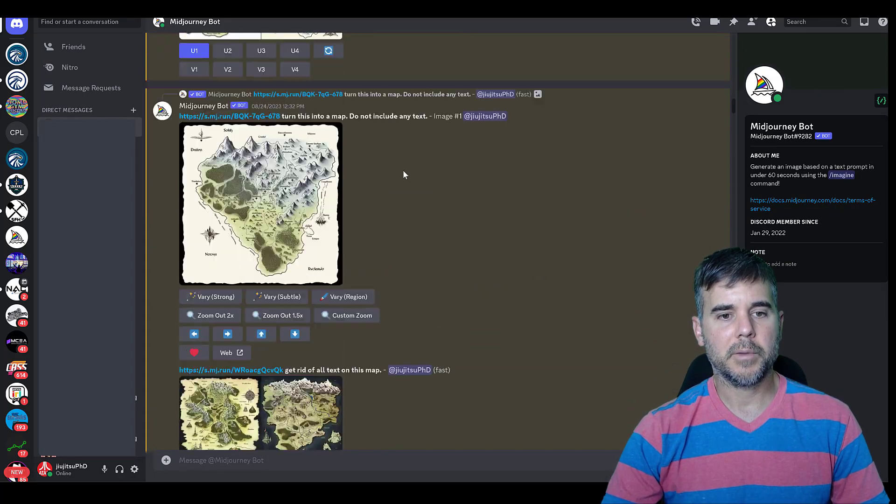
{"action": "scroll", "coordinate": [411, 215], "scroll_direction": "down", "scroll_amount": 20}
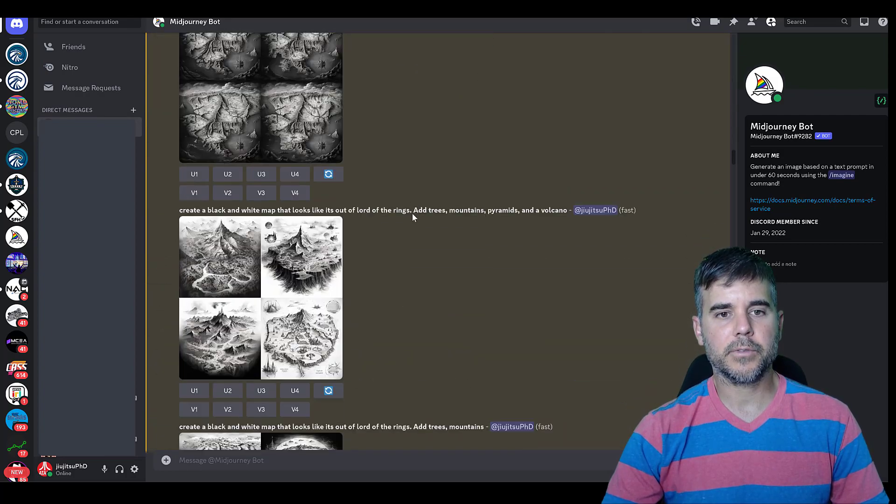
{"action": "scroll", "coordinate": [409, 221], "scroll_direction": "down", "scroll_amount": 20}
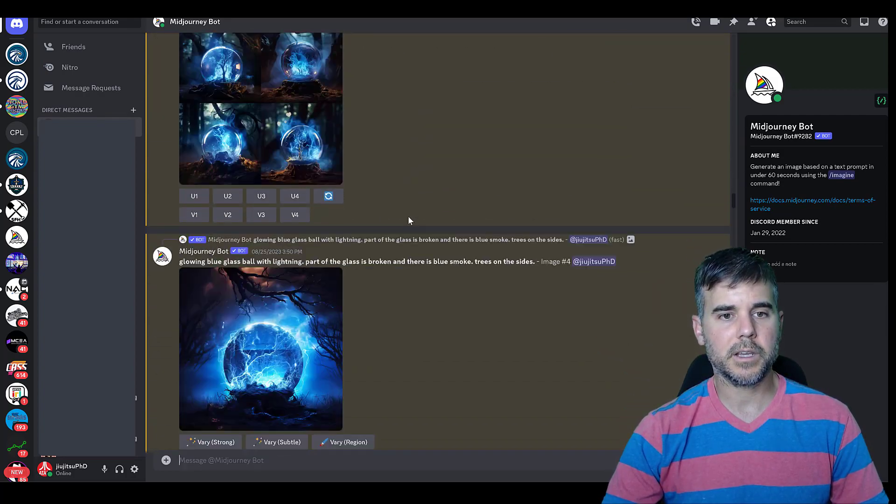
{"action": "scroll", "coordinate": [410, 247], "scroll_direction": "down", "scroll_amount": 20}
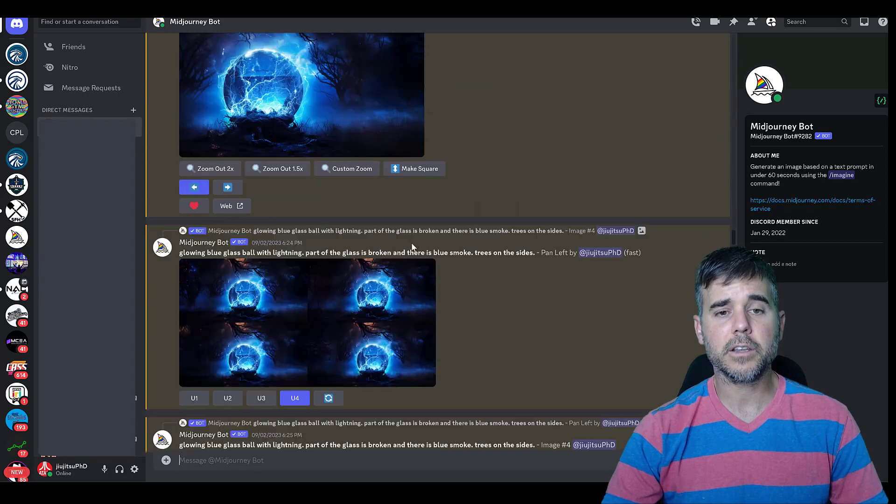
{"action": "scroll", "coordinate": [406, 256], "scroll_direction": "down", "scroll_amount": 20}
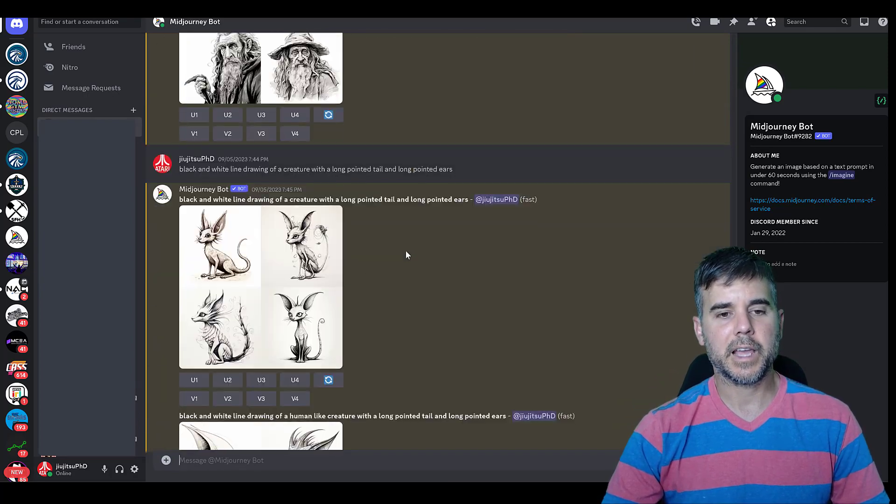
{"action": "scroll", "coordinate": [398, 252], "scroll_direction": "down", "scroll_amount": 8}
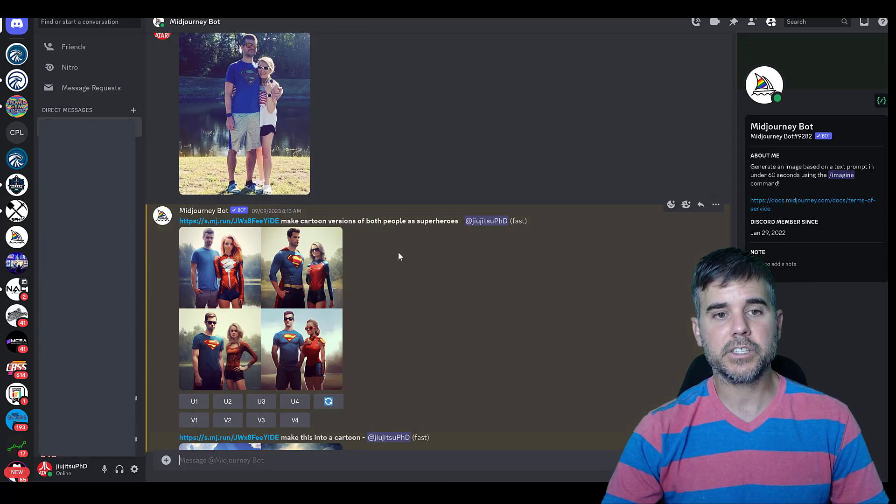
Step: Return to the grid of a cartoon man in a suit in an office and view it enlarged
{"action": "scroll", "coordinate": [397, 252], "scroll_direction": "up", "scroll_amount": 10}
{"action": "scroll", "coordinate": [396, 252], "scroll_direction": "down", "scroll_amount": 3}
{"action": "left_click", "coordinate": [255, 265]}
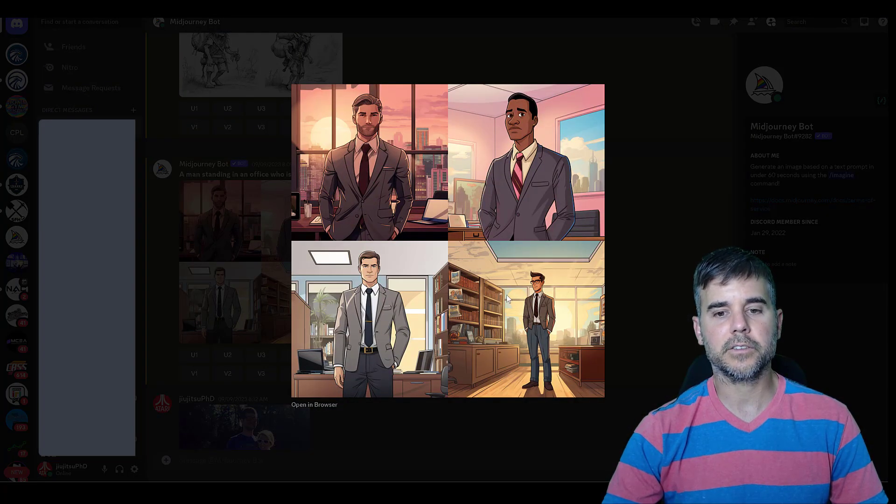
{"action": "left_click", "coordinate": [267, 149]}
Step: Review the family photo's make-believe scene grid and the recent grids of hooded mages and fireball fights
{"action": "scroll", "coordinate": [446, 184], "scroll_direction": "down", "scroll_amount": 10}
{"action": "scroll", "coordinate": [446, 185], "scroll_direction": "up", "scroll_amount": 20}
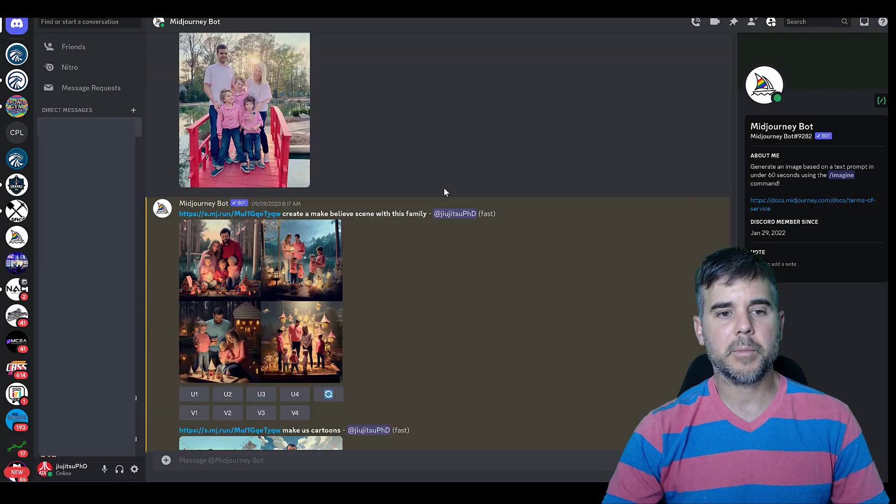
{"action": "scroll", "coordinate": [439, 193], "scroll_direction": "down", "scroll_amount": 20}
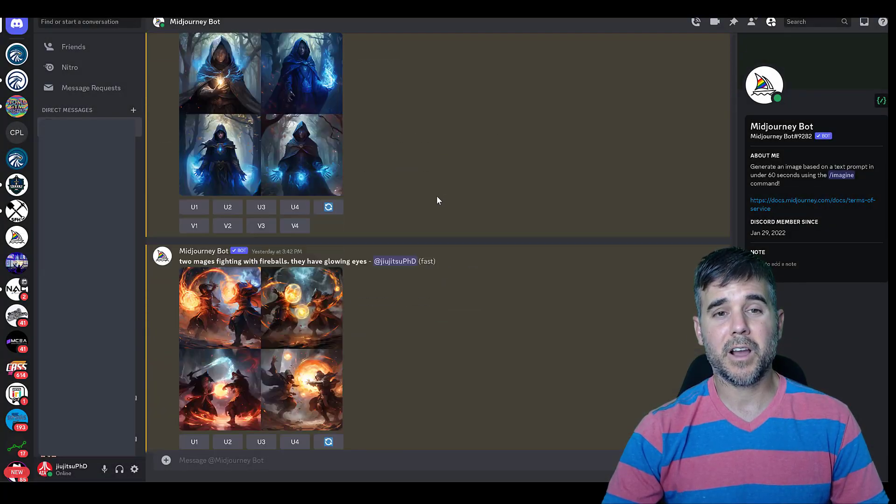
{"action": "scroll", "coordinate": [433, 200], "scroll_direction": "down", "scroll_amount": 10}
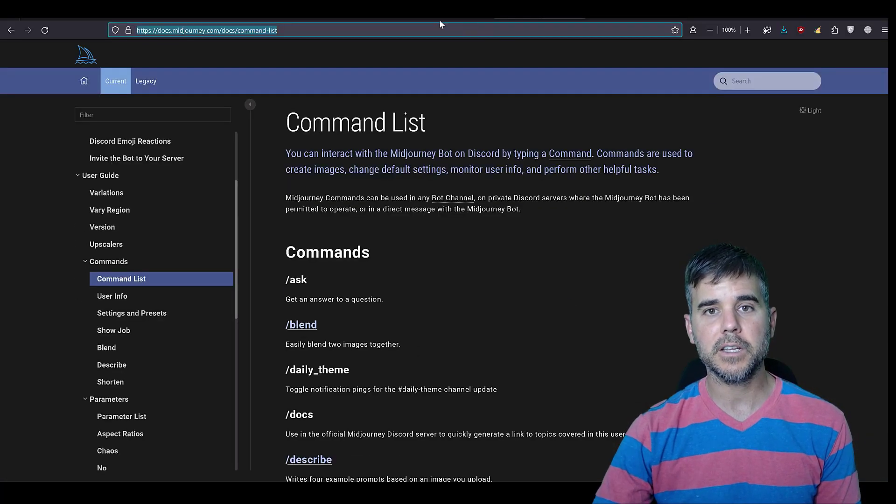
Step: Switch to the Midjourney documentation, go back from Command List to Terms of Service, and open the Subscription Plans page
{"action": "left_click", "coordinate": [12, 36]}
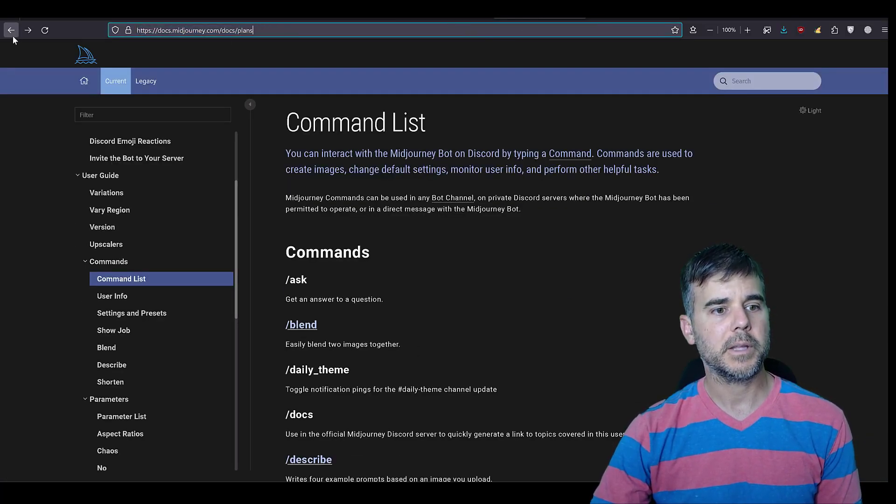
{"action": "left_click", "coordinate": [12, 34]}
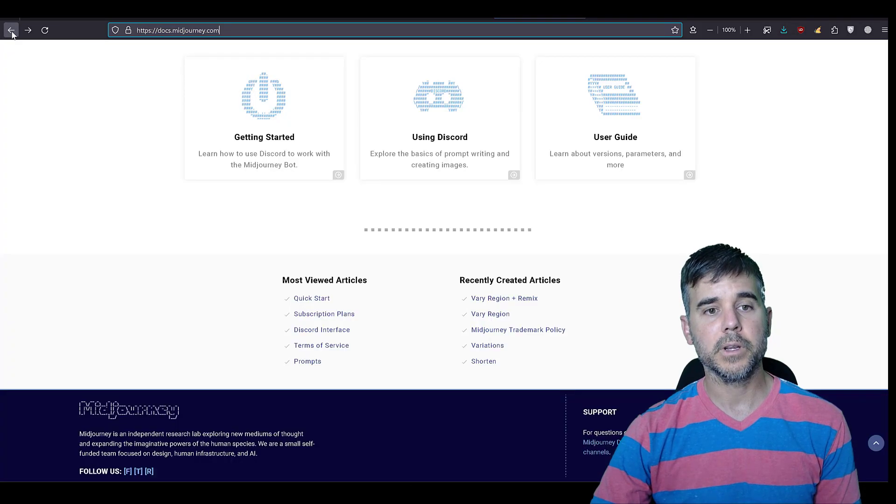
{"action": "left_click", "coordinate": [11, 33]}
{"action": "left_click", "coordinate": [12, 32]}
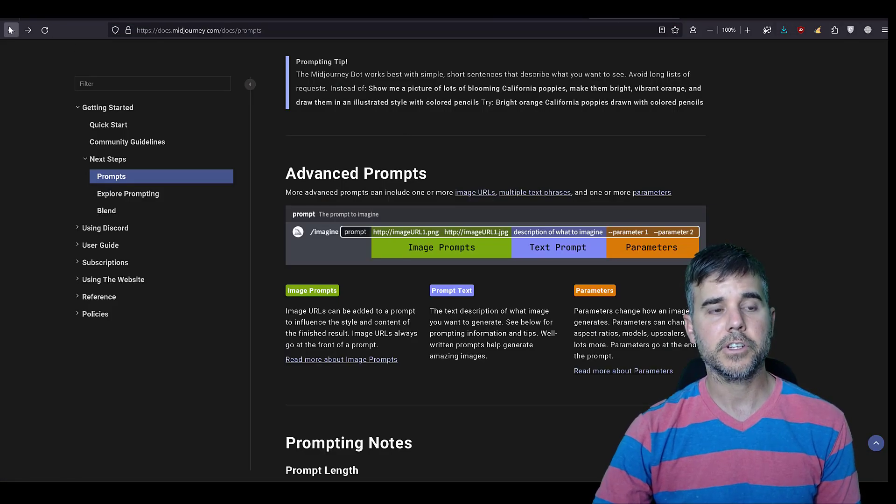
{"action": "left_click", "coordinate": [11, 30]}
{"action": "left_click", "coordinate": [11, 30]}
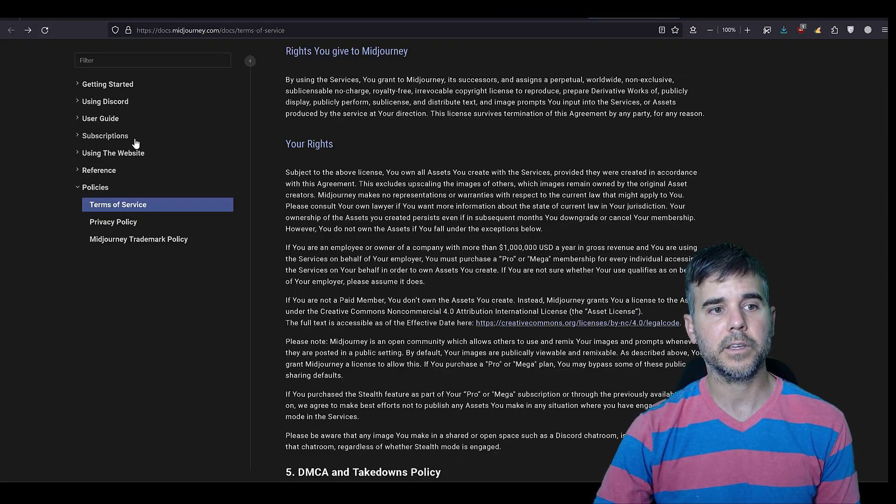
{"action": "left_click", "coordinate": [108, 138]}
{"action": "left_click", "coordinate": [119, 154]}
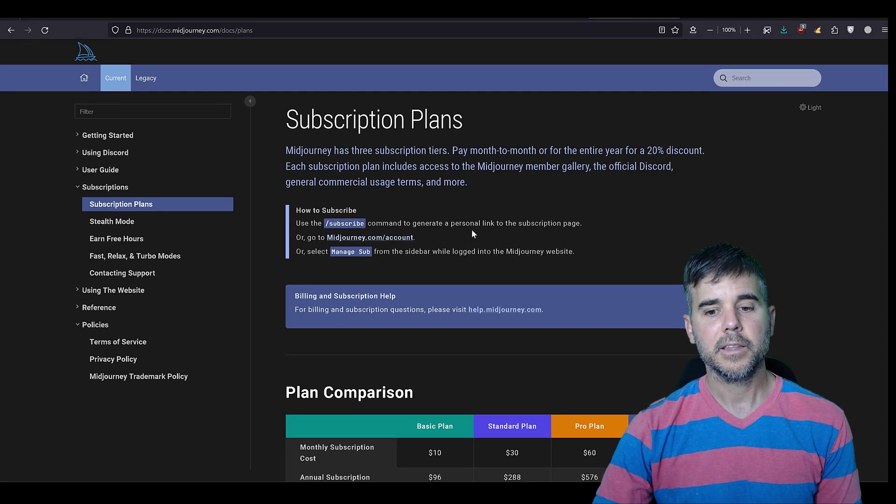
Step: Compare the Standard and Pro plans in the Plan Comparison table, including their Stealth Mode availability
{"action": "scroll", "coordinate": [473, 234], "scroll_direction": "down", "scroll_amount": 5}
{"action": "left_click_drag", "start_coordinate": [581, 180], "coordinate": [602, 181]}
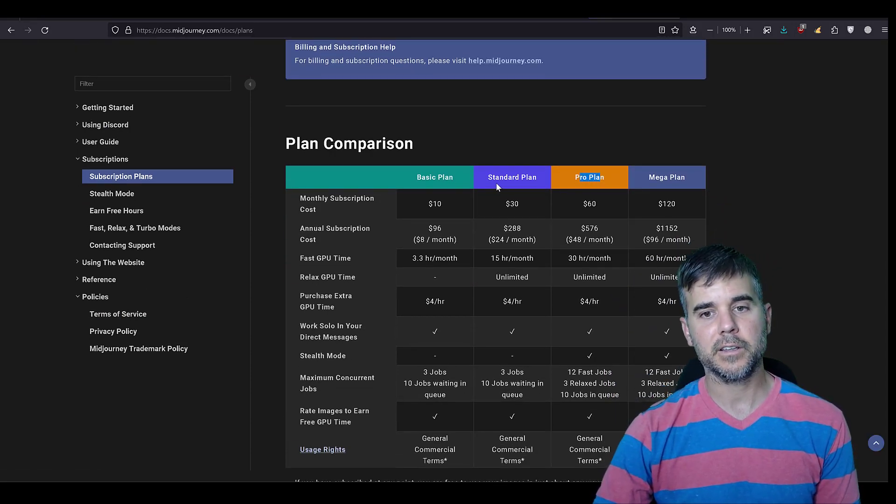
{"action": "left_click_drag", "start_coordinate": [492, 179], "coordinate": [531, 180]}
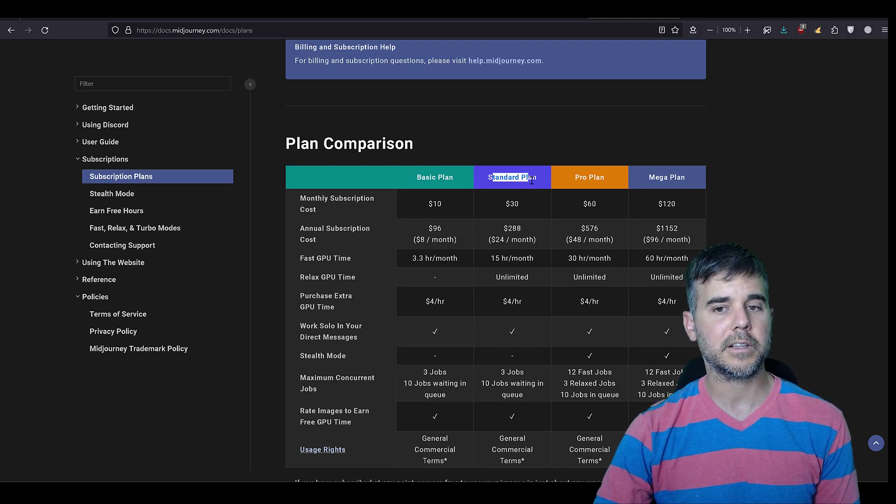
{"action": "scroll", "coordinate": [588, 223], "scroll_direction": "down", "scroll_amount": 3}
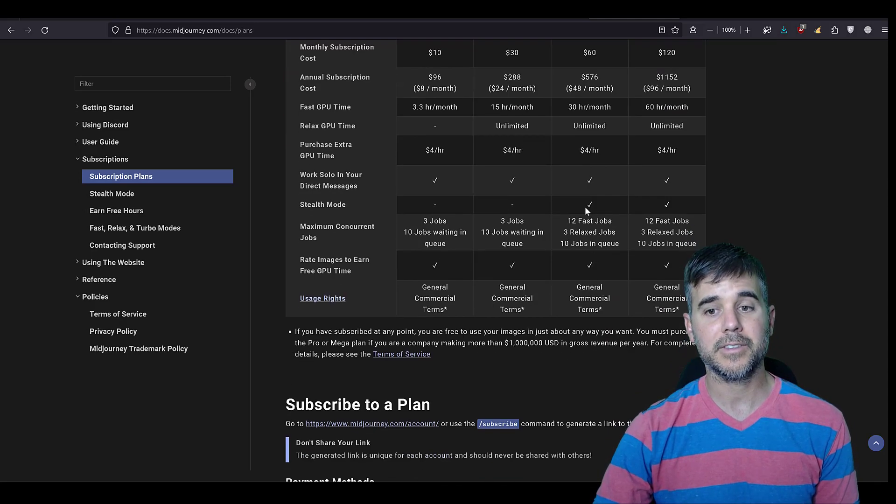
{"action": "scroll", "coordinate": [592, 207], "scroll_direction": "up", "scroll_amount": 2}
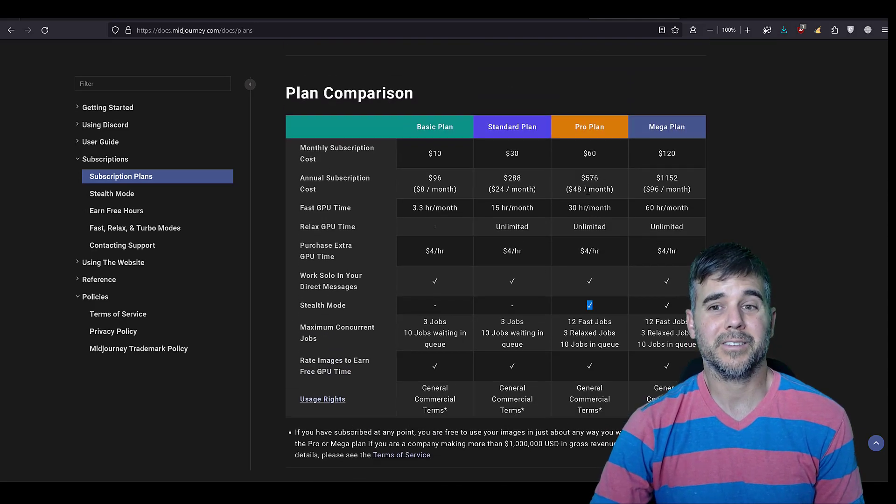